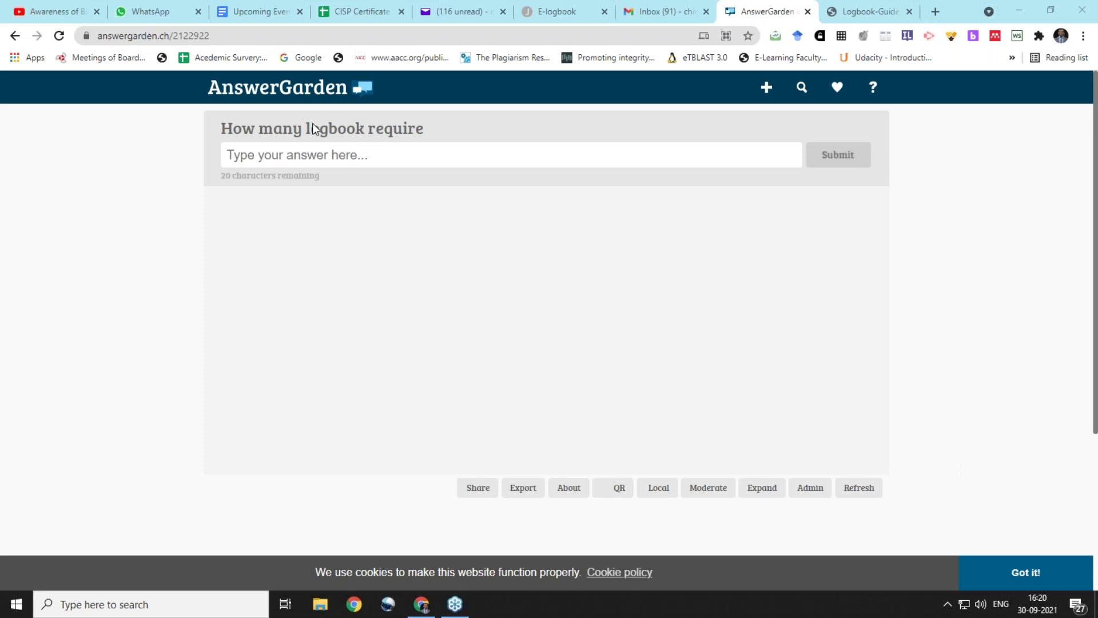
Reload the AnswerGarden poll repeatedly until the answers 3 and 1 appear
left_click(59, 35)
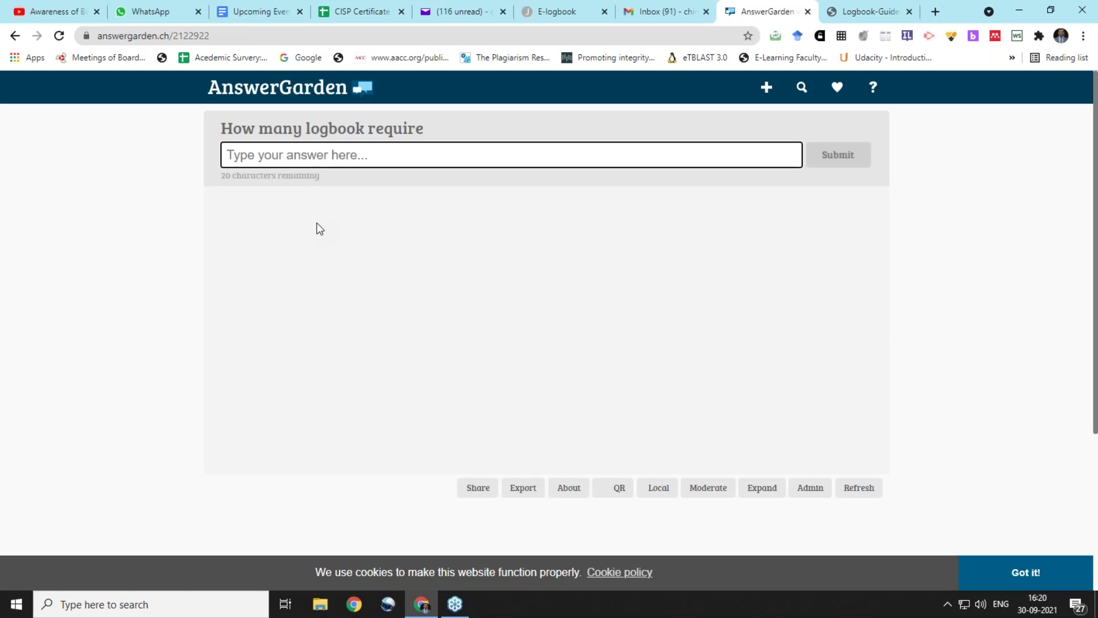
left_click(61, 38)
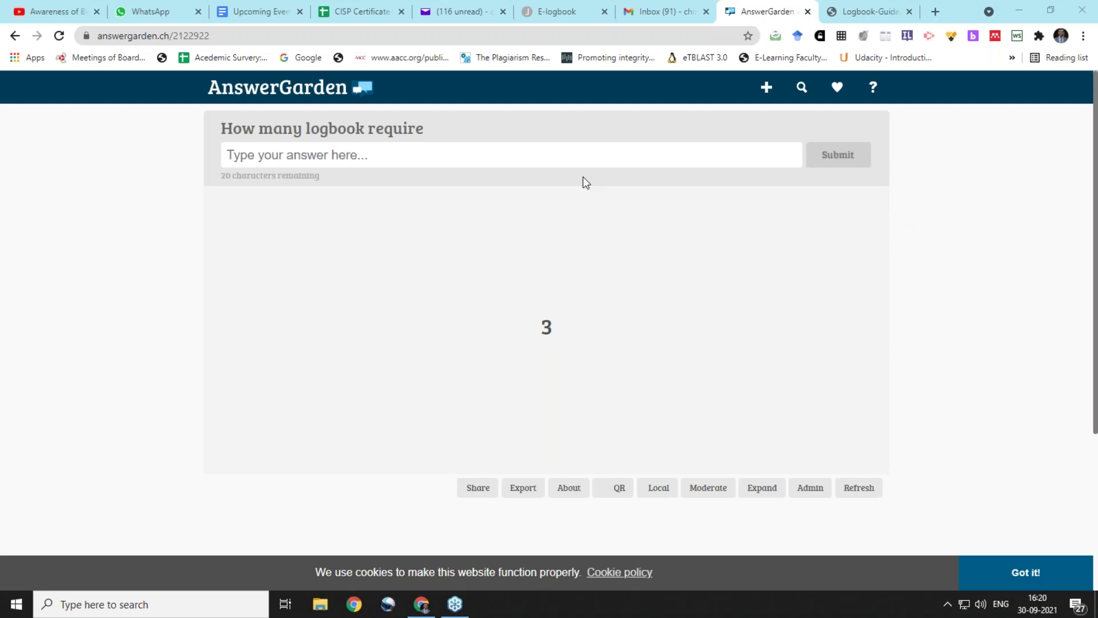
left_click(58, 35)
left_click(59, 35)
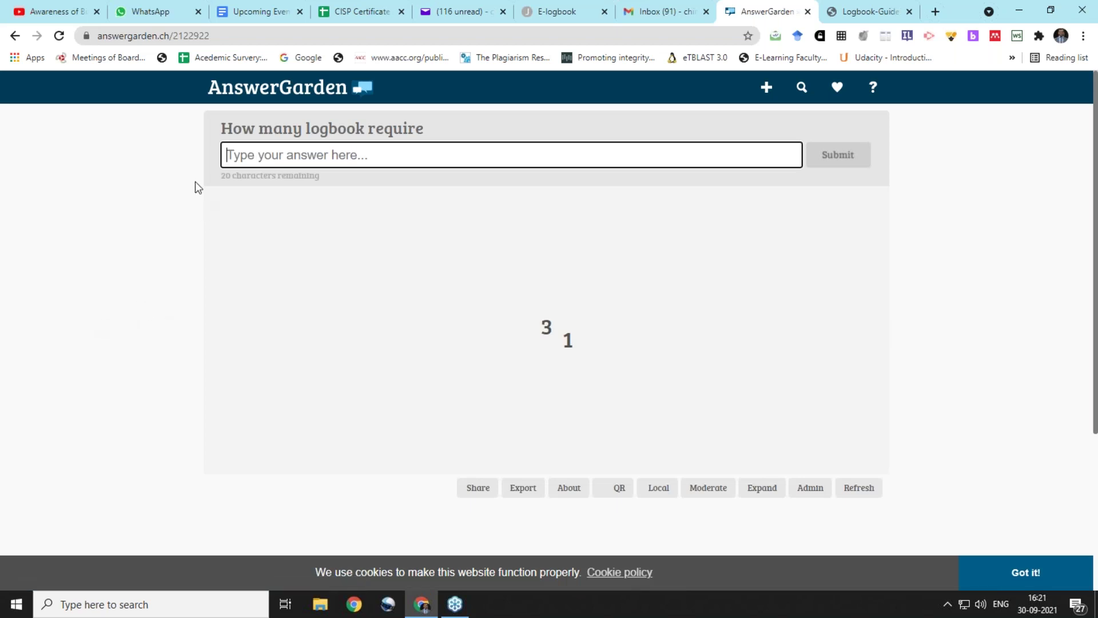
Switch to the Logbook-Guidelines_17.01.2020.pdf, showing page 9 on log tables
left_click(180, 147)
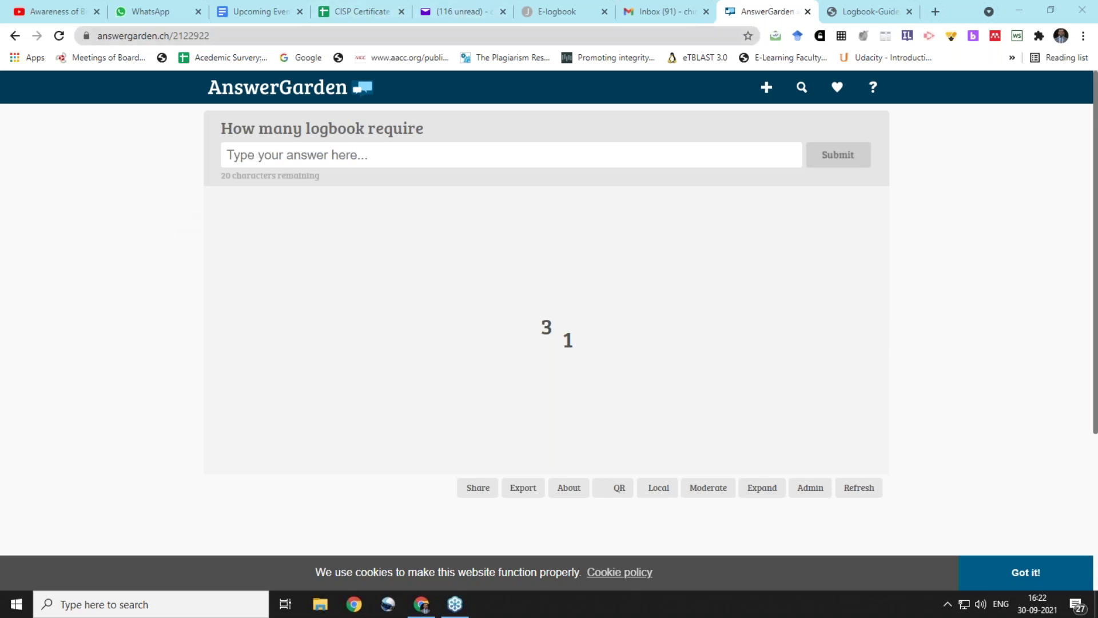
left_click(832, 12)
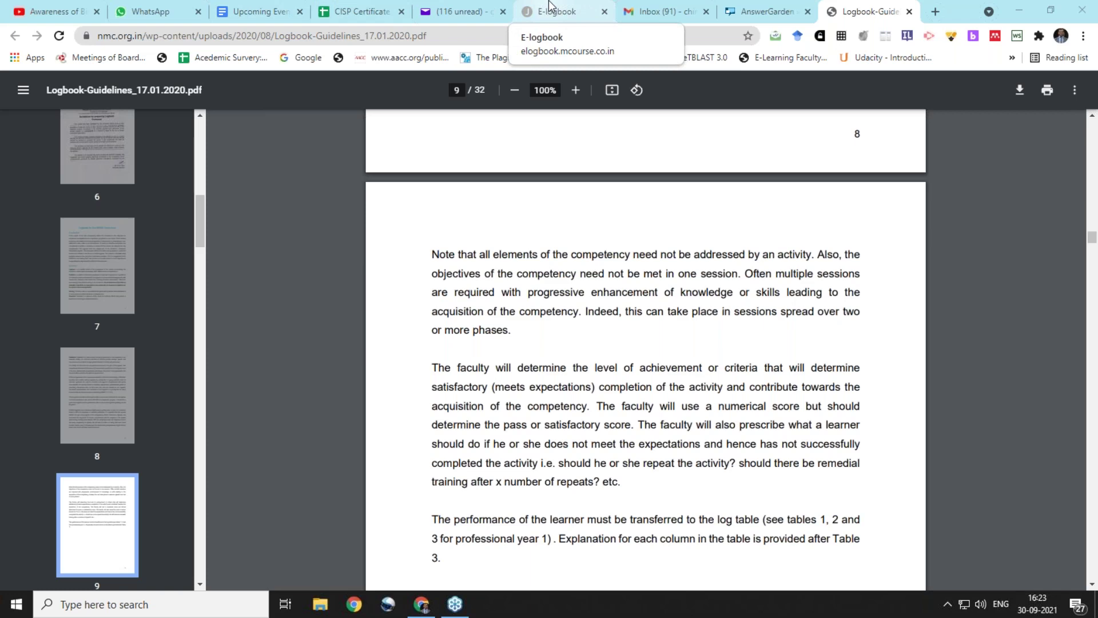
Switch to the e-Logbook home page at elogbook.mcourse.co.in
left_click(549, 7)
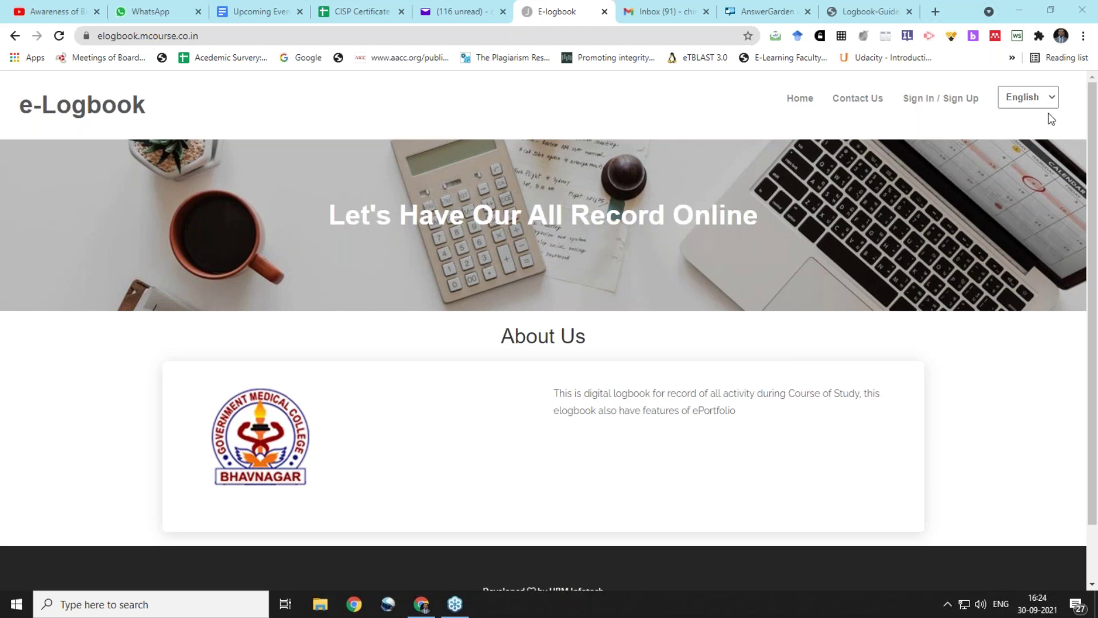
Sign in to e-Logbook using the saved mobile number and password
left_click(918, 102)
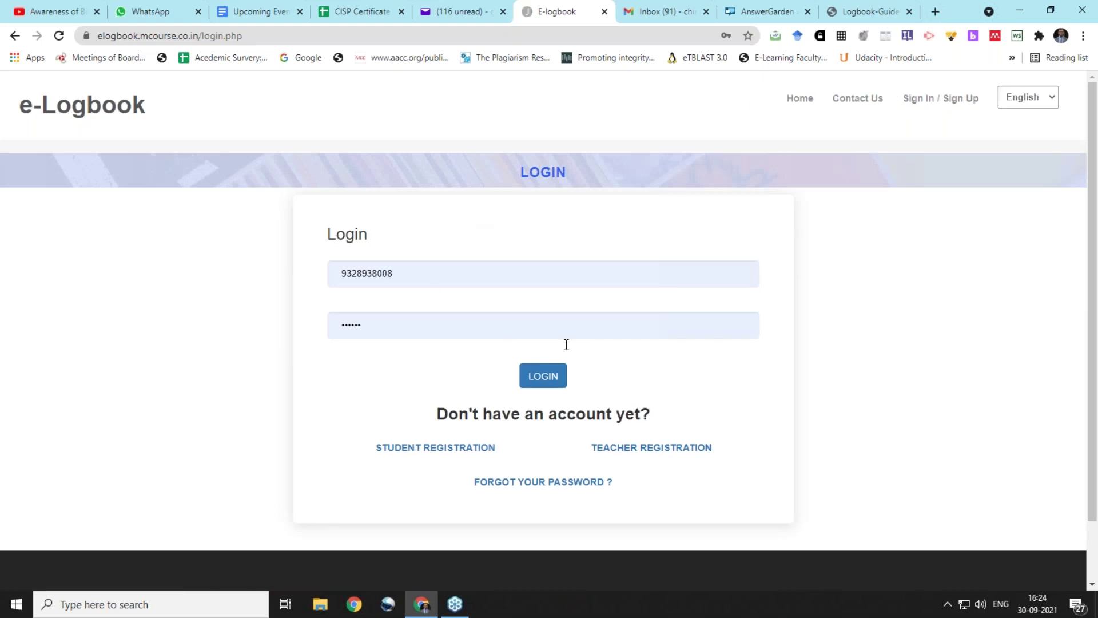
left_click(546, 382)
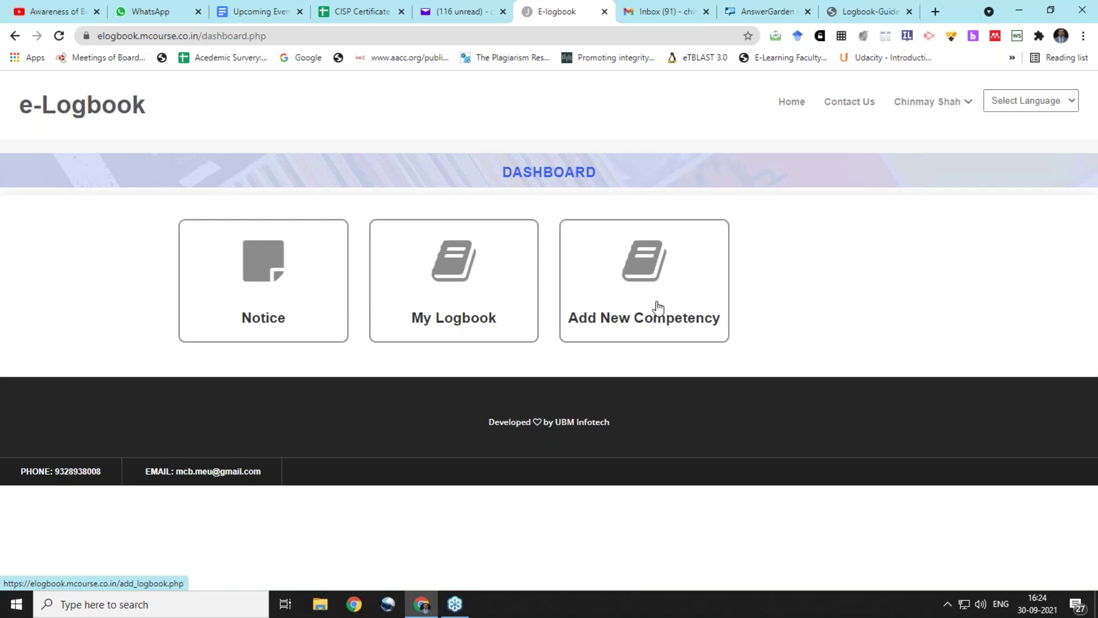
Start a new competency with course MBBS 2020 Batch, subject Physiology 2020, subject item Seminar
left_click(658, 307)
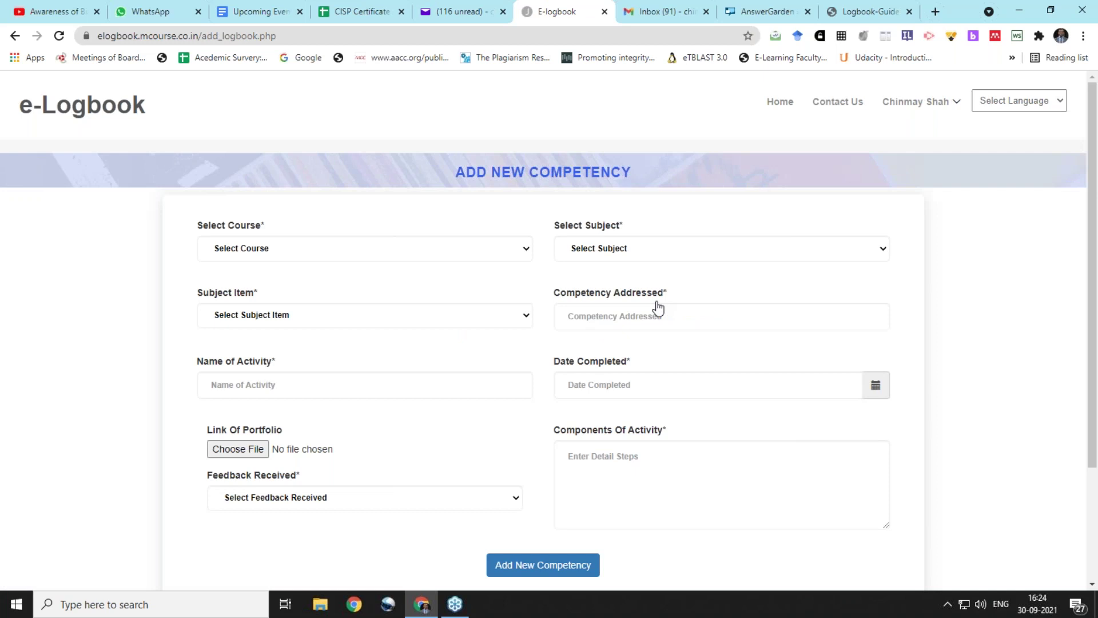
scroll(657, 307, "down", 1)
left_click(441, 181)
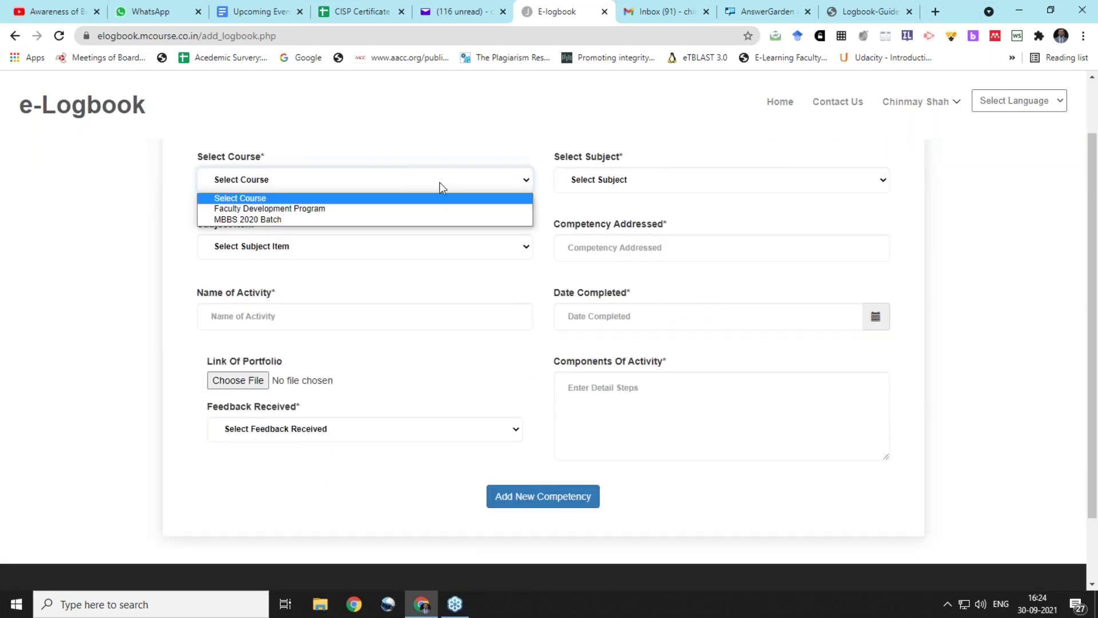
left_click(421, 221)
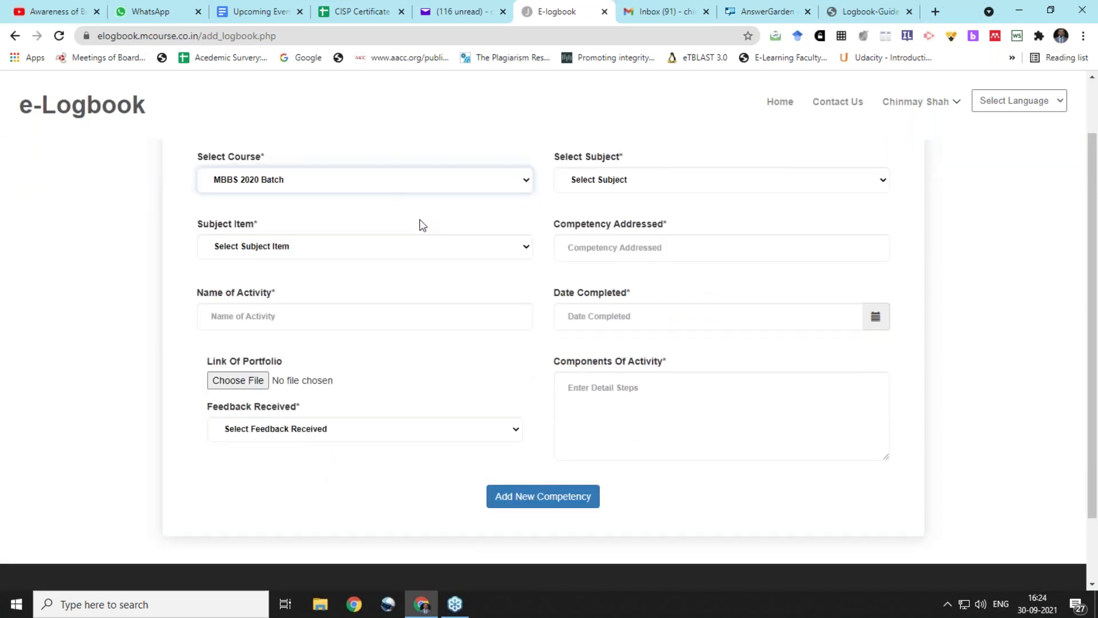
left_click(602, 189)
left_click(605, 209)
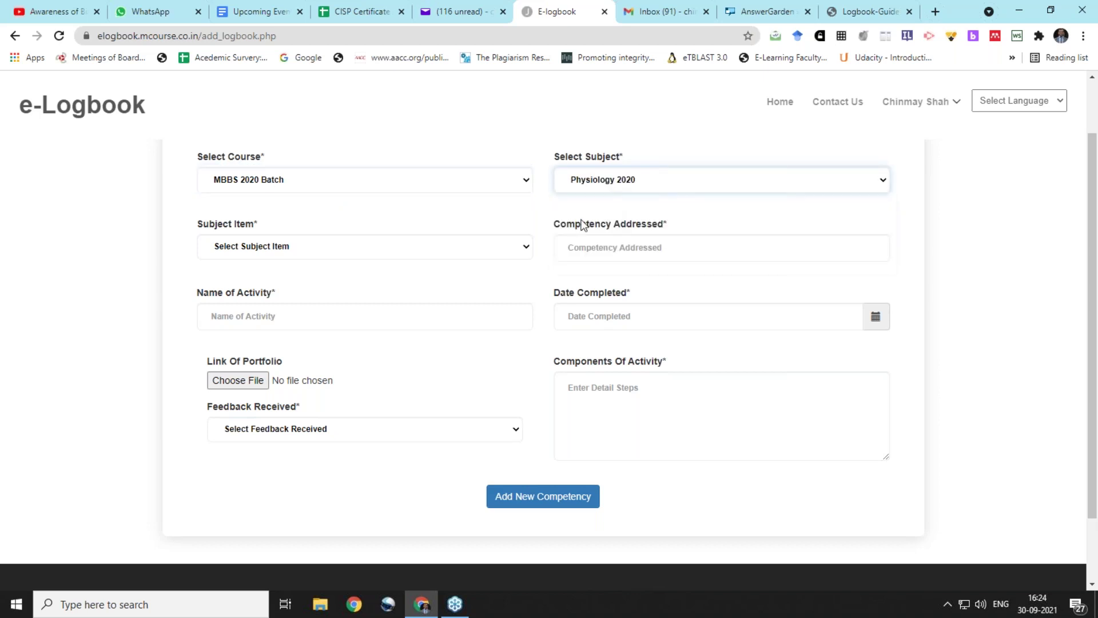
left_click(446, 241)
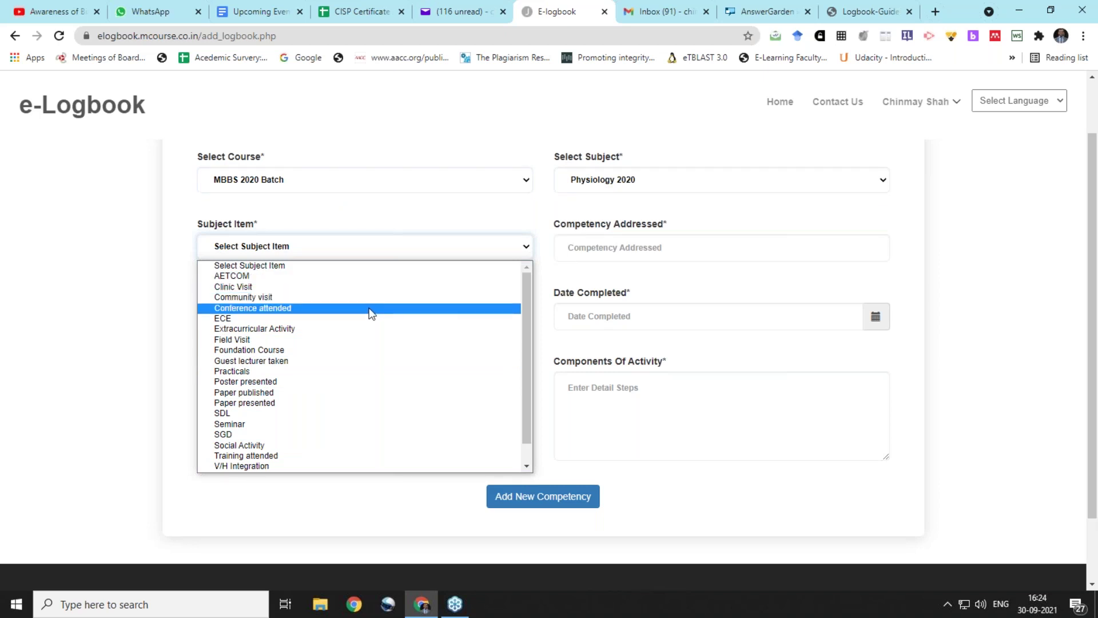
left_click(339, 423)
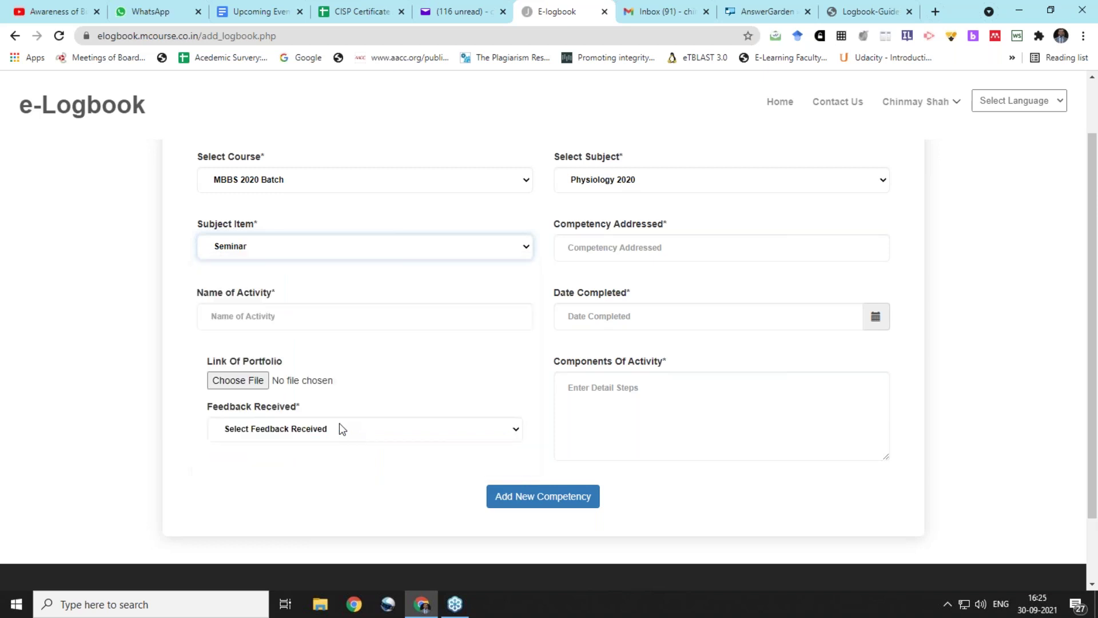
Enter competency addressed 11.5 and activity name 'Seminar on Thyroid'
left_click(648, 249)
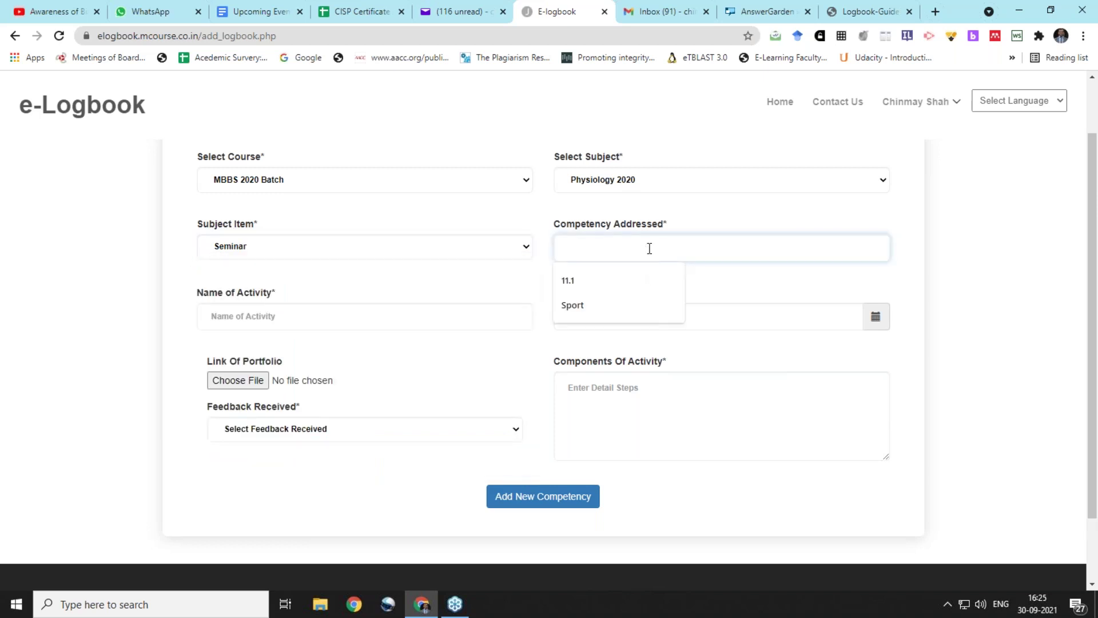
type("11.5")
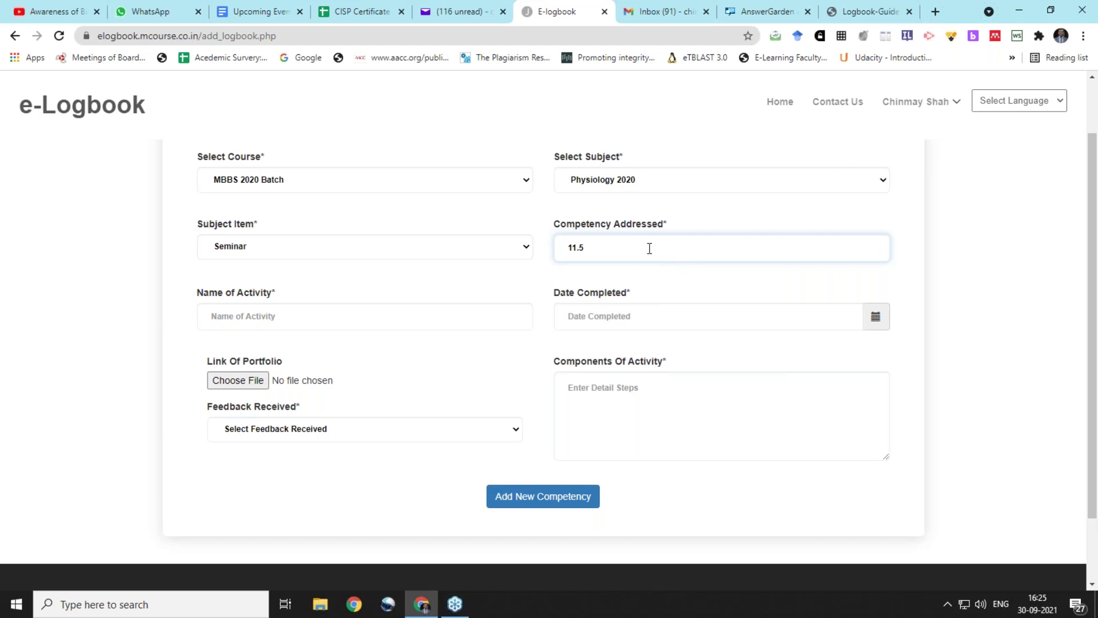
left_click(313, 321)
type("S")
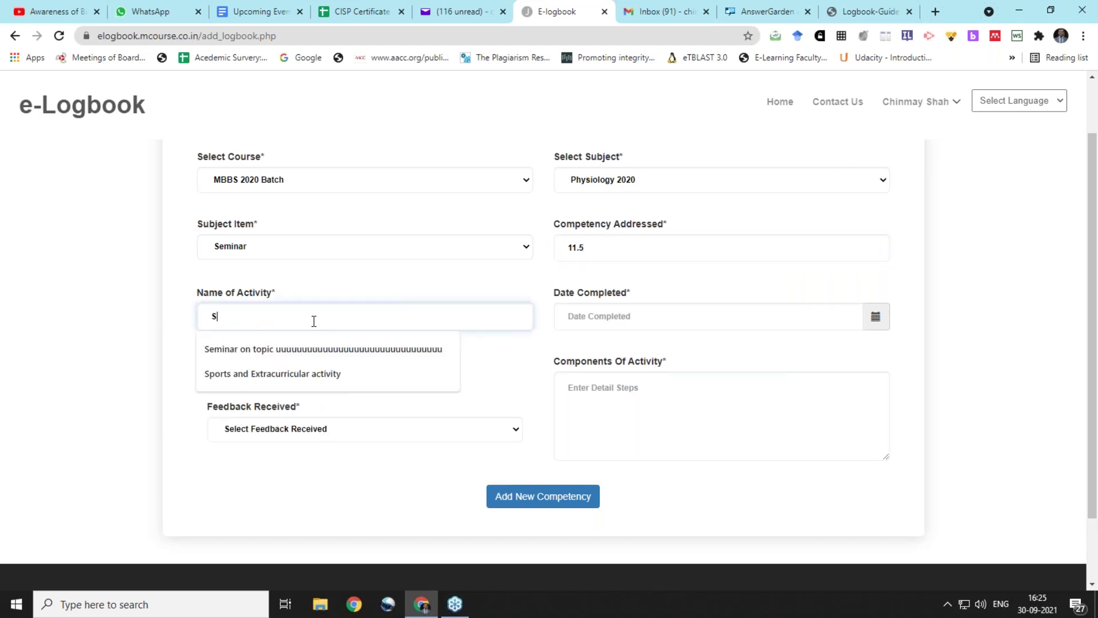
type("eminar on ")
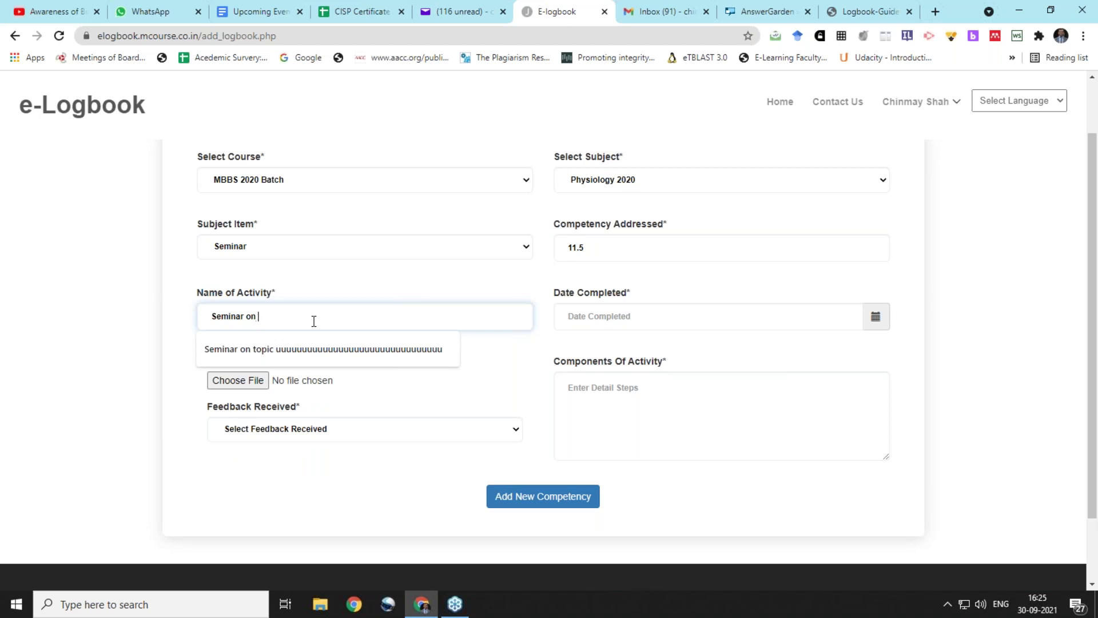
type("Thyroid")
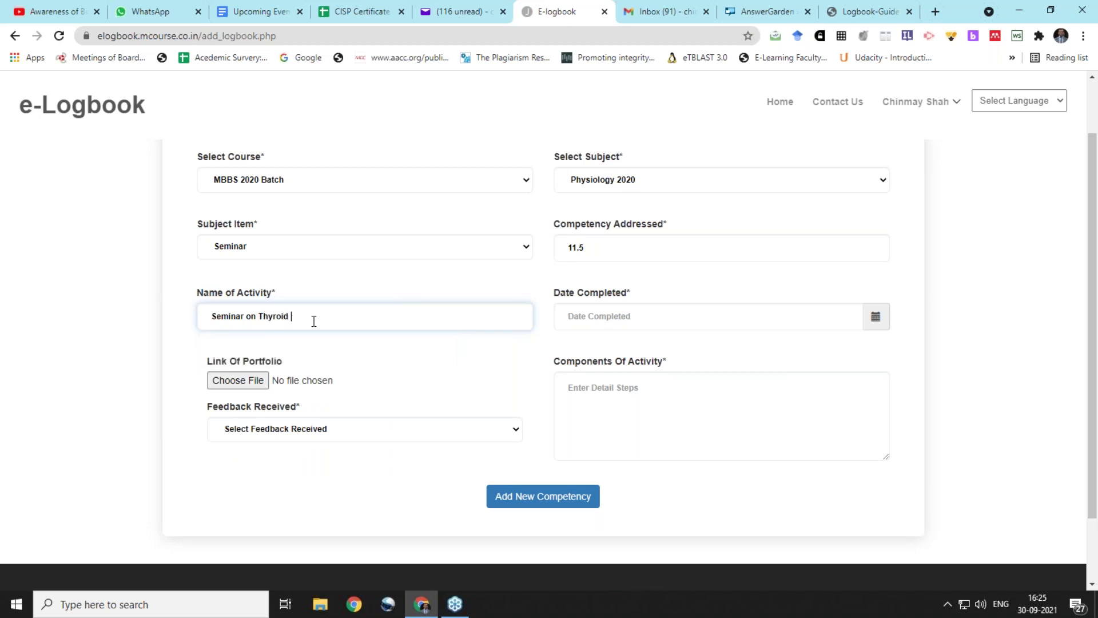
Set completion date 30-09-2021 and attach 434223438_70084.jpg from Pictures as the portfolio file
left_click(875, 317)
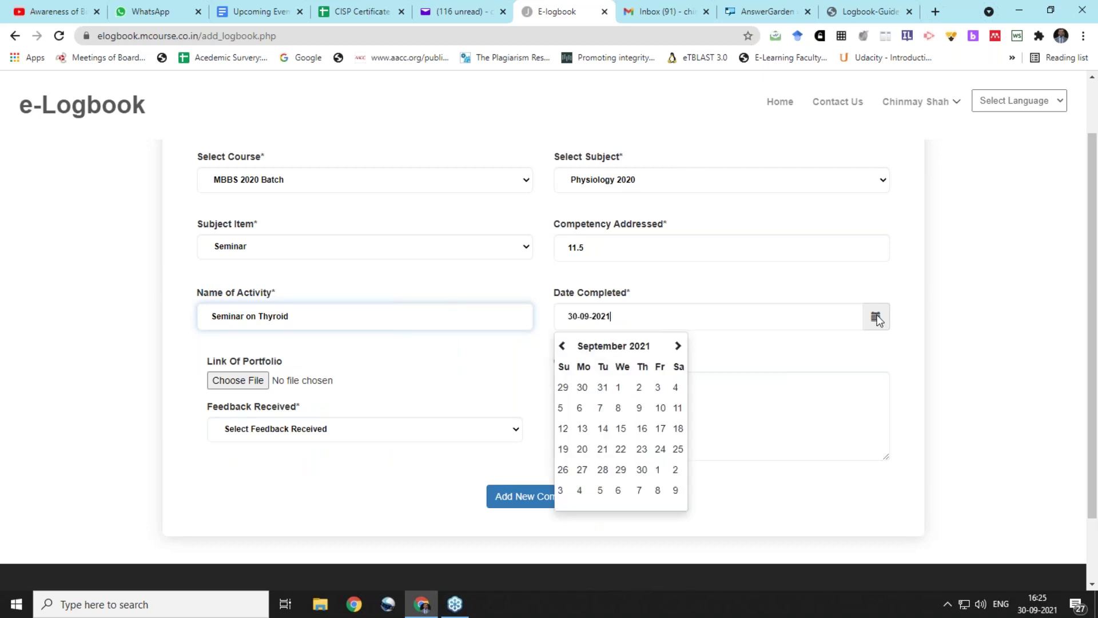
left_click(643, 472)
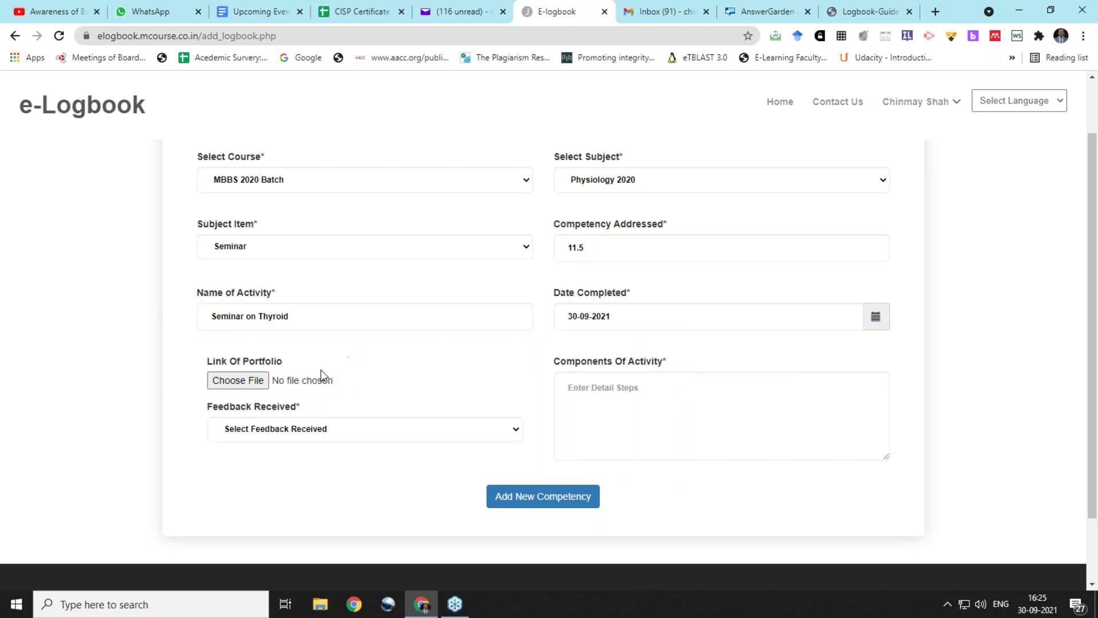
left_click(260, 382)
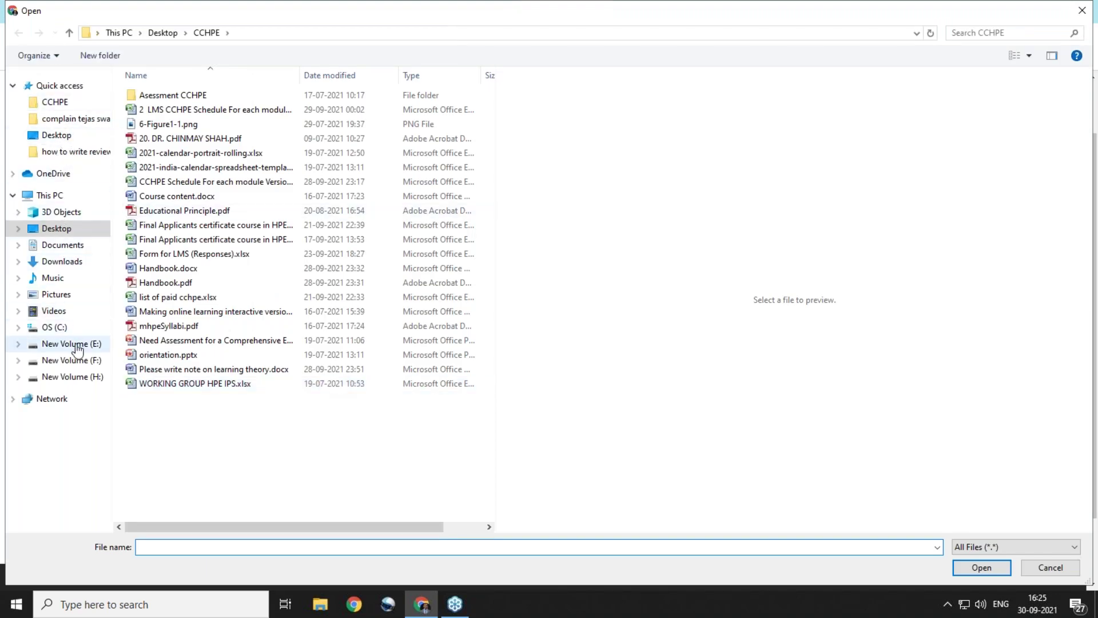
left_click(59, 295)
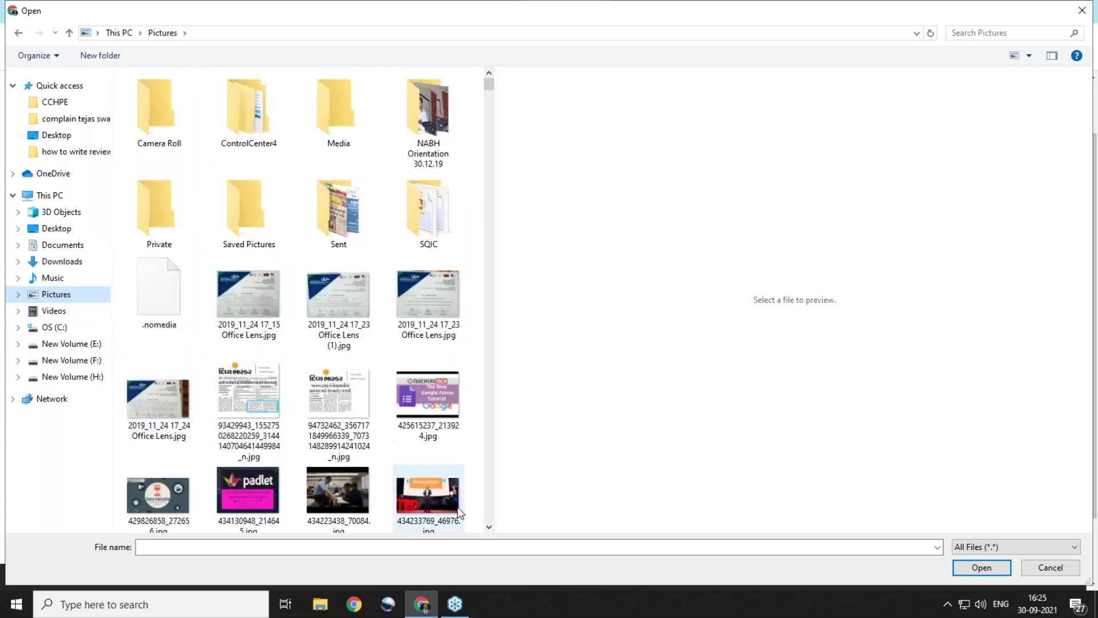
left_click(352, 496)
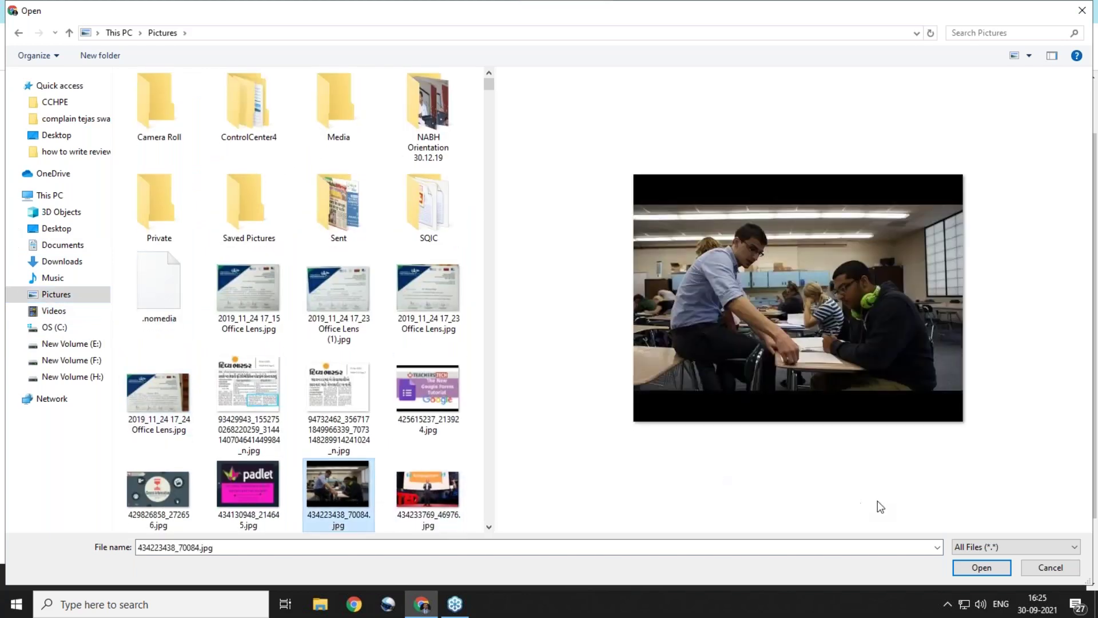
left_click(964, 564)
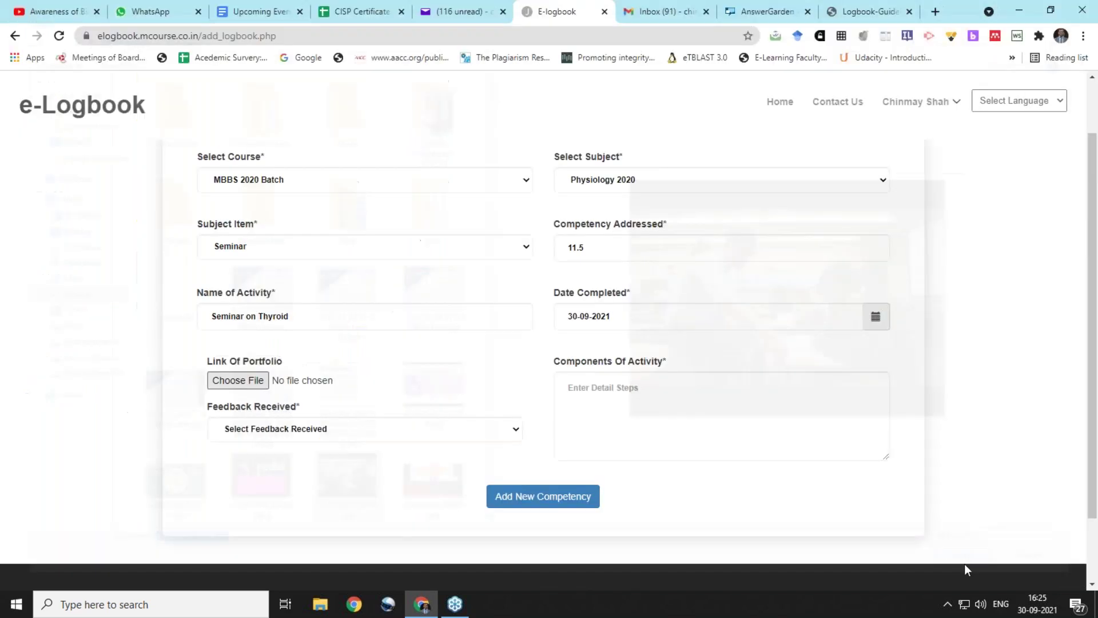
Describe the activity as 'I have presented seminar on Introduction to Thyroid gland'
left_click(635, 399)
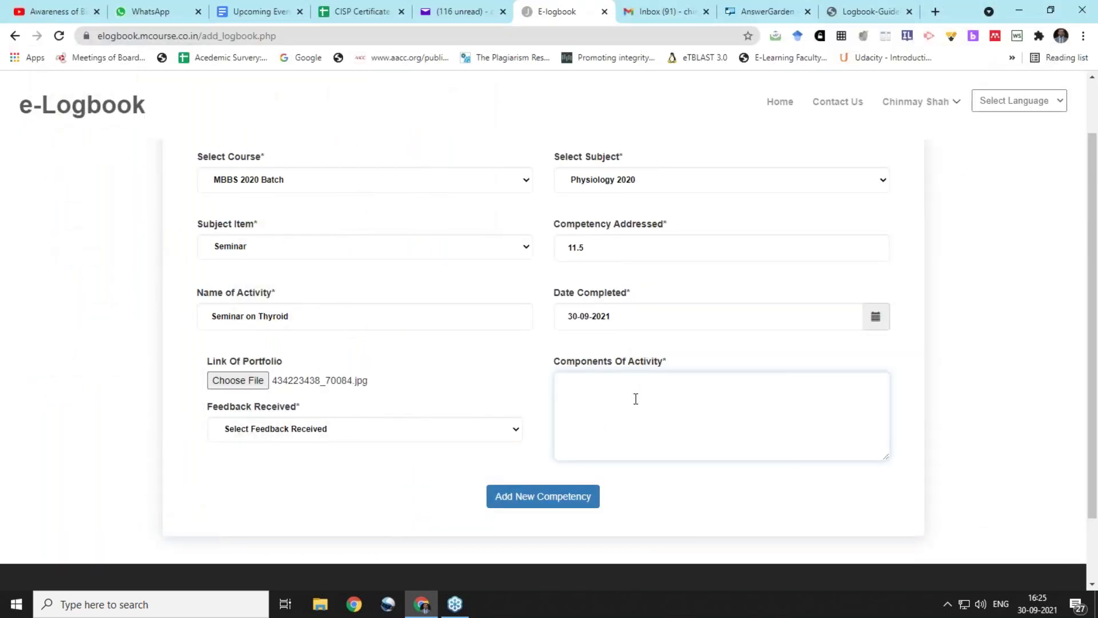
type("I have presented seminar on Introduction to Thyor")
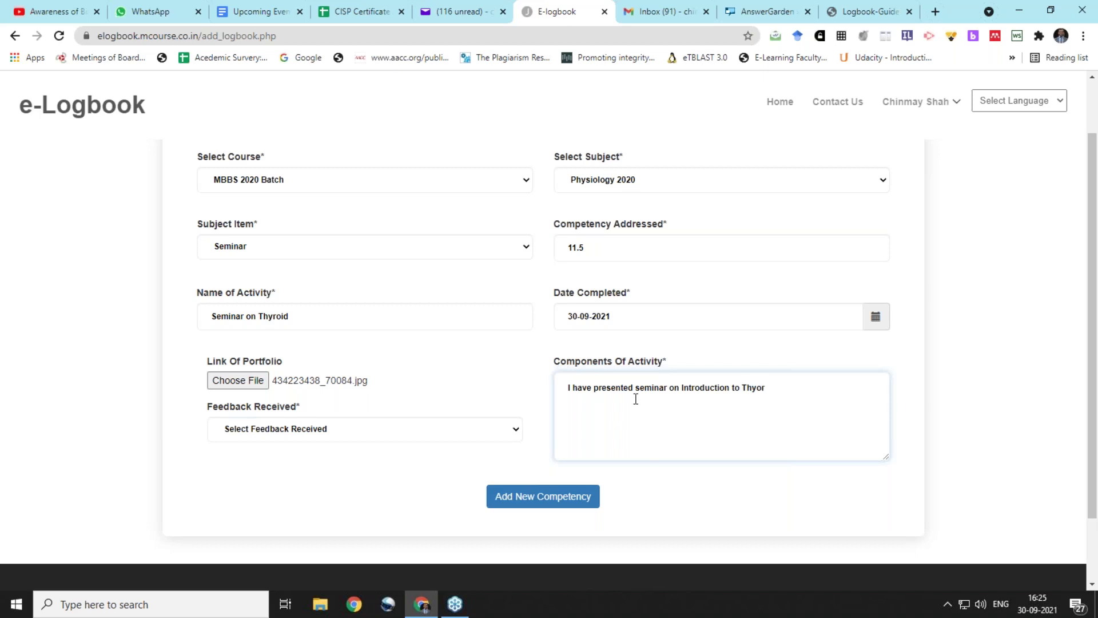
key("BackSpace")
type("roid gland")
Set Feedback Received to Yes and submit the new competency
left_click(407, 430)
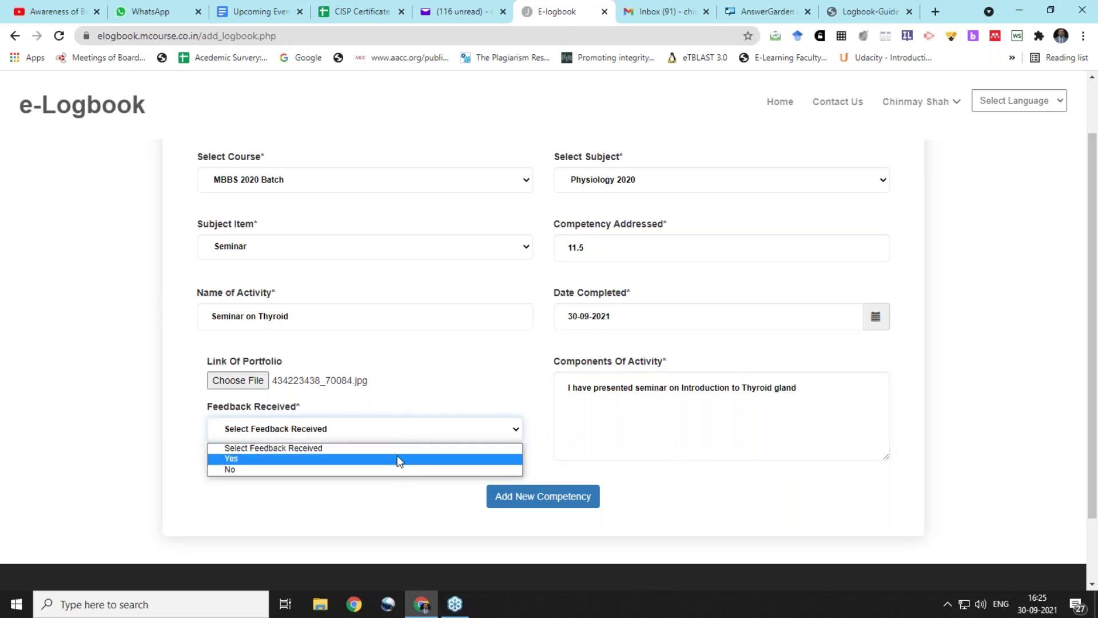
left_click(397, 456)
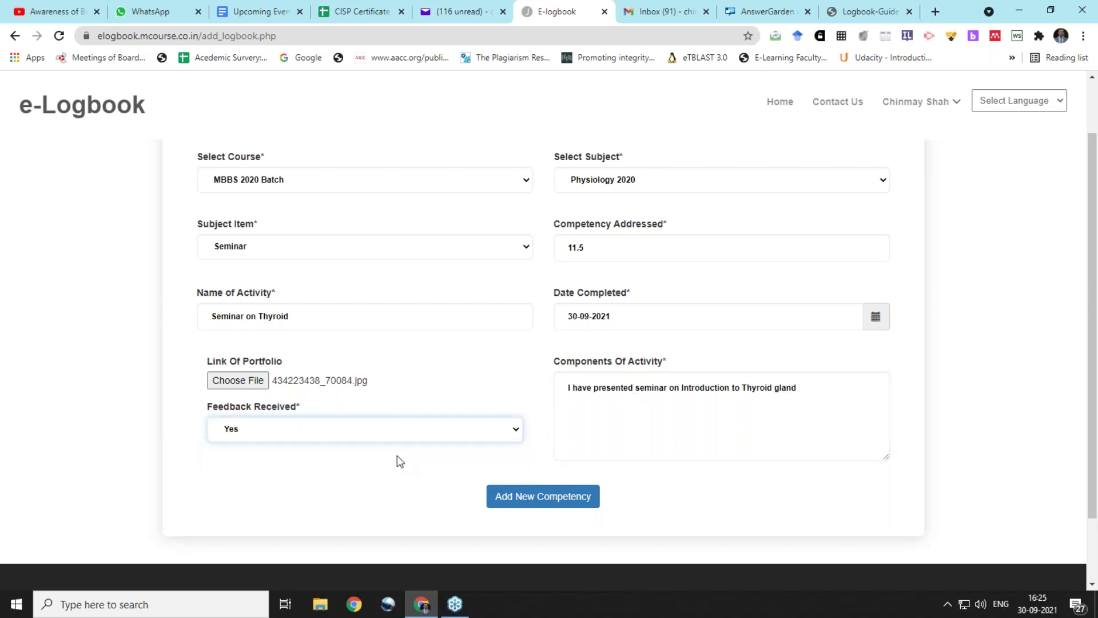
left_click(531, 496)
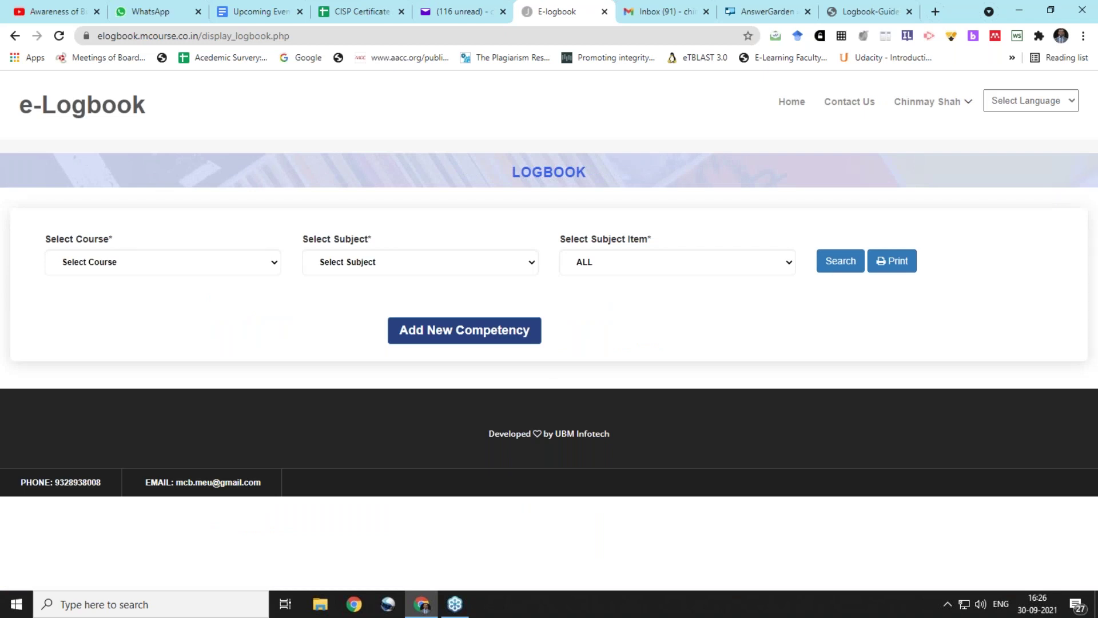
Search the logbook for MBBS 2020 Batch, Physiology 2020, Seminar entries
left_click(167, 267)
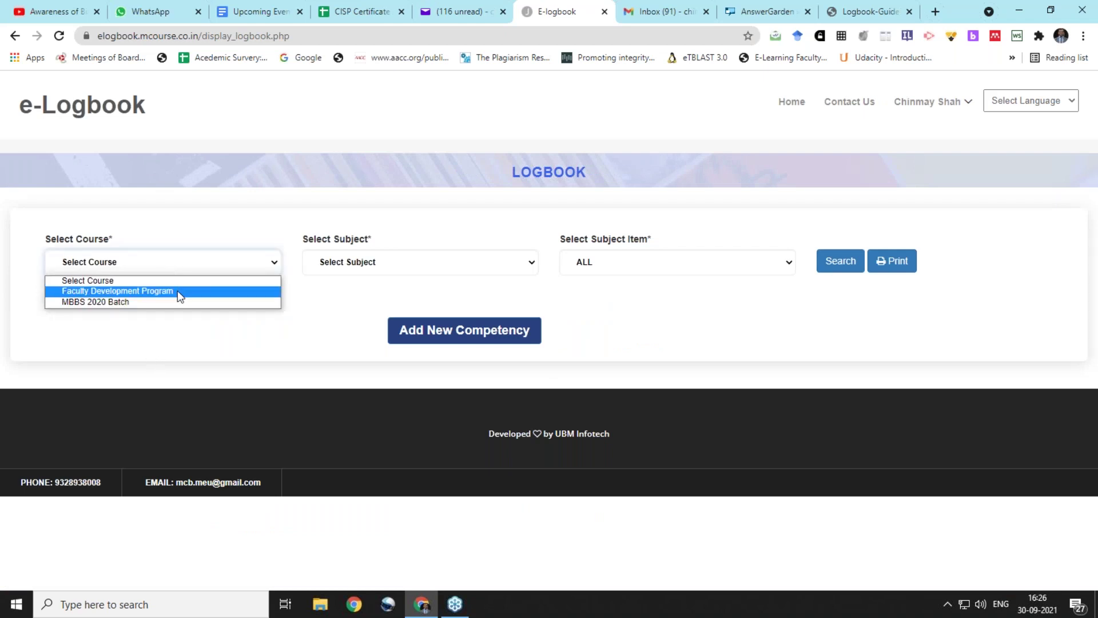
left_click(177, 301)
left_click(319, 267)
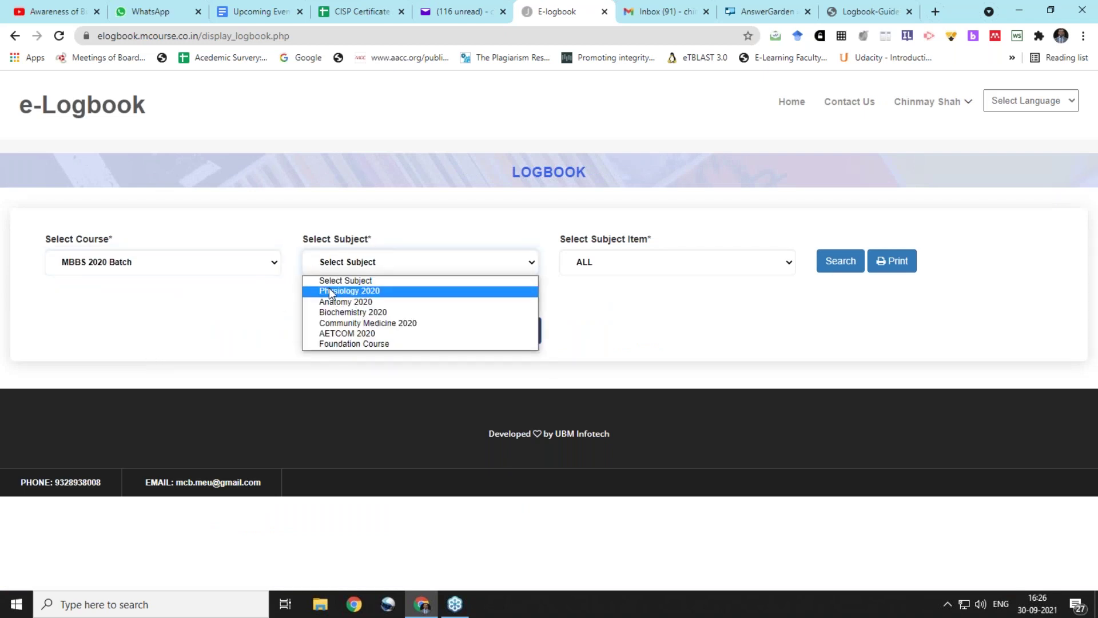
left_click(329, 290)
left_click(600, 266)
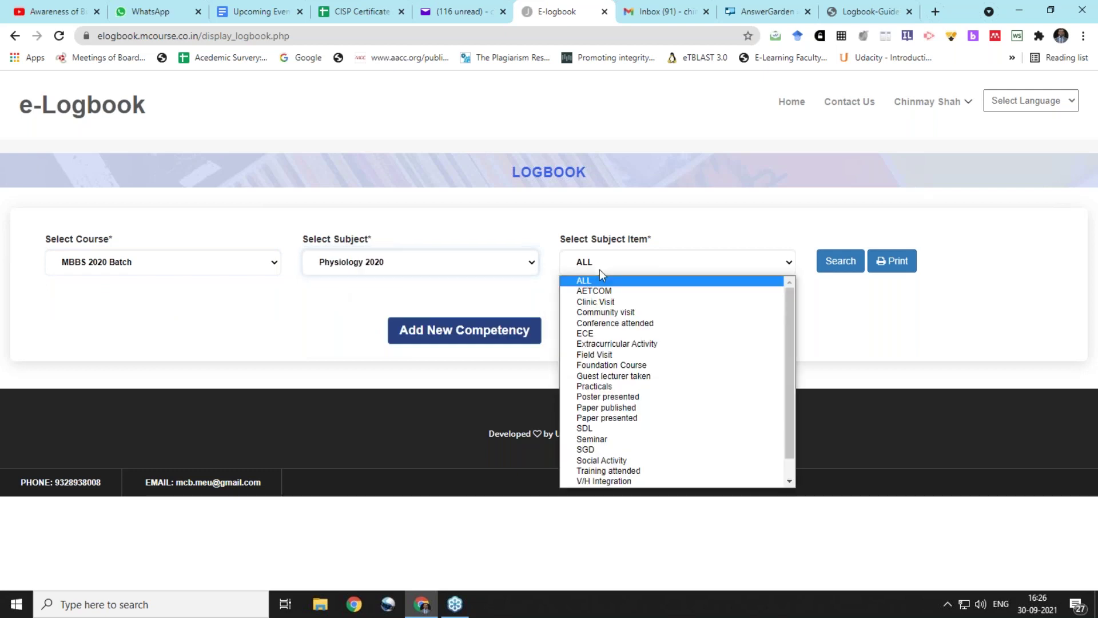
left_click(600, 439)
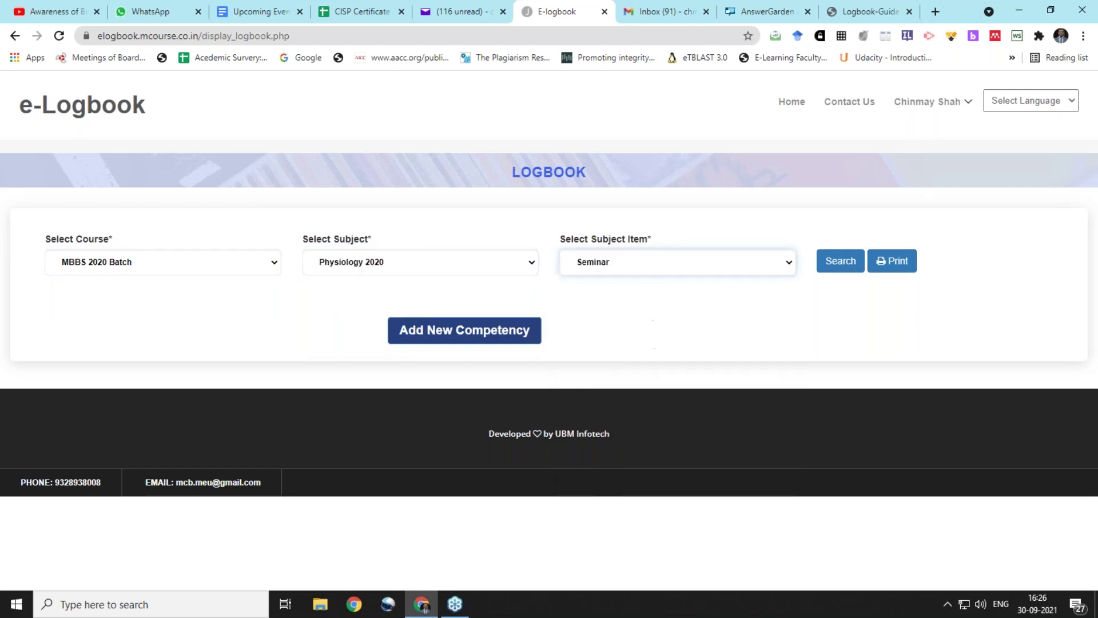
left_click(841, 268)
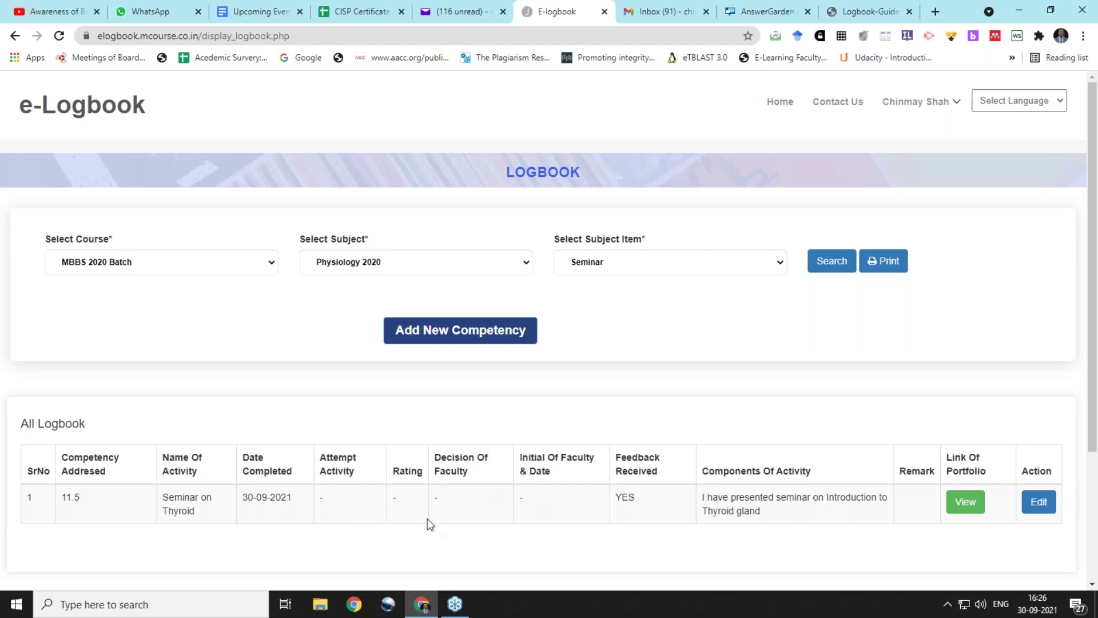
Show the guidelines PDF's Table 1 sample logbook template on page 10
left_click(853, 3)
scroll(575, 266, "down", 7)
scroll(574, 266, "down", 10)
scroll(574, 263, "up", 7)
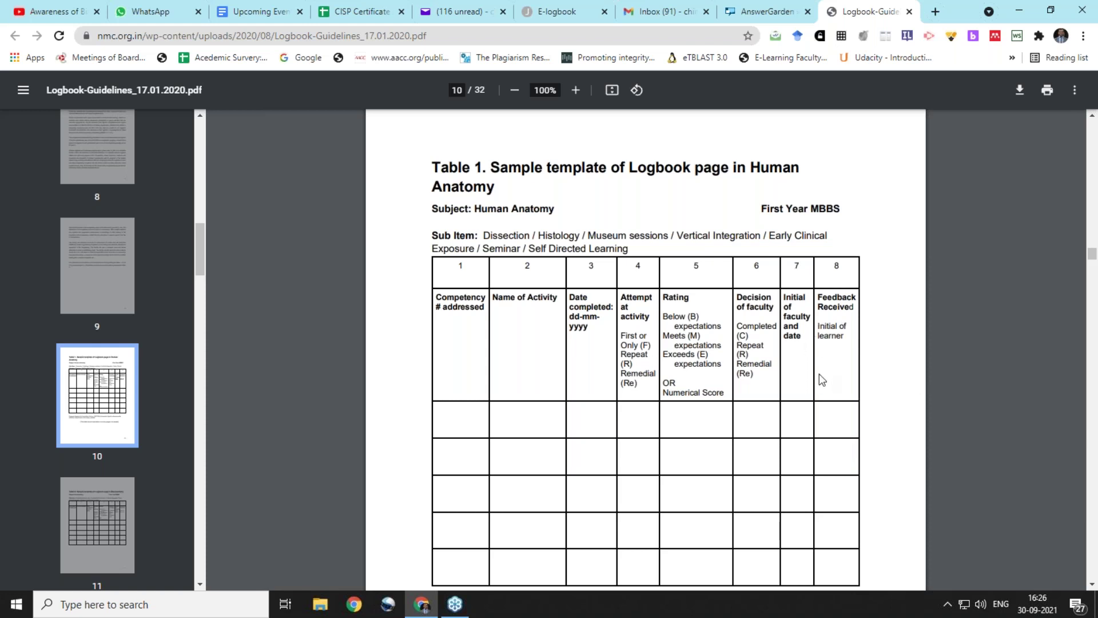
Return to the e-Logbook list showing the Seminar on Thyroid entry
left_click(543, 14)
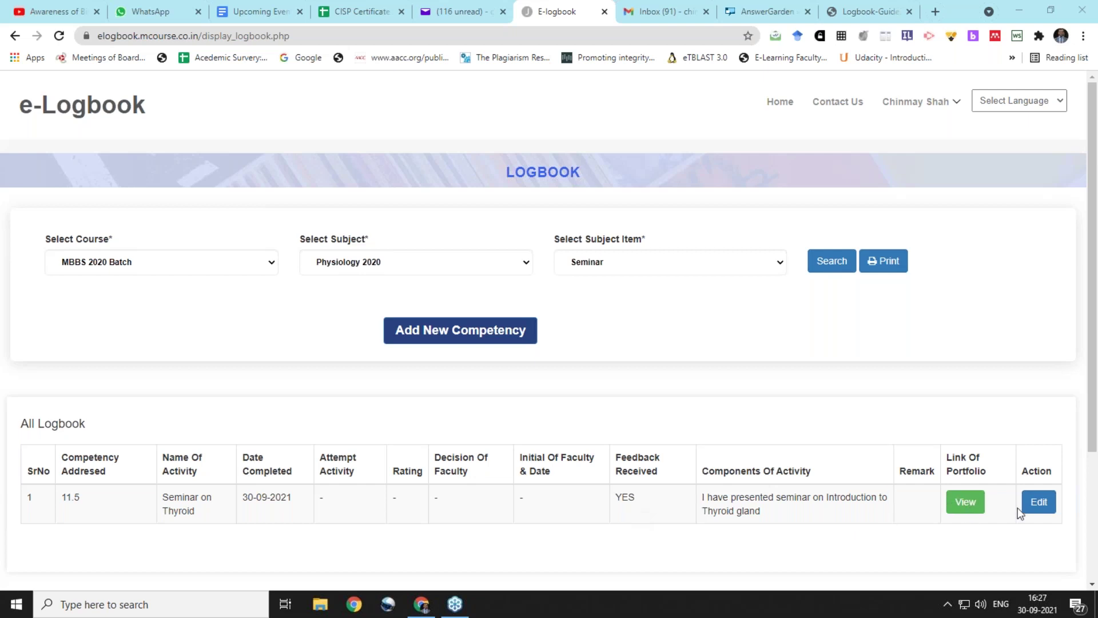
Edit the Seminar on Thyroid entry's competency from 11.5 to 11.6 and save it
left_click(1035, 504)
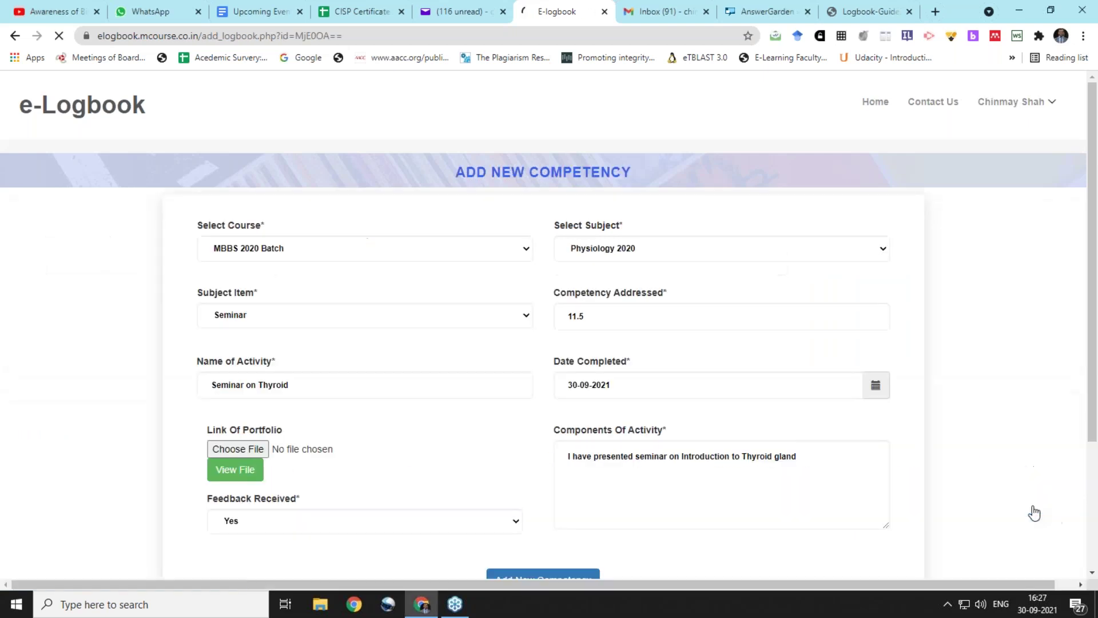
left_click(595, 326)
key("BackSpace")
type("6")
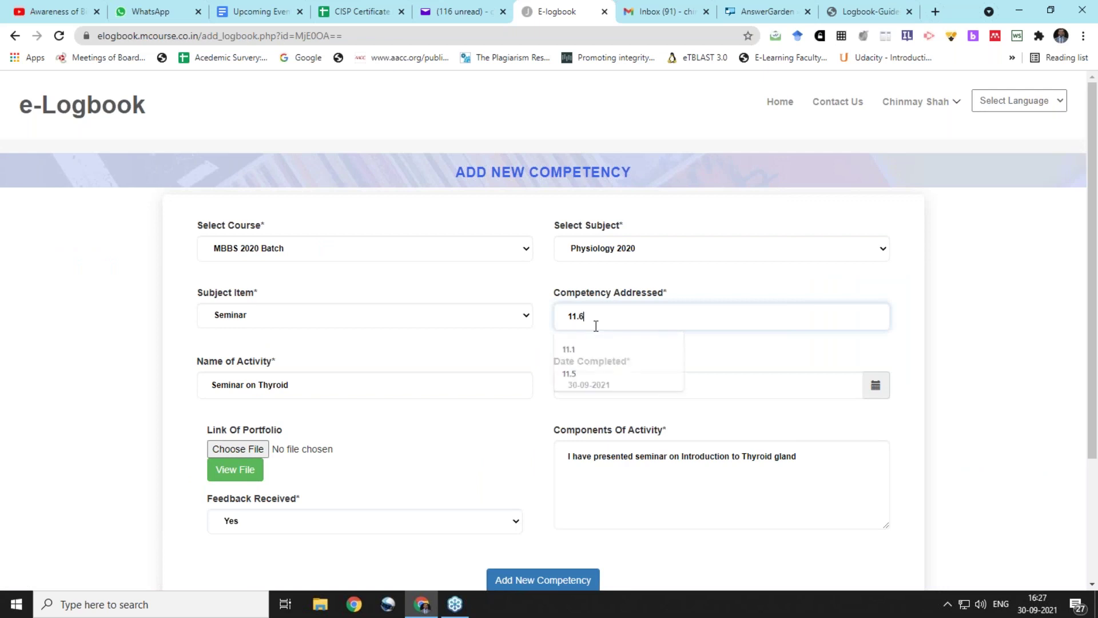
scroll(596, 326, "down", 1)
scroll(566, 416, "down", 3)
left_click(566, 416)
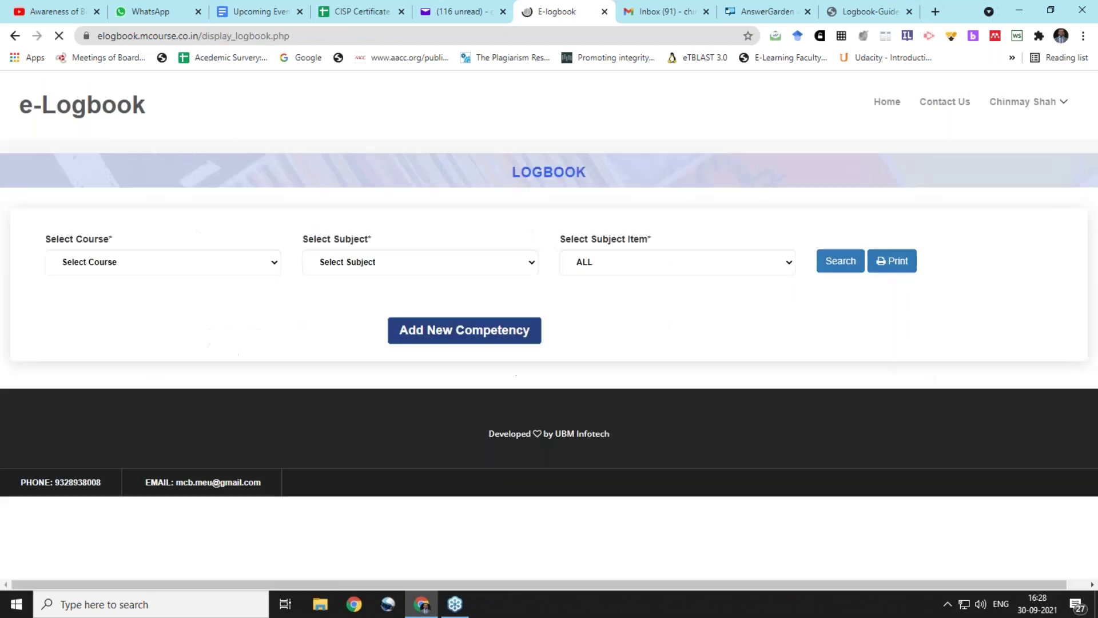
Filter the logbook by MBBS 2020 Batch, Physiology 2020 and Seminar to show the thyroid seminar (11.6)
left_click(182, 273)
left_click(175, 301)
left_click(323, 264)
left_click(321, 290)
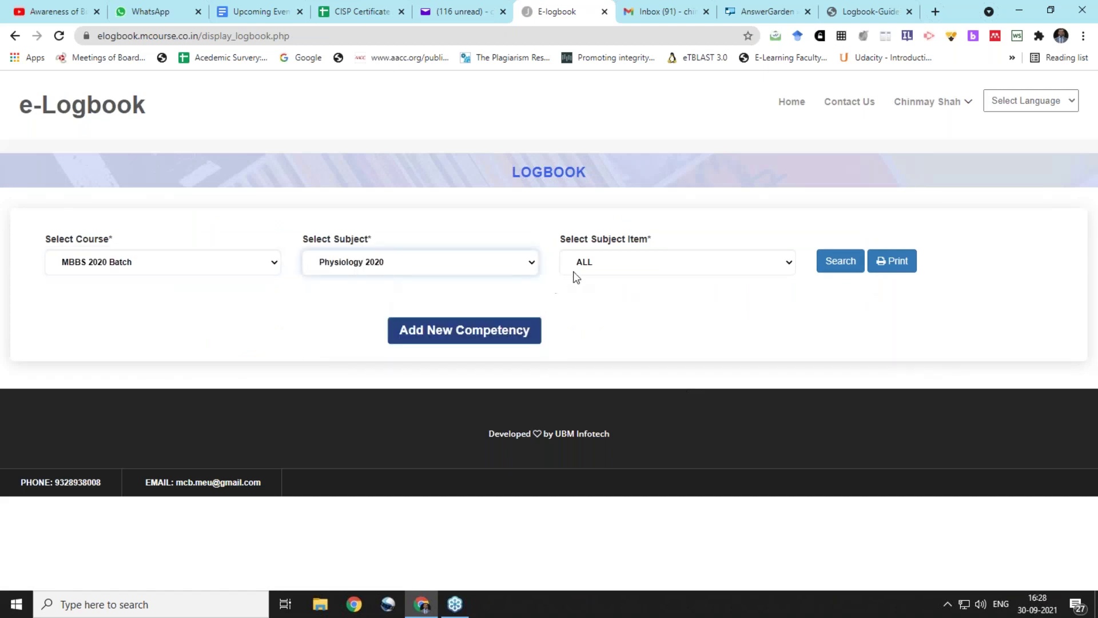
left_click(574, 269)
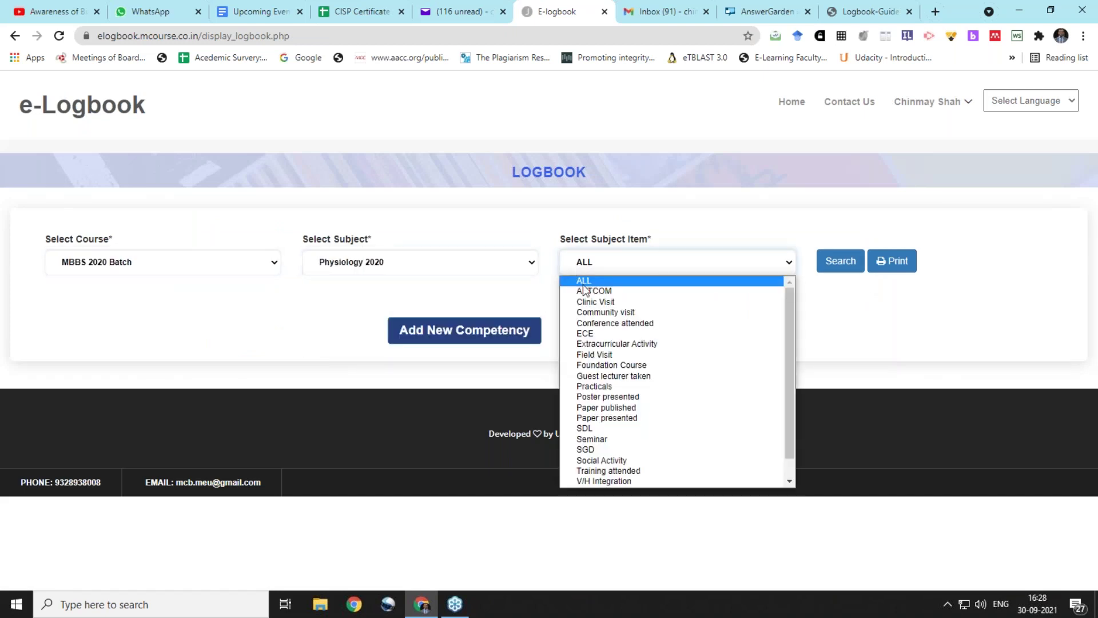
left_click(593, 440)
left_click(822, 269)
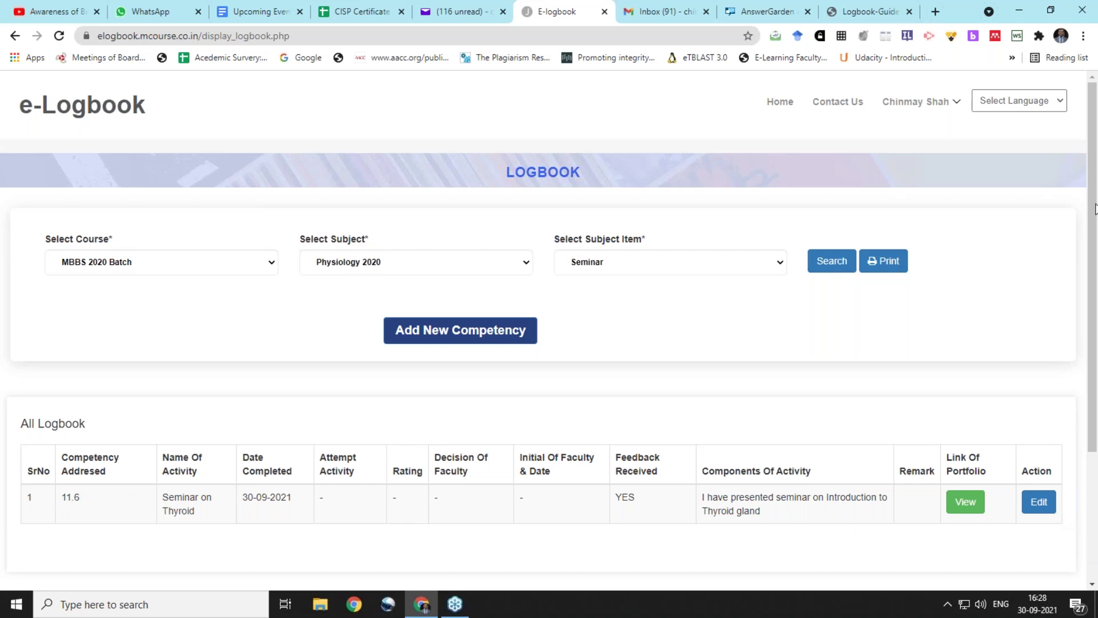
left_click(1089, 223)
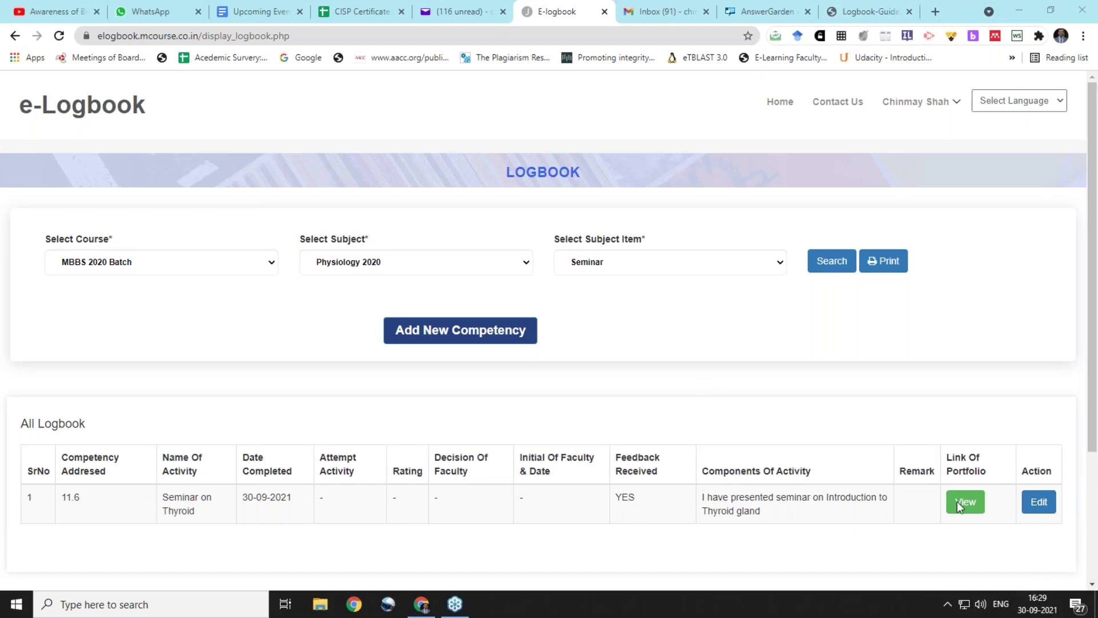
Load the admin login page in a new tab using the site's base address plus 'admin'
left_click(866, 12)
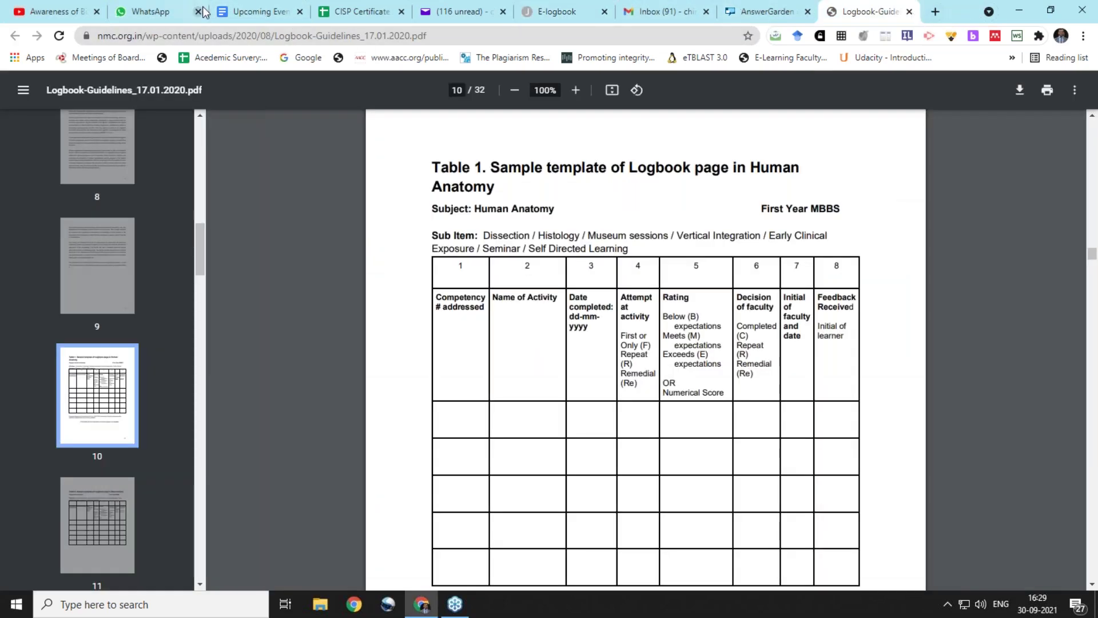
left_click(549, 11)
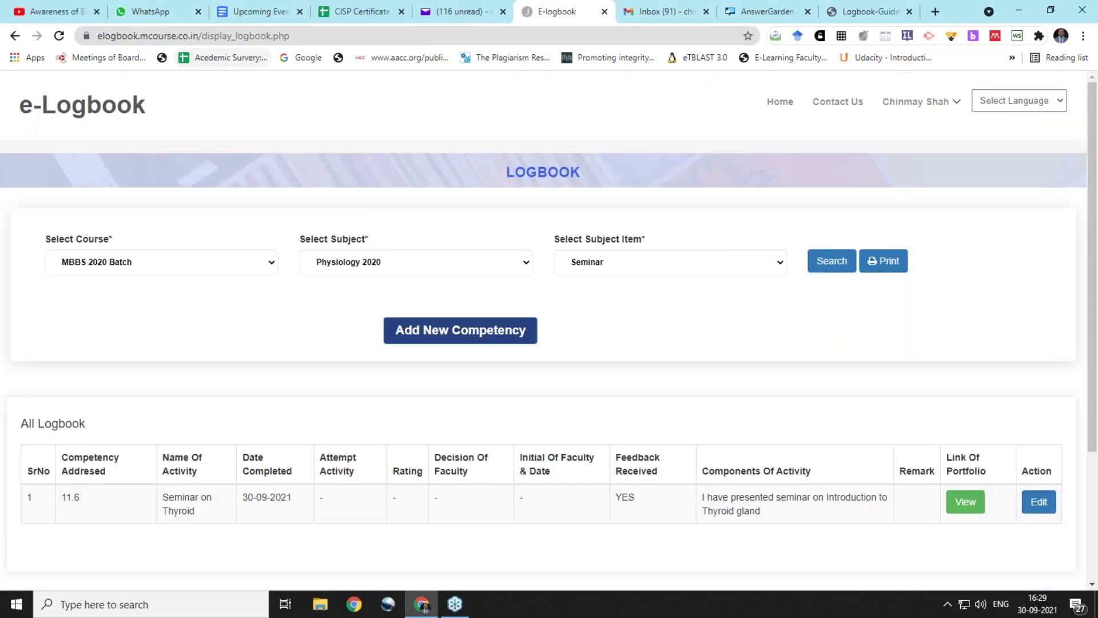
left_click(203, 37)
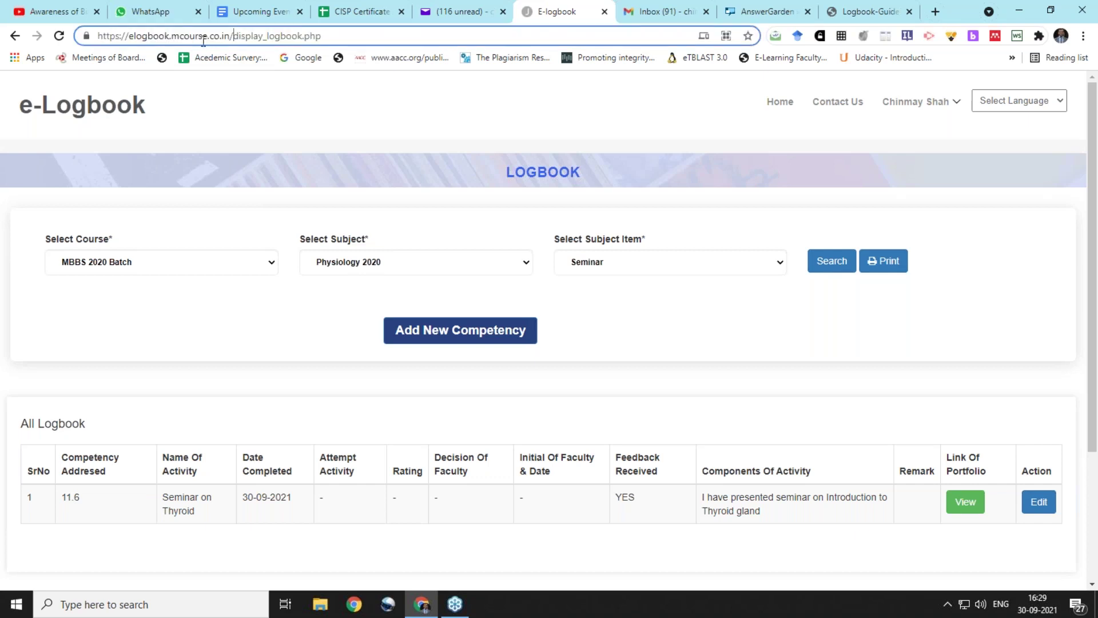
left_click_drag(230, 35, 59, 46)
key("ctrl+c")
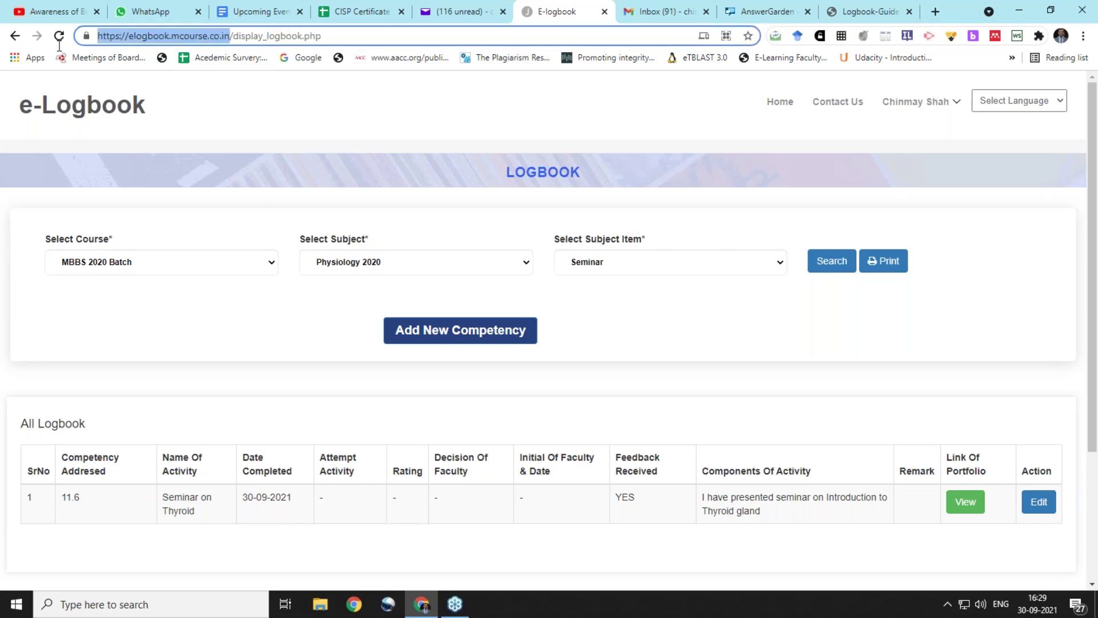
left_click(936, 12)
key("ctrl+v")
type("admin")
key("Return")
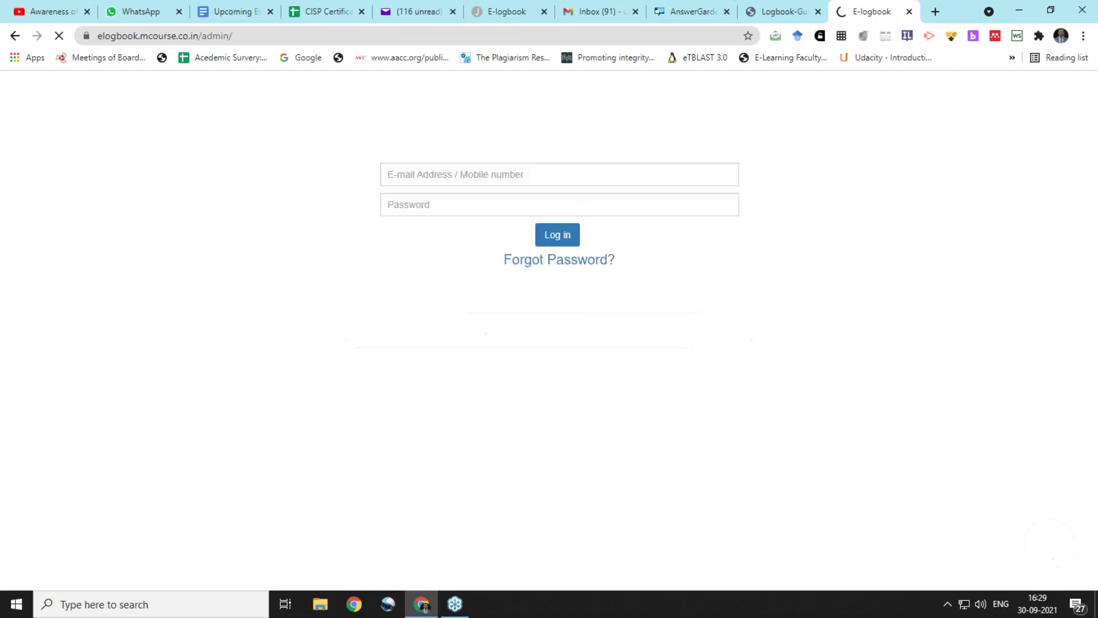
Sign in to the admin panel with the saved login id and the account password
left_click(548, 173)
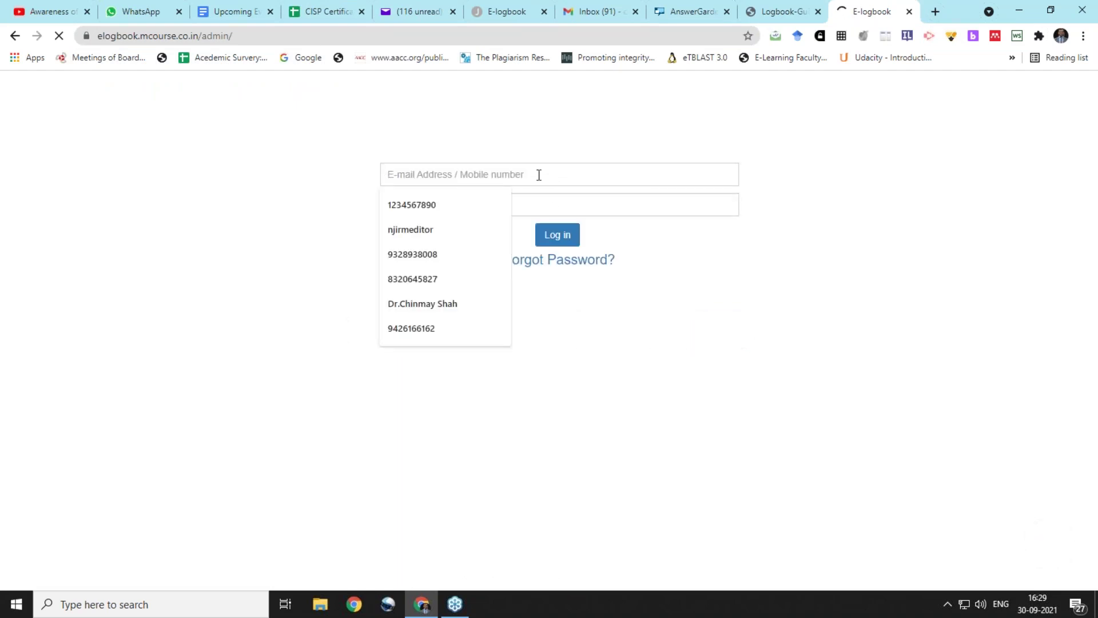
left_click(454, 205)
type("••••••")
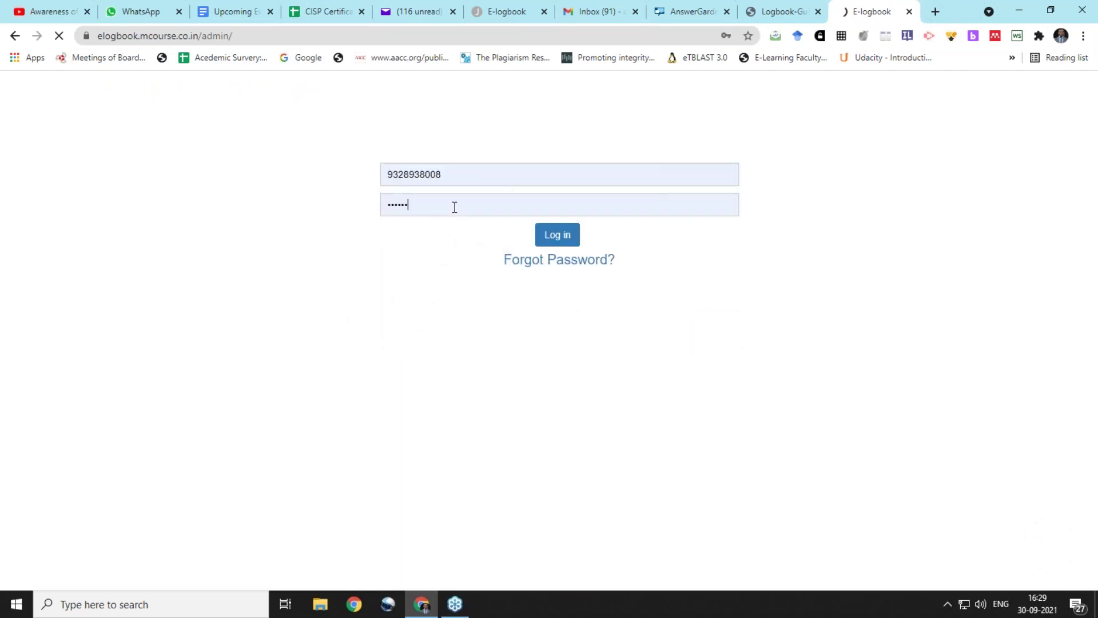
left_click(558, 237)
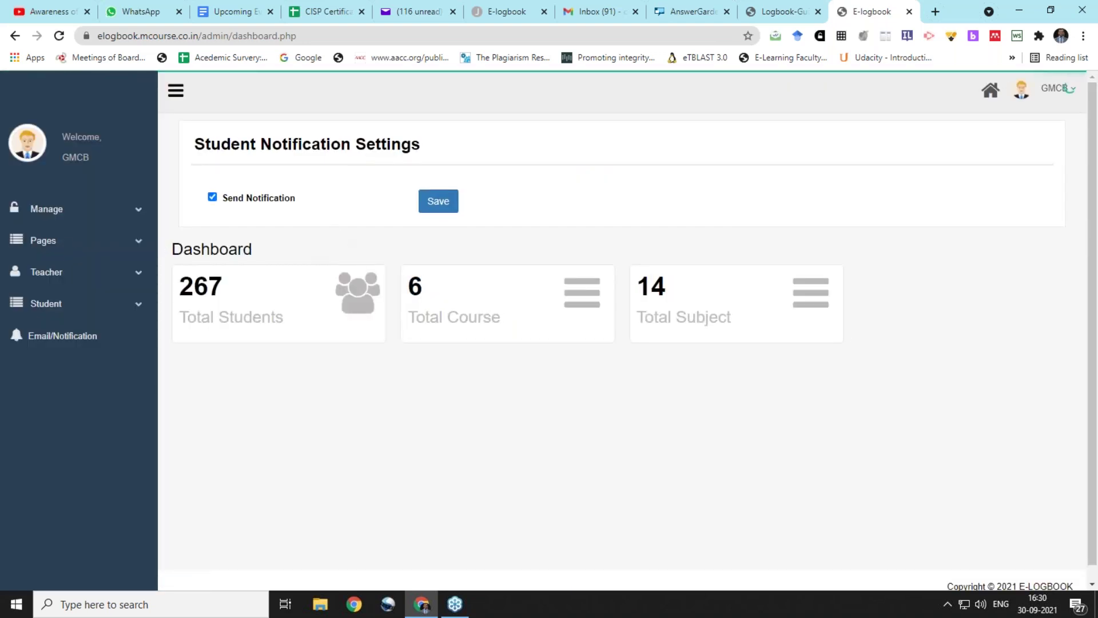
In Manage All Log Book, list the student's MBBS 2020 Batch Physiology 2020 entries and expand Seminar on Thyroid
left_click(99, 273)
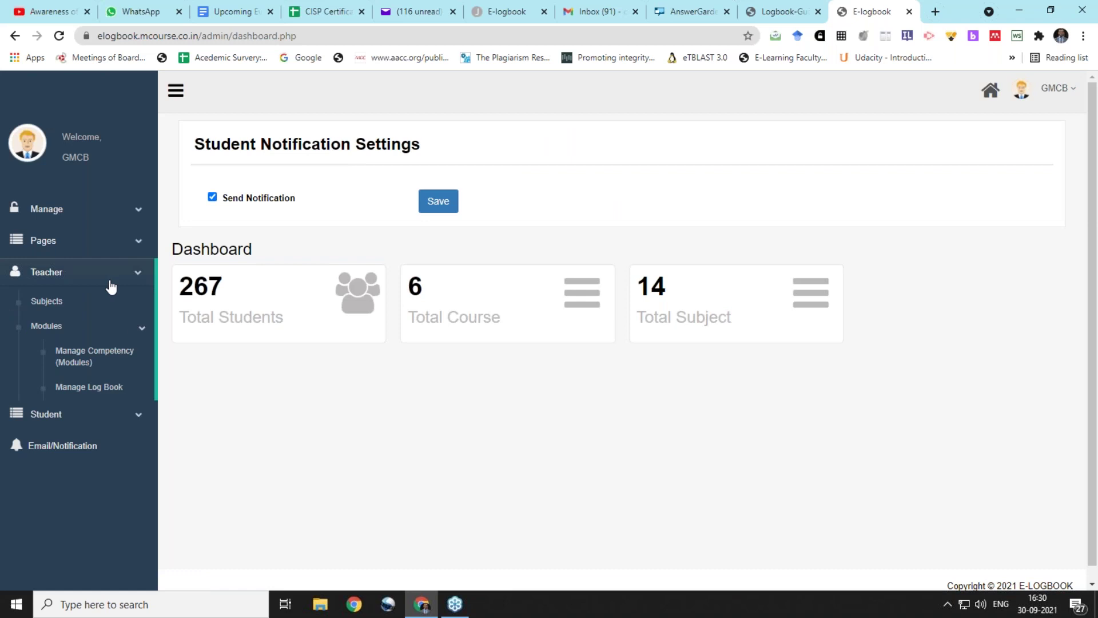
left_click(122, 393)
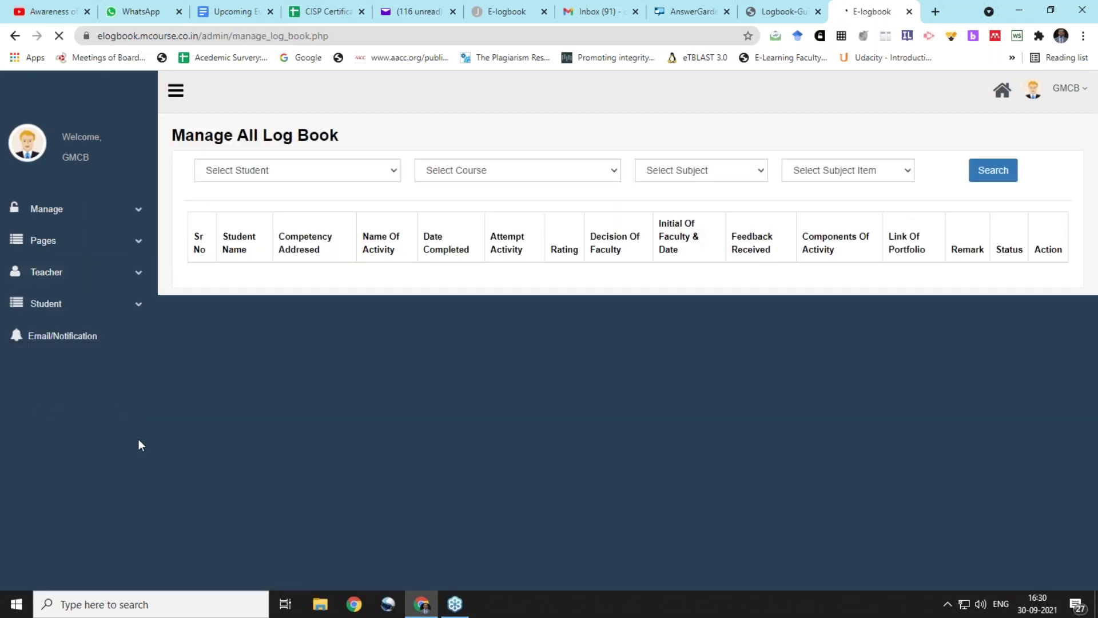
left_click(379, 174)
left_click(366, 200)
left_click(541, 170)
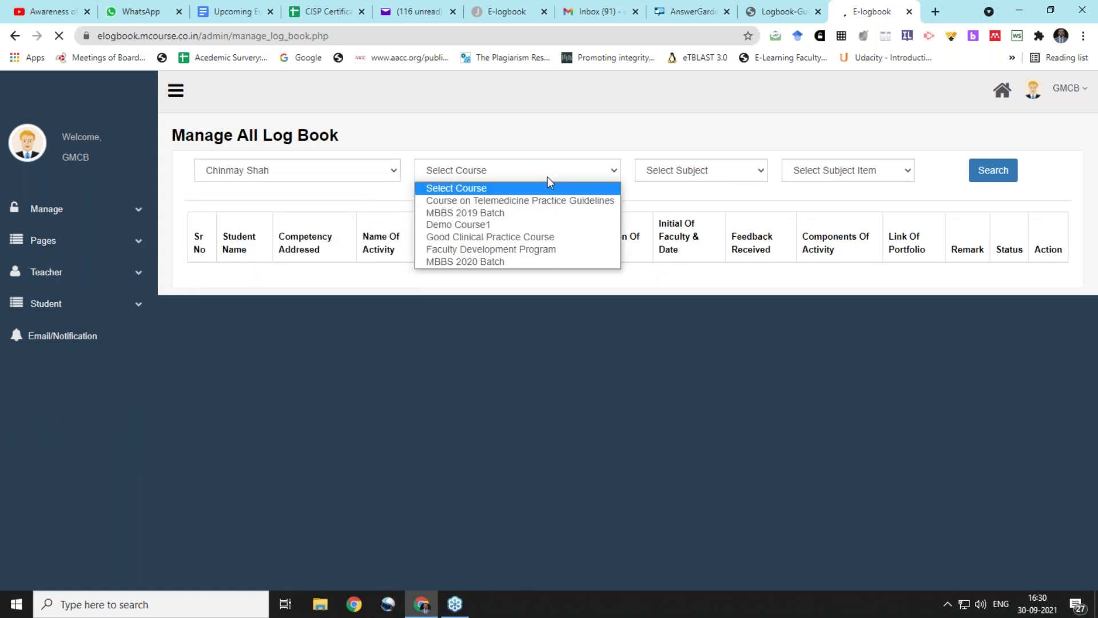
left_click(524, 260)
left_click(668, 174)
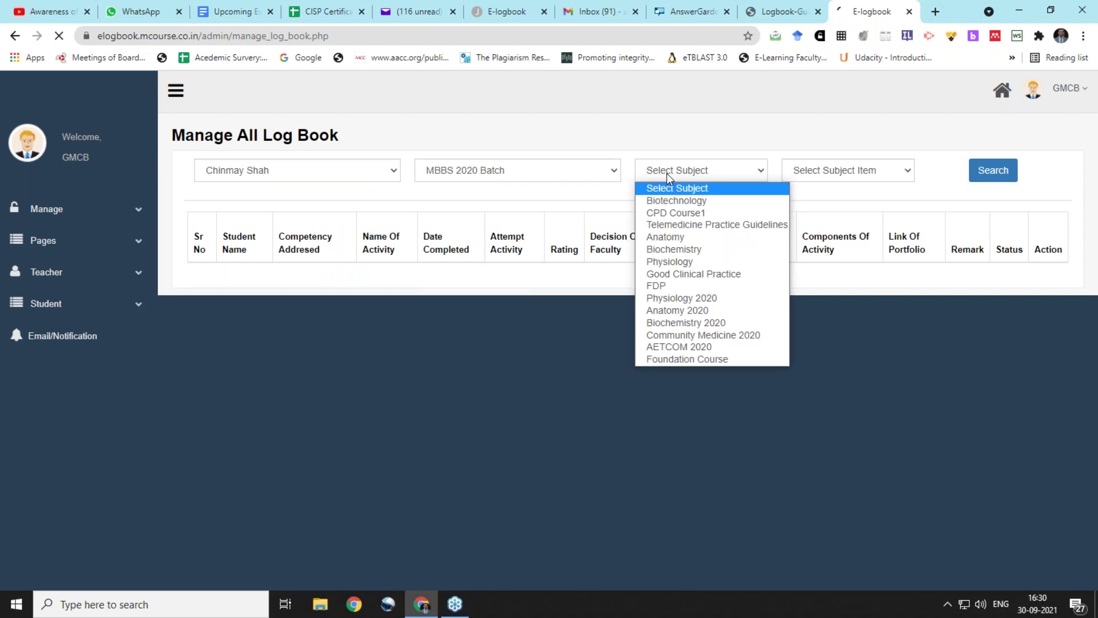
left_click(663, 297)
left_click(982, 173)
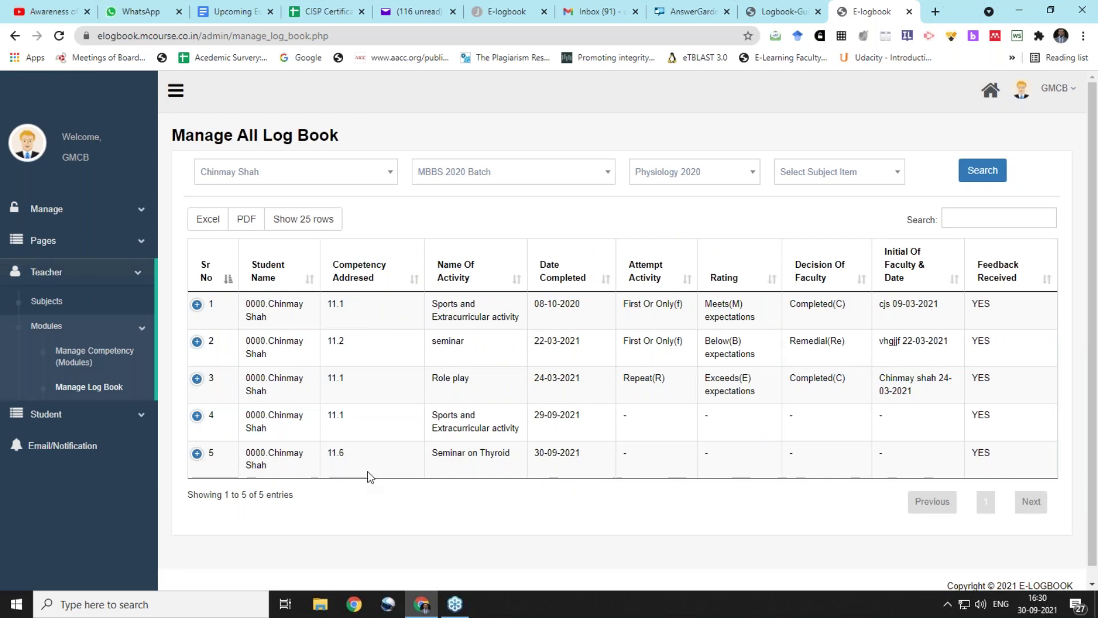
left_click(197, 456)
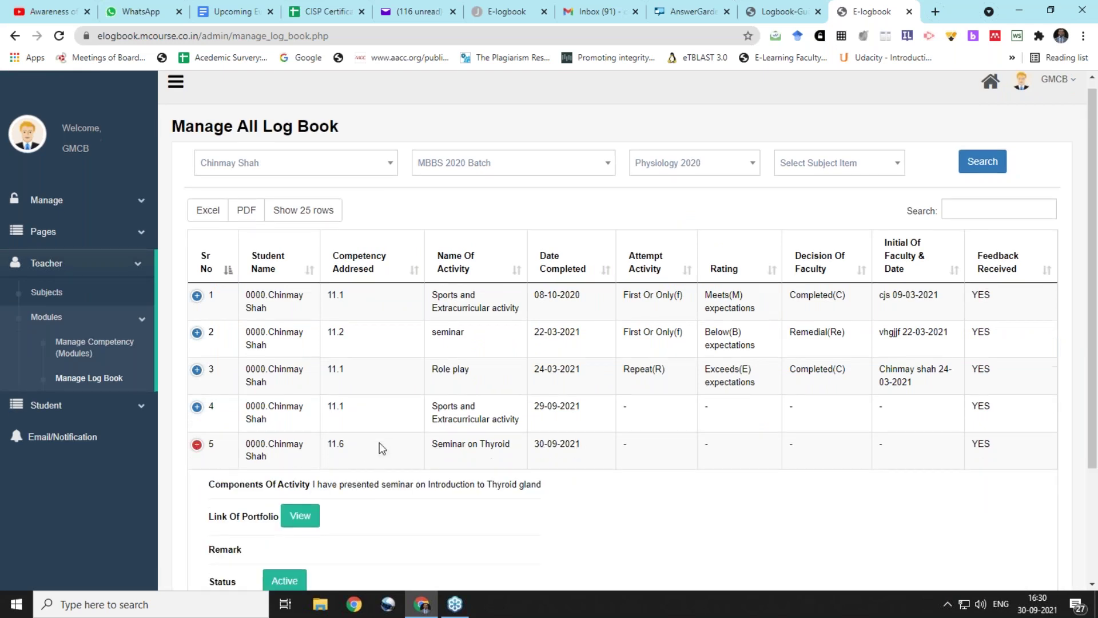
scroll(379, 448, "down", 3)
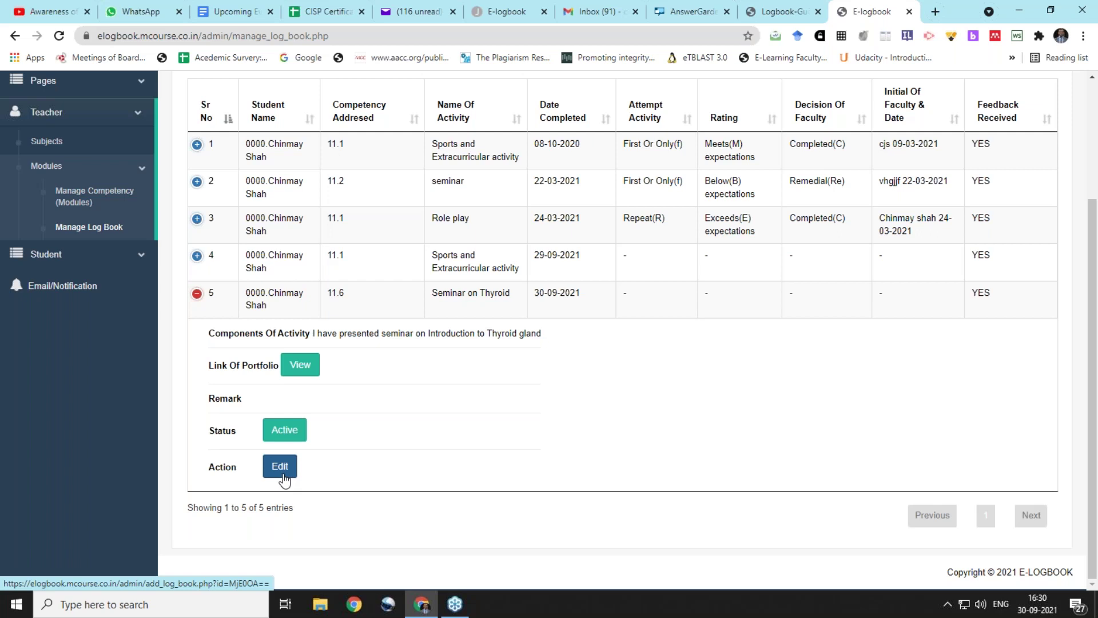
Edit the thyroid seminar: attempt First Or Only(f), rating Meets(M) expectations, decision Completed(C)
left_click(279, 467)
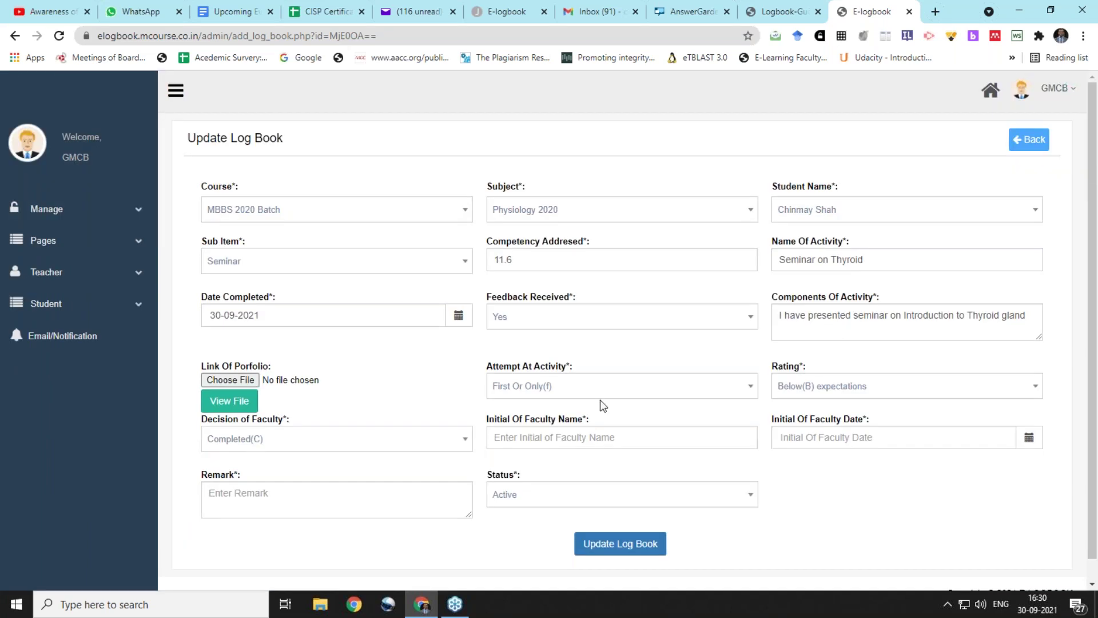
left_click(588, 391)
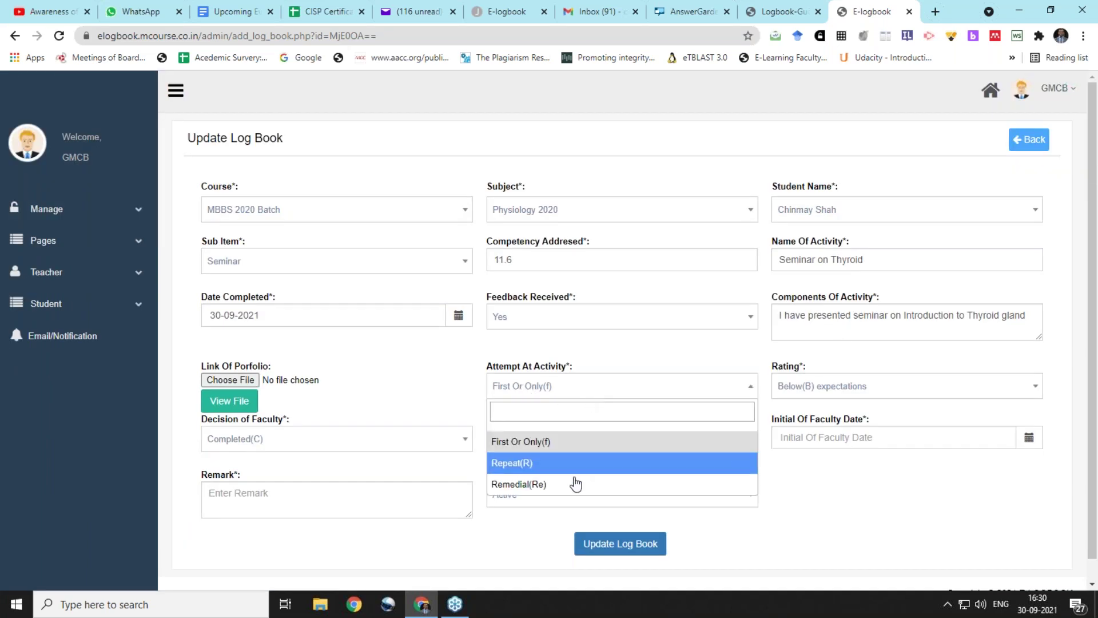
left_click(590, 440)
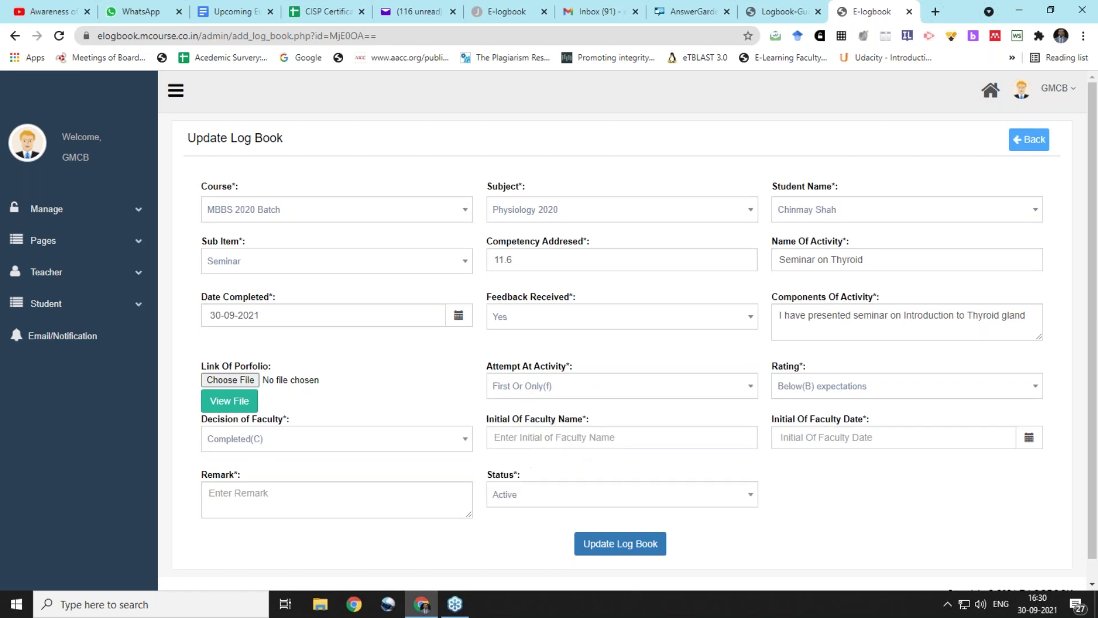
left_click(797, 395)
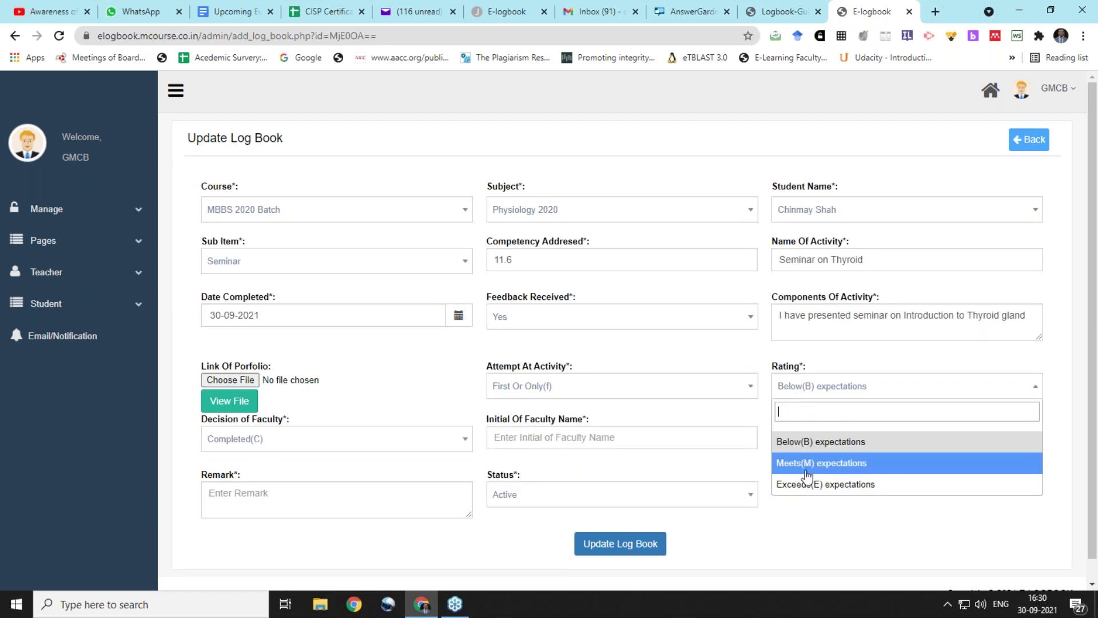
left_click(806, 466)
left_click(343, 447)
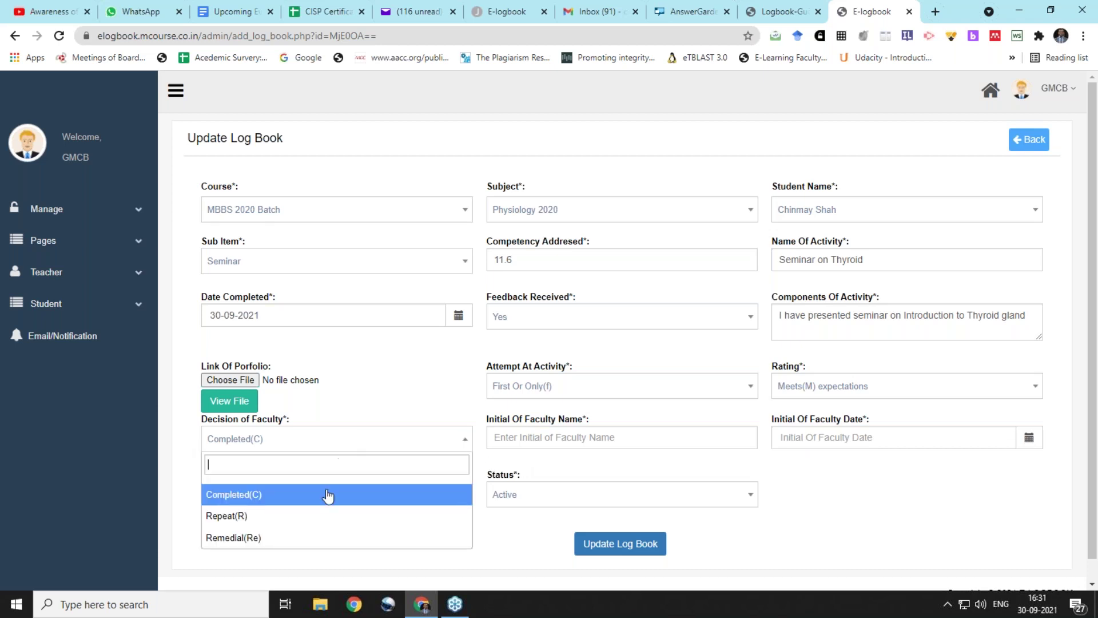
left_click(326, 495)
Add the faculty initials, date 30-09-2021 and remark 'Very Good', then update the log book
left_click(514, 436)
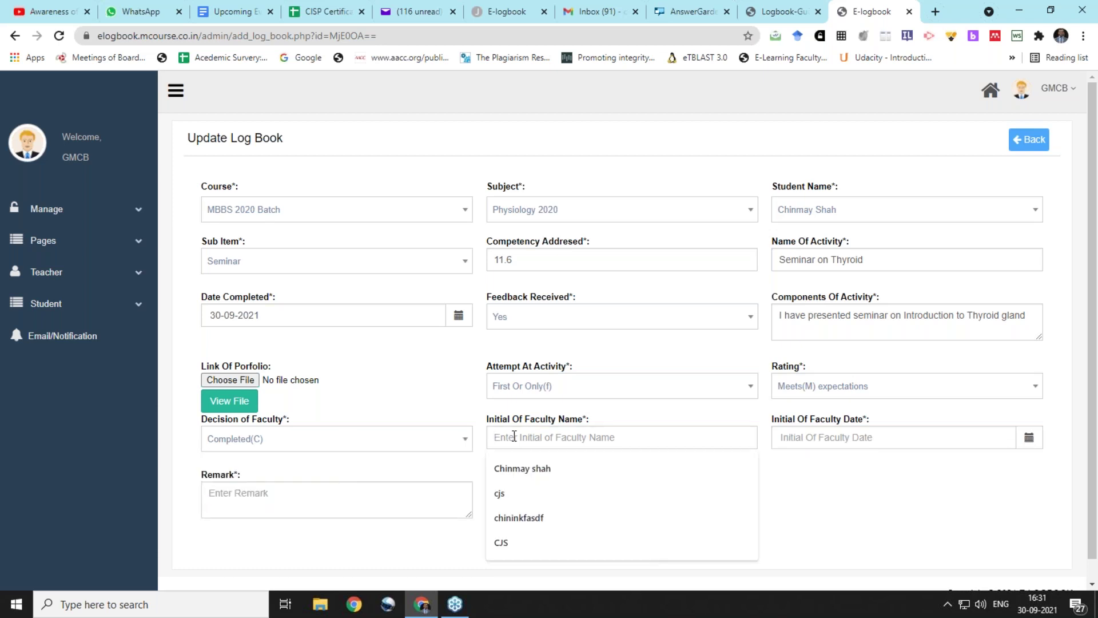
left_click(508, 494)
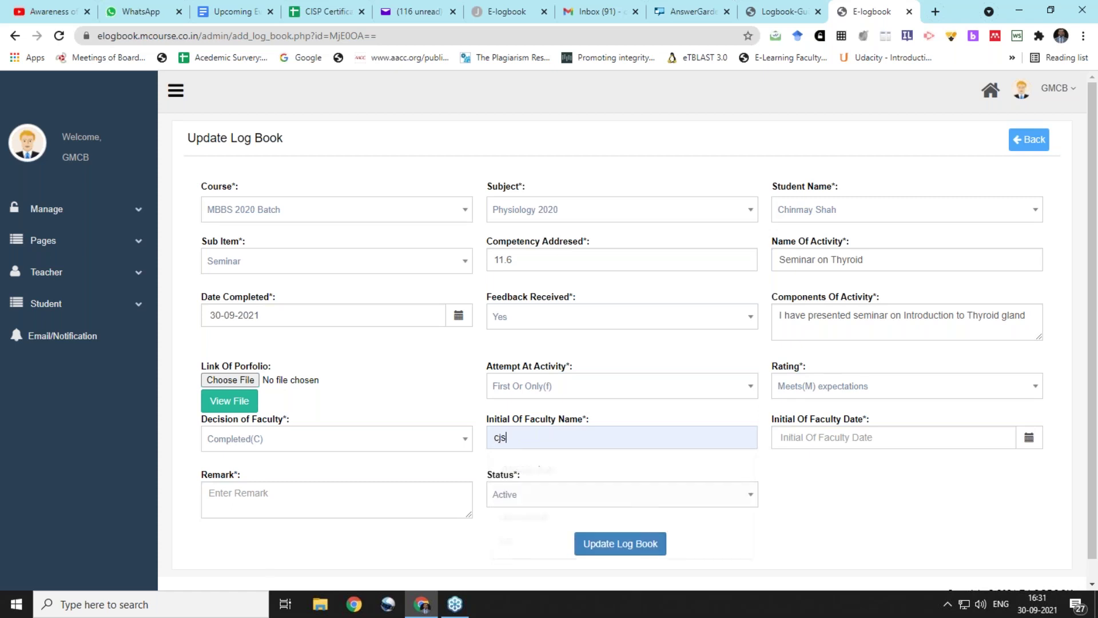
left_click(1030, 438)
left_click(994, 390)
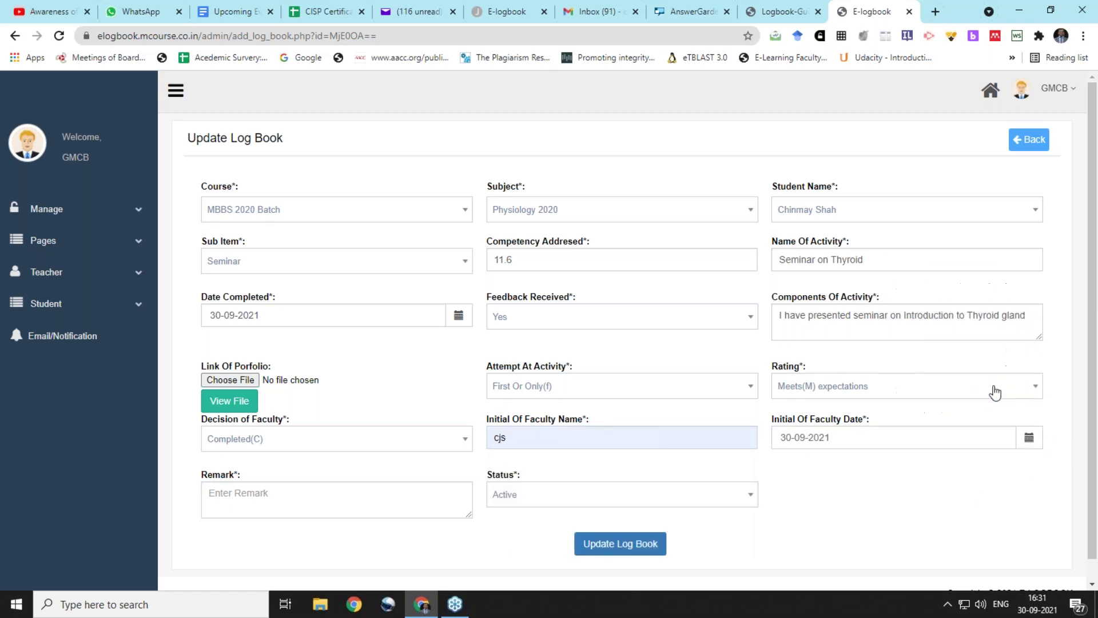
type("Very Good")
left_click(632, 552)
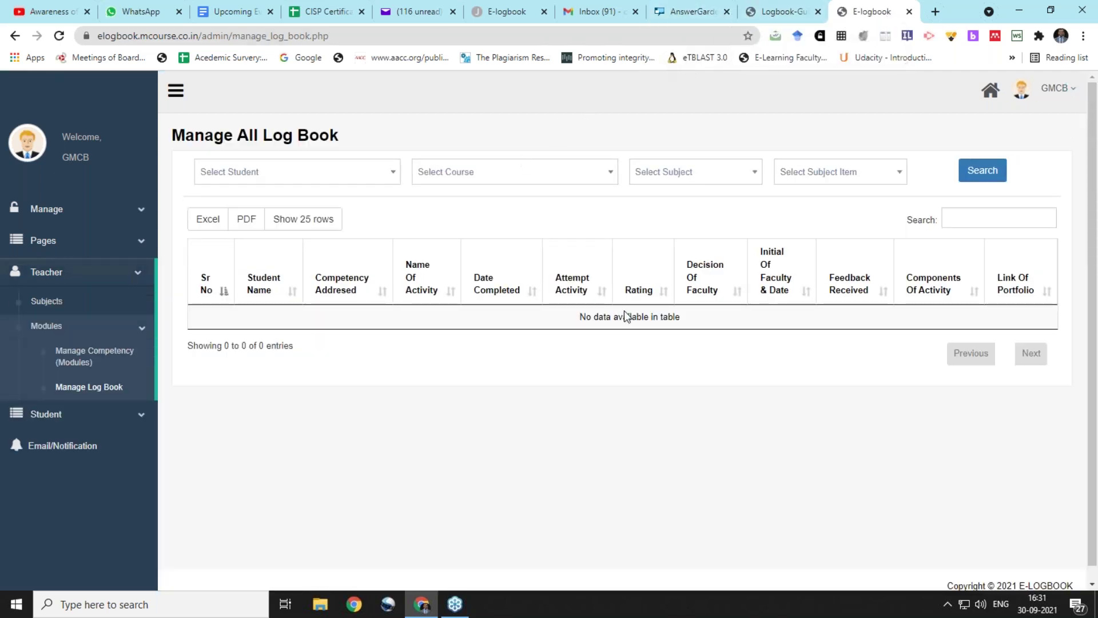
Rerun the student's Seminar search and check the thyroid row shows Meets(M), Completed(C) and Very Good
left_click(507, 5)
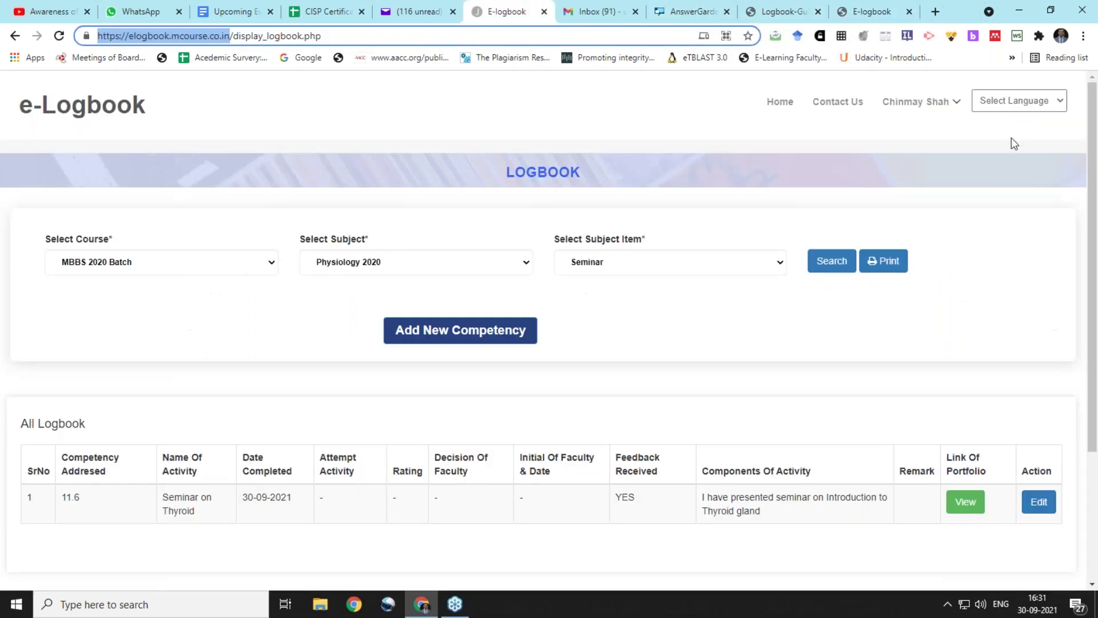
left_click(842, 265)
scroll(453, 387, "down", 3)
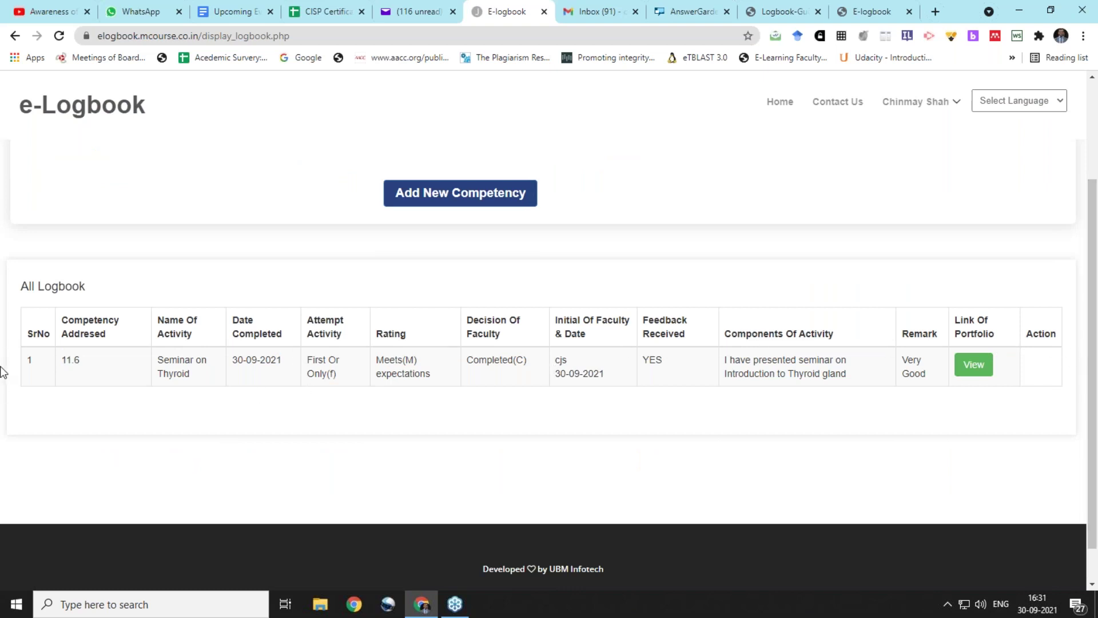
left_click(1088, 70)
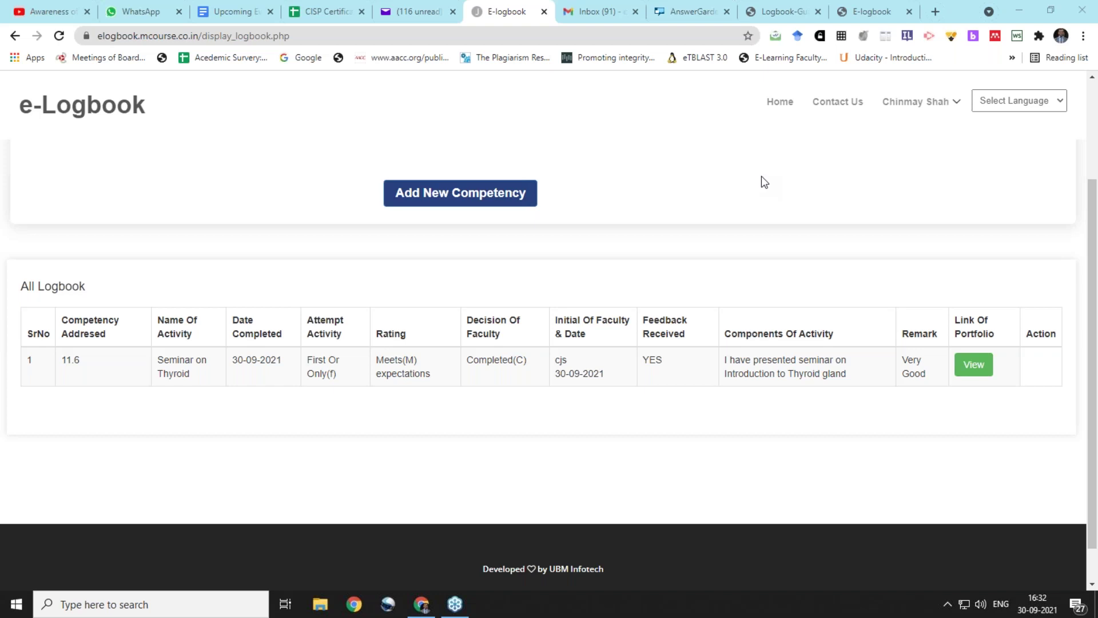
scroll(534, 280, "up", 3)
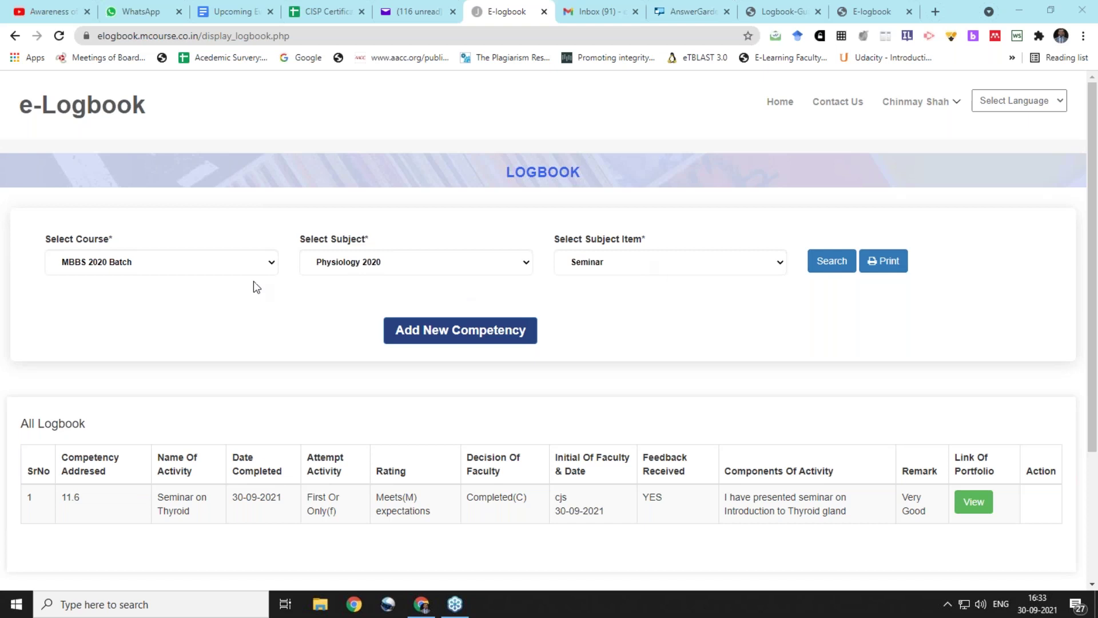
Set the subject item filter to ALL, search, and scroll through the five Physiology 2020 entries
left_click(604, 256)
left_click(608, 286)
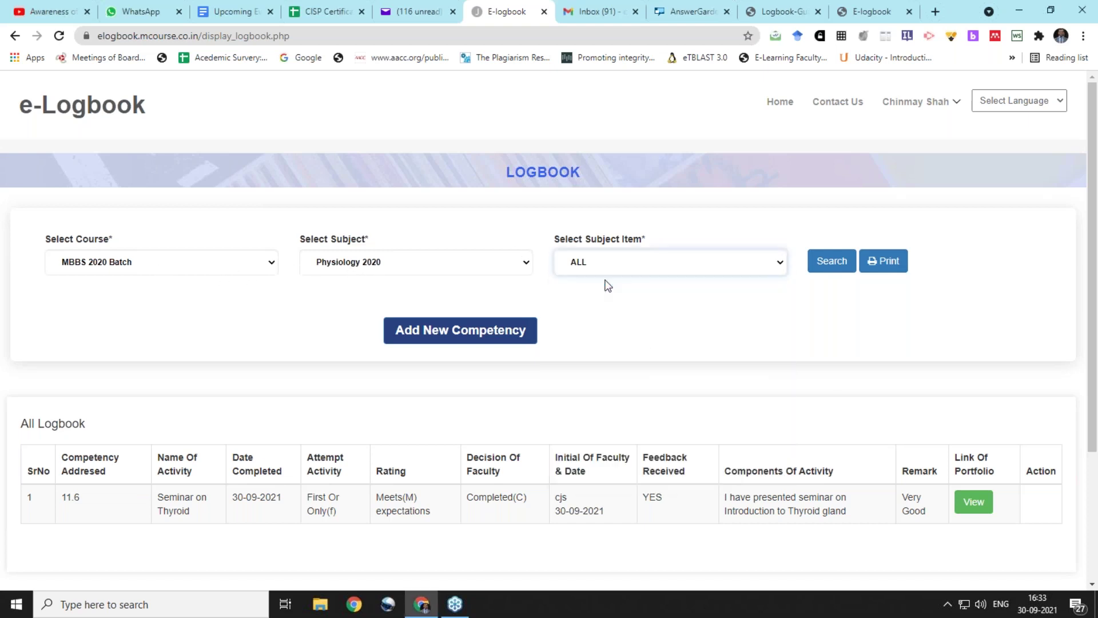
left_click(838, 276)
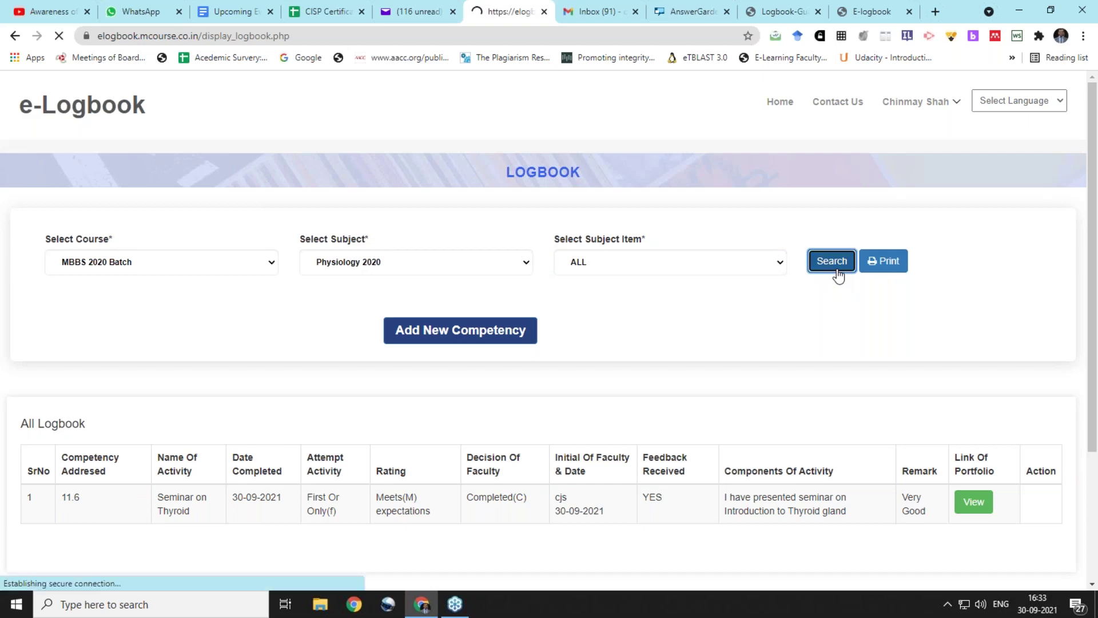
scroll(593, 350, "down", 4)
scroll(593, 350, "down", 4)
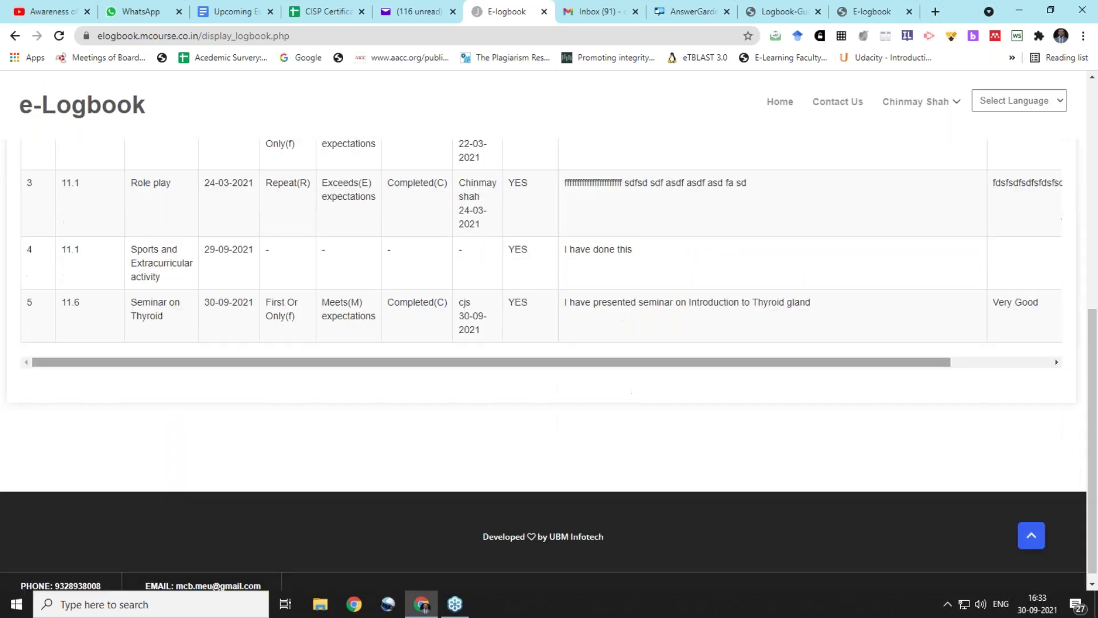
scroll(593, 350, "up", 7)
scroll(594, 350, "down", 5)
scroll(652, 343, "down", 2)
scroll(865, 340, "right", 2)
scroll(177, 297, "left", 2)
scroll(751, 252, "up", 9)
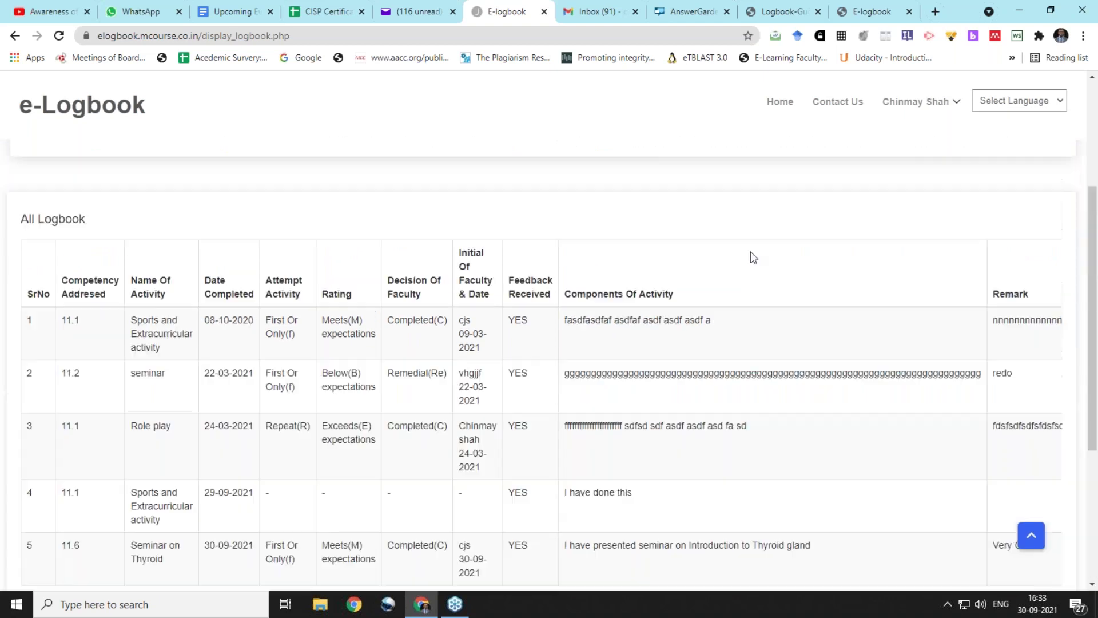
Print the logbook to a PDF saved in E:\alumni and open the downloaded file
left_click(896, 266)
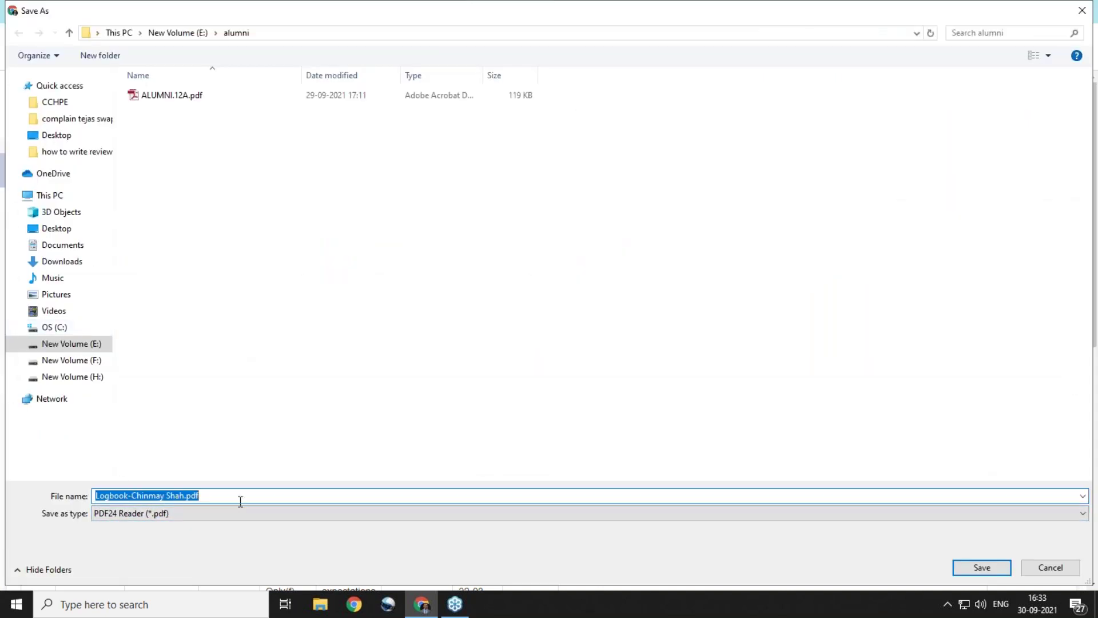
left_click(982, 568)
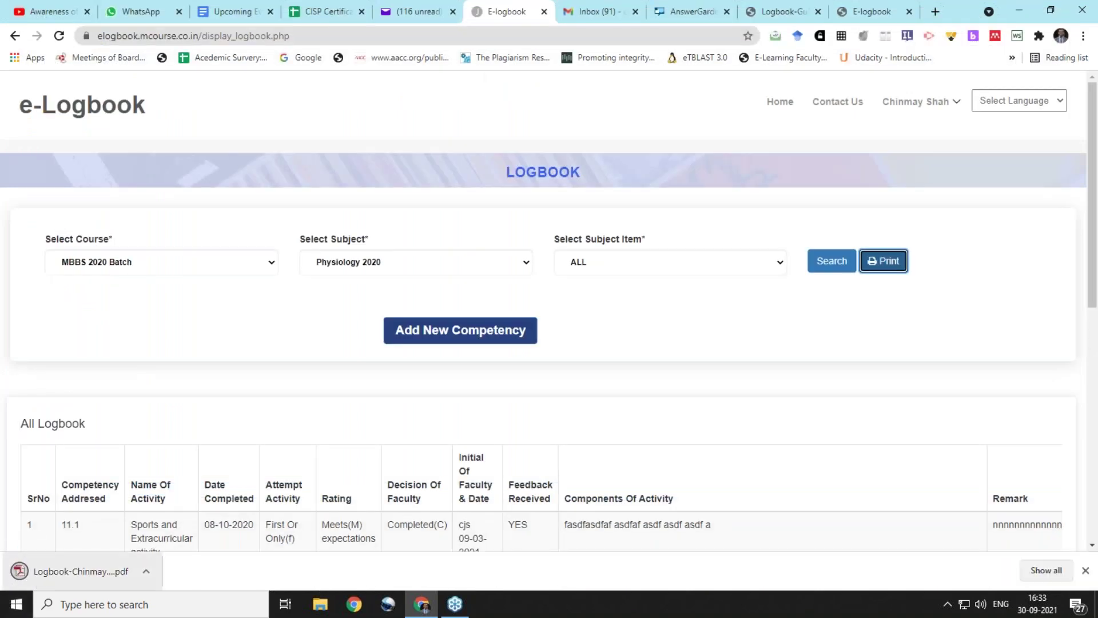
left_click(37, 570)
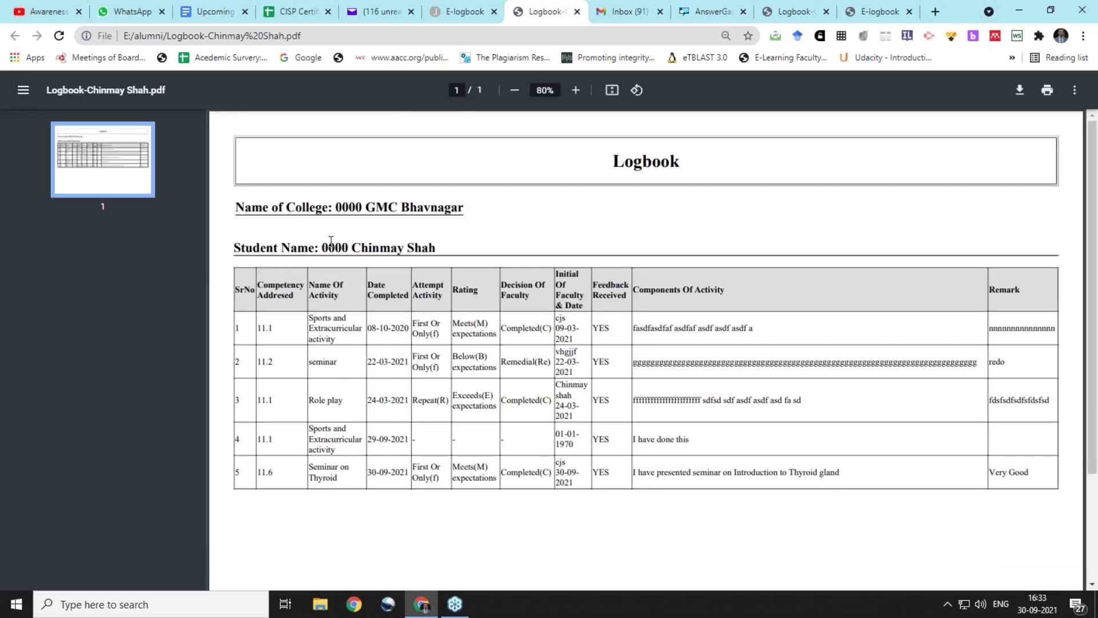
Review the saved PDF's college, student details and five logbook entries
left_click_drag(321, 246, 357, 247)
scroll(863, 382, "down", 1)
scroll(862, 382, "up", 1)
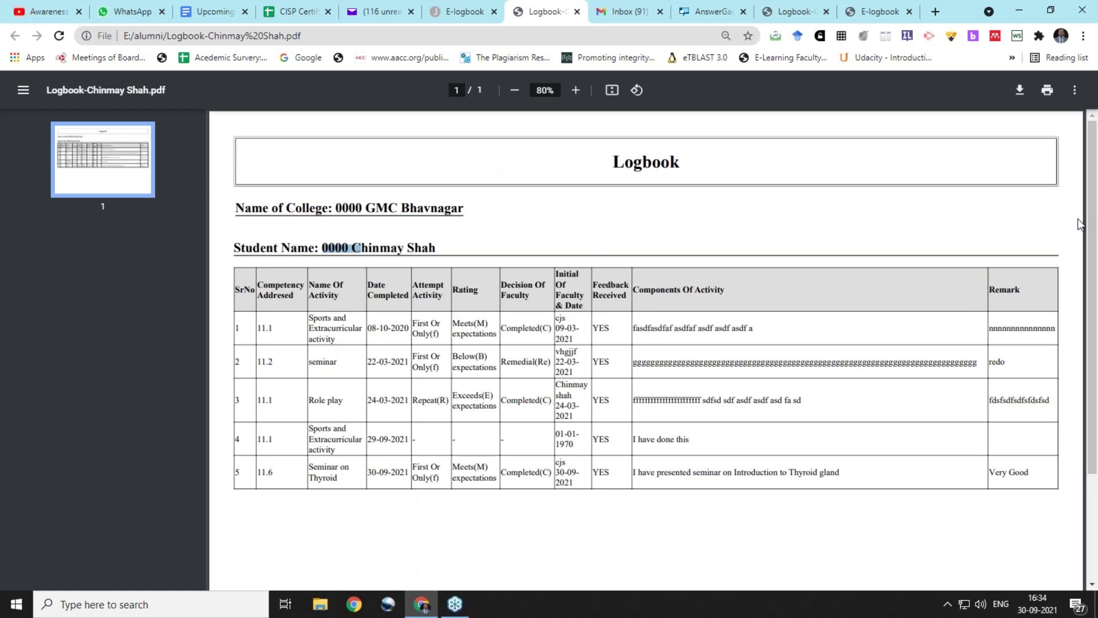
left_click(1086, 243)
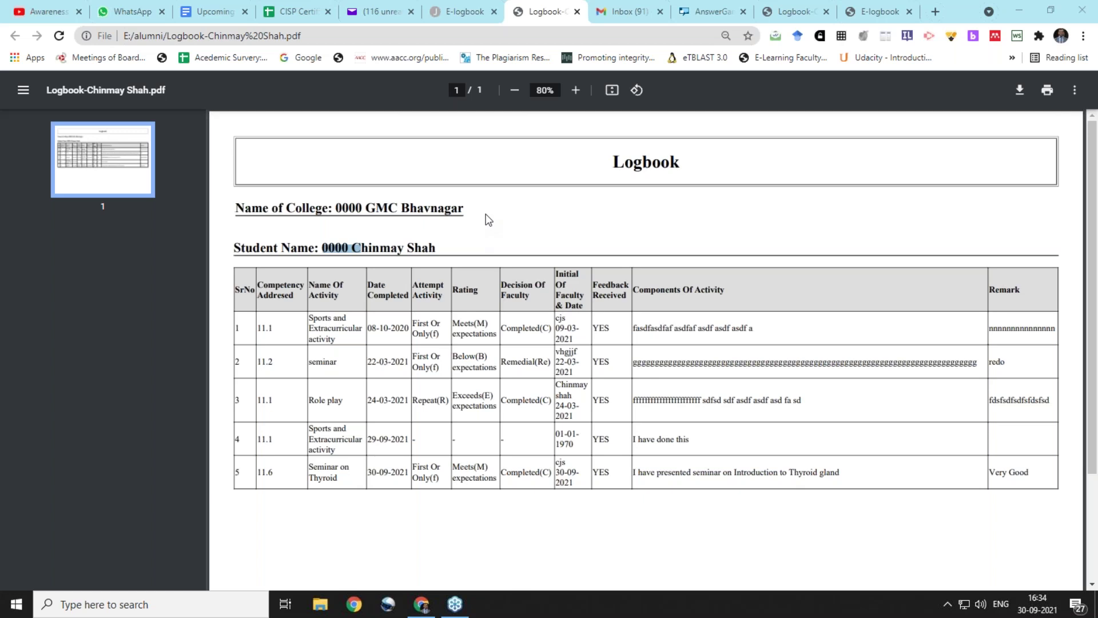
Move through the Guidelines and Manage All Log Book tabs back to the student's logbook list
left_click(795, 11)
left_click(868, 10)
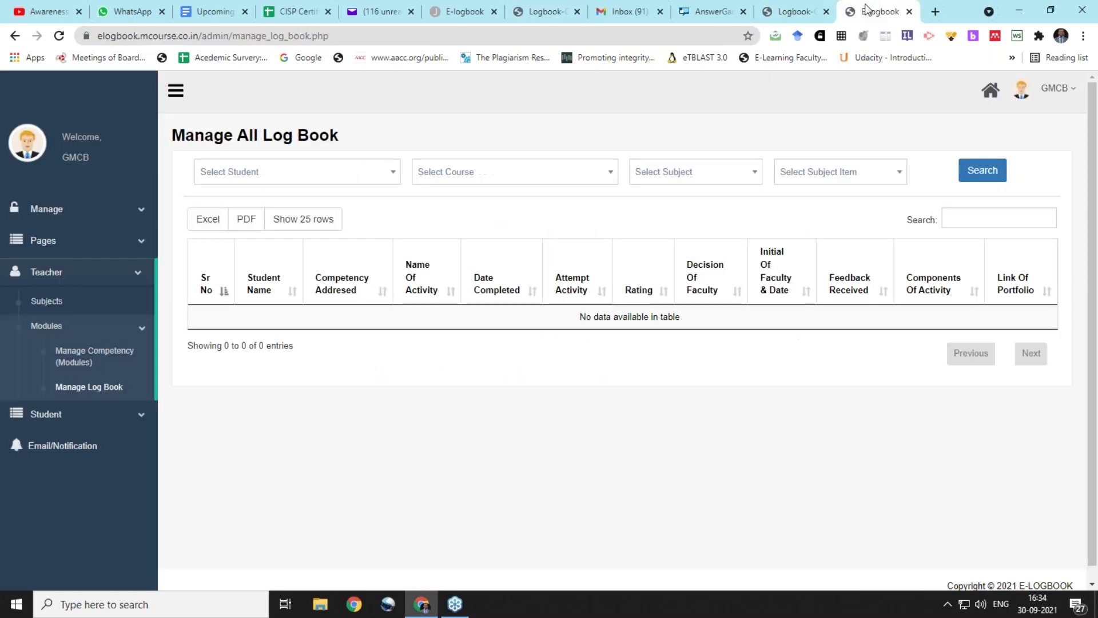
left_click(795, 11)
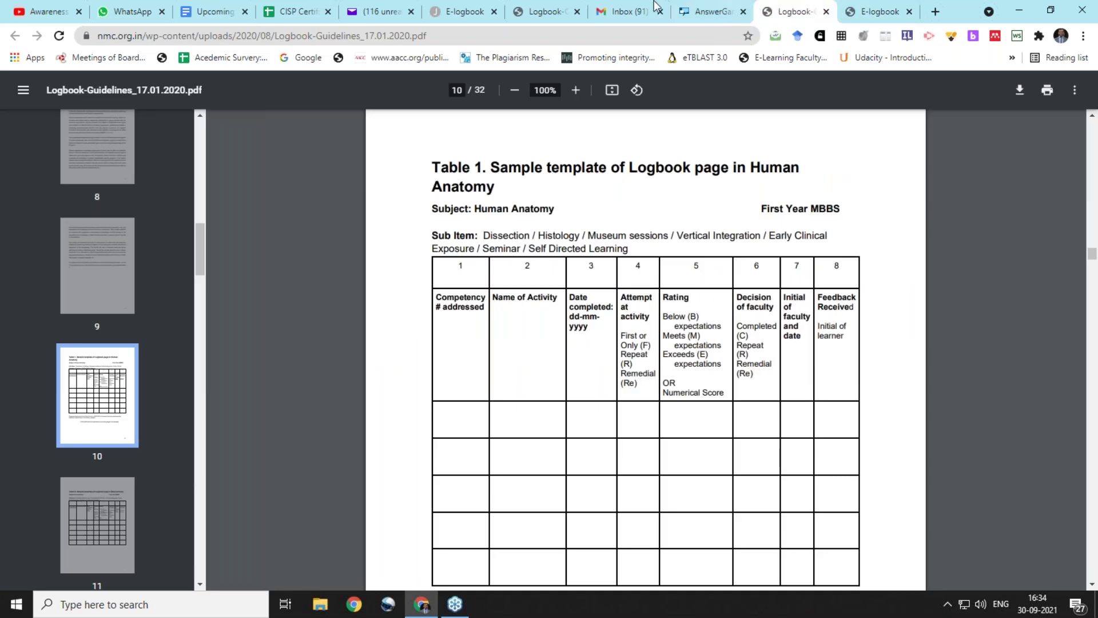
left_click(458, 11)
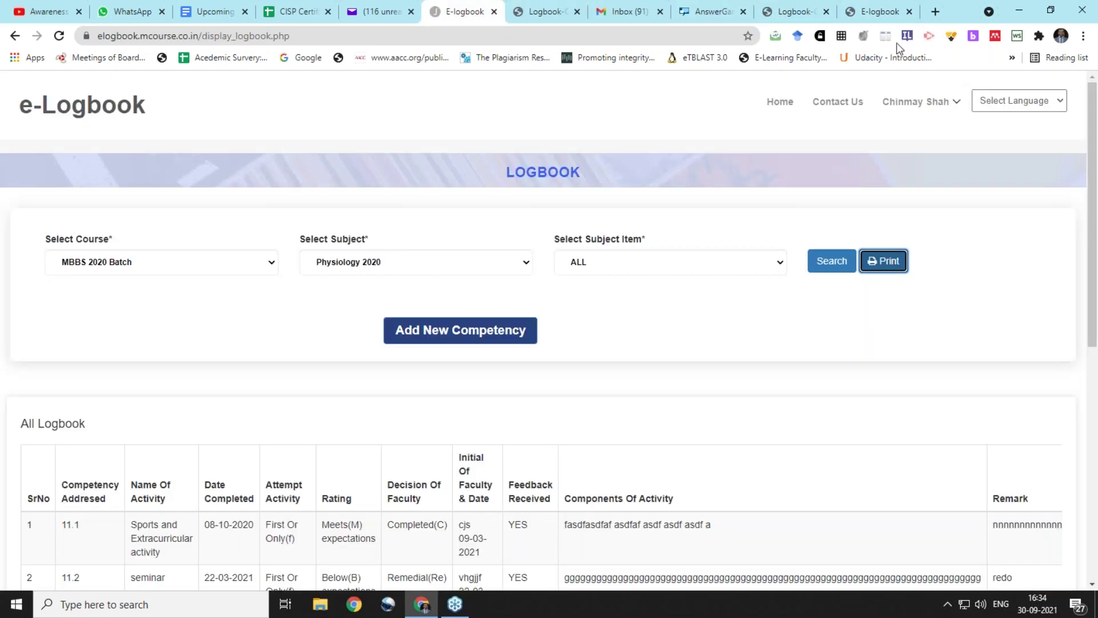
View the Thyroid seminar's portfolio photo 1632999380.jpg, then cancel saving a copy of it
scroll(733, 493, "down", 7)
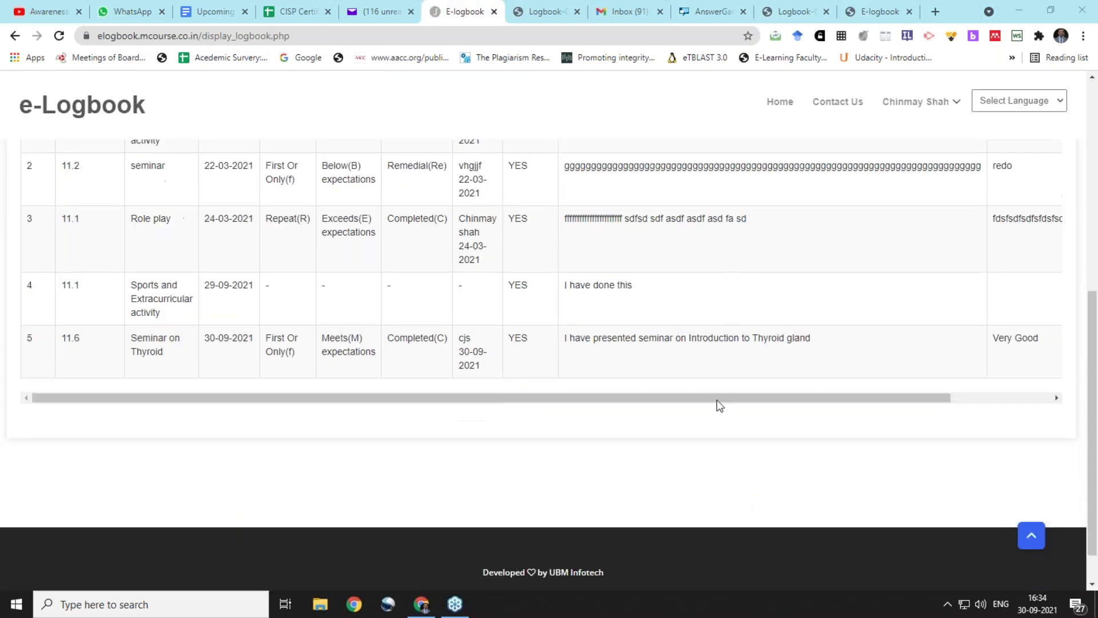
left_click_drag(715, 399, 816, 399)
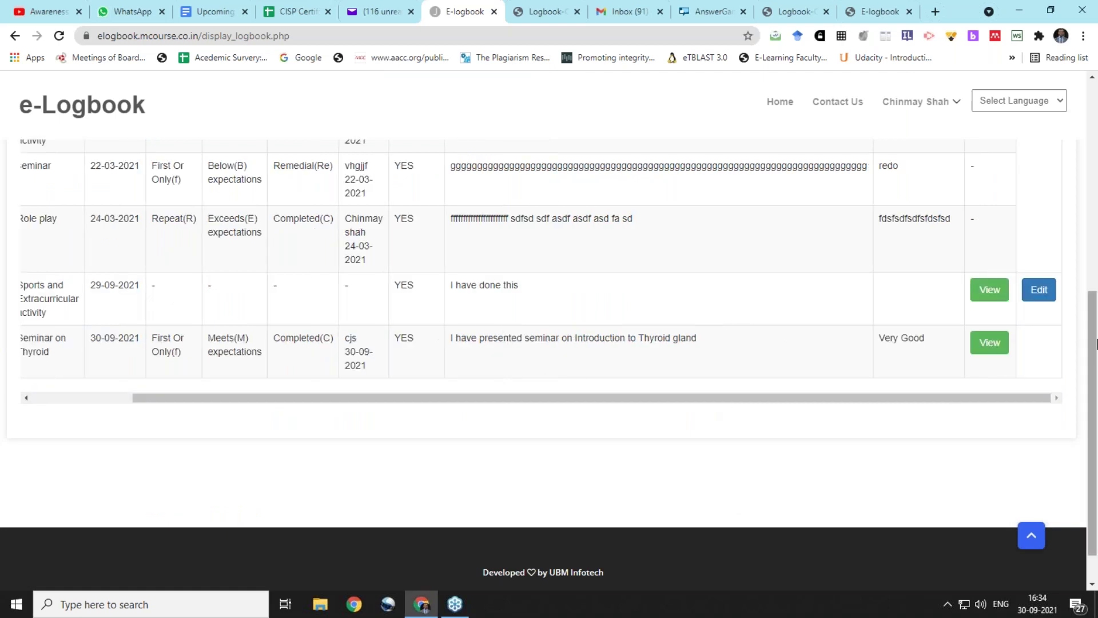
left_click(989, 343)
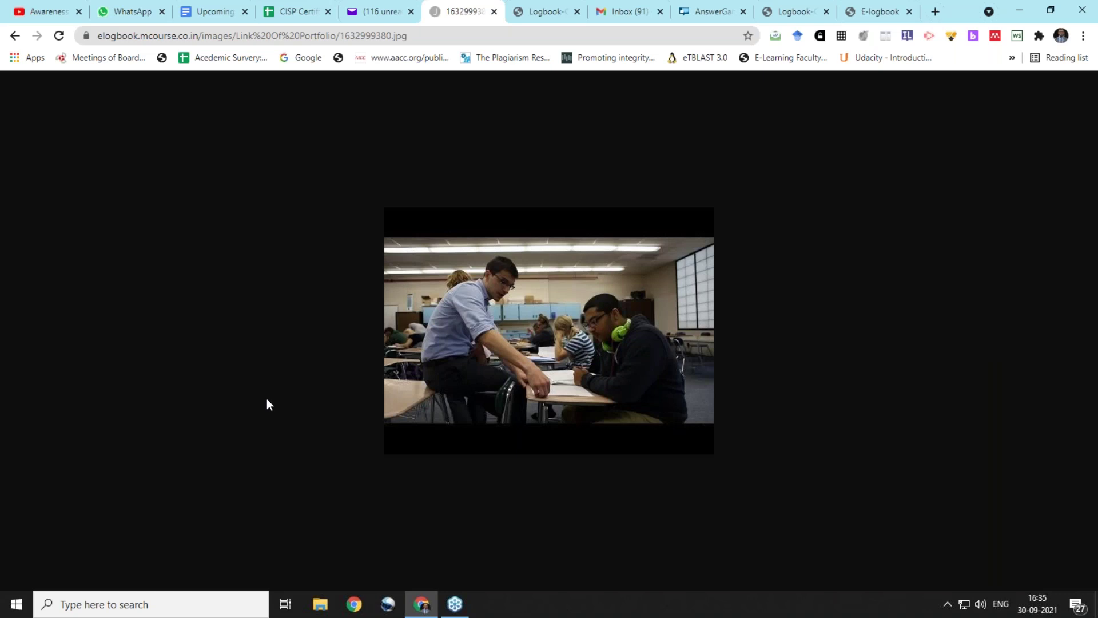
right_click(634, 304)
left_click(657, 335)
key("ctrl+s")
left_click(1052, 574)
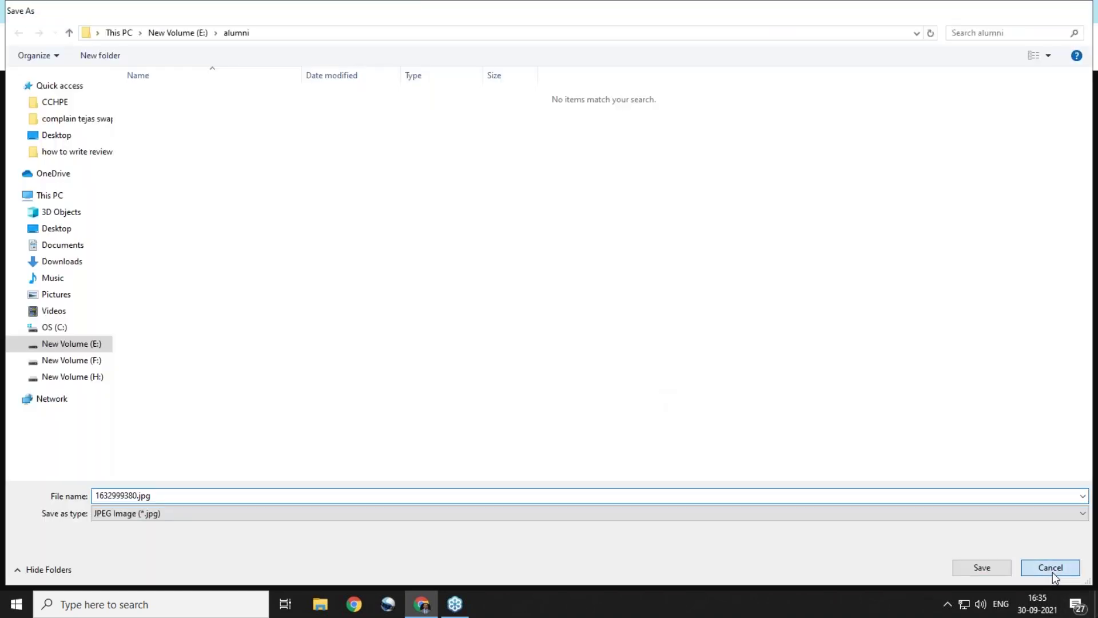
Go back and reload the logbook list, confirming form resubmission, then scroll to the portfolio links
left_click(17, 40)
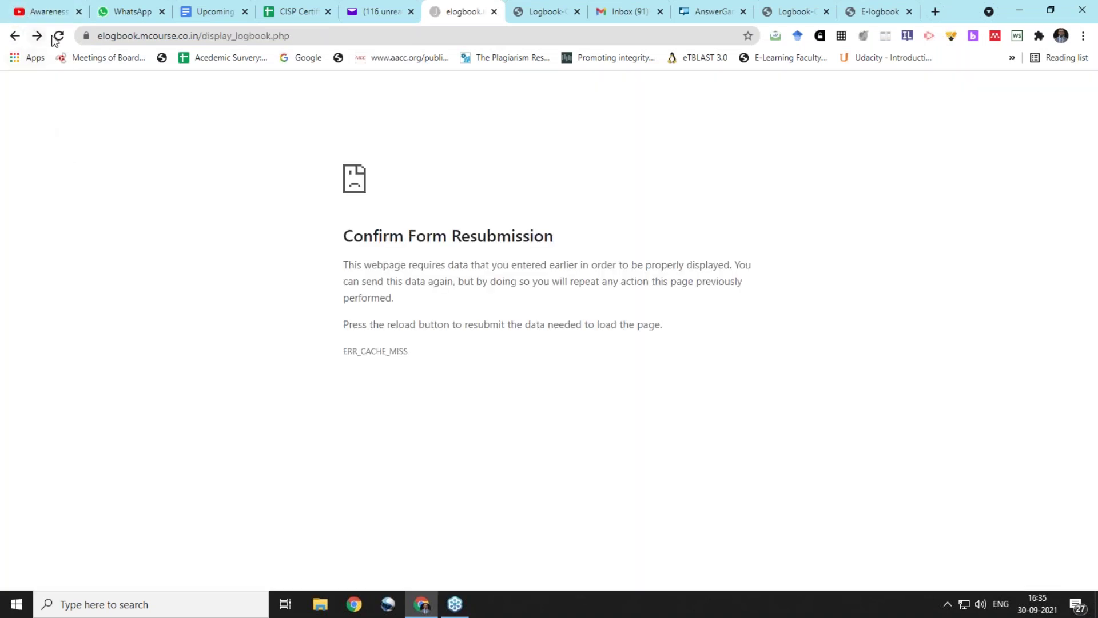
left_click(58, 36)
left_click(617, 143)
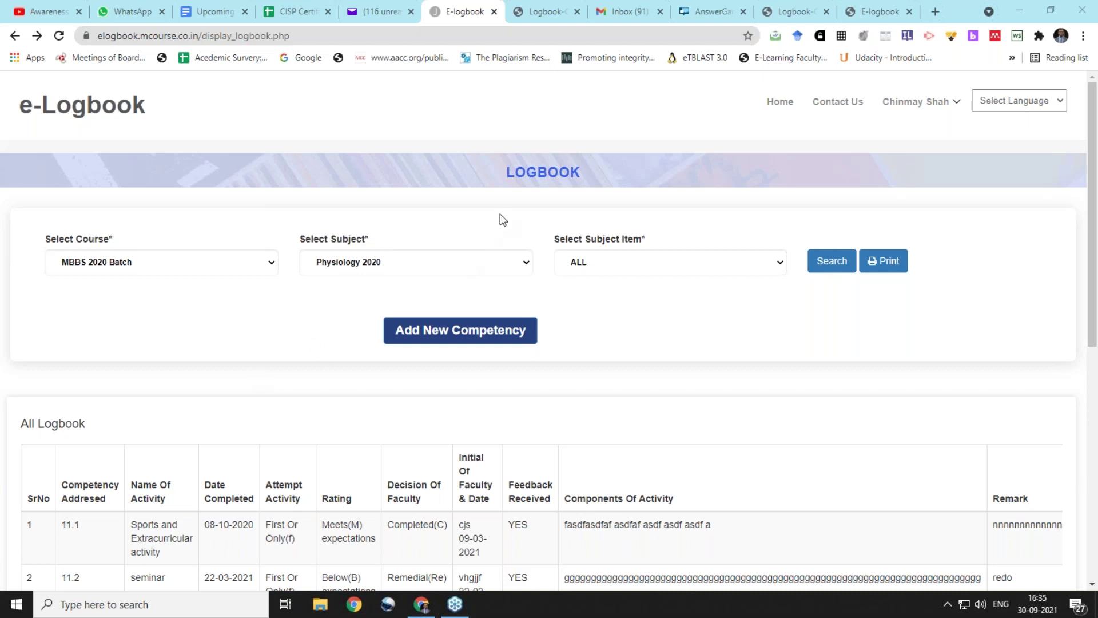
scroll(914, 375, "down", 7)
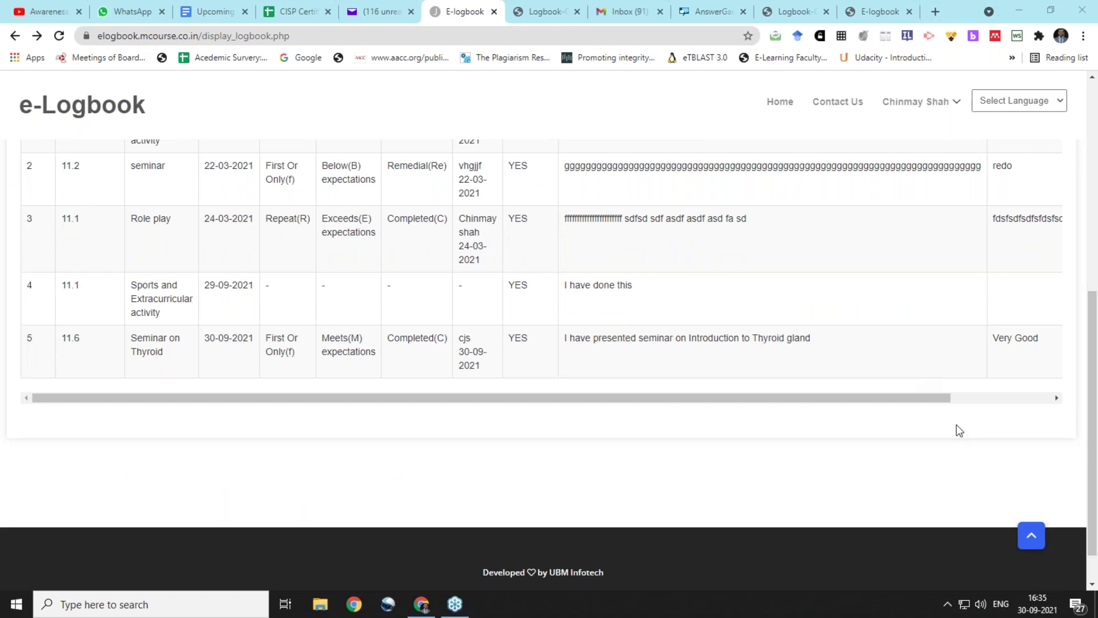
left_click(1023, 398)
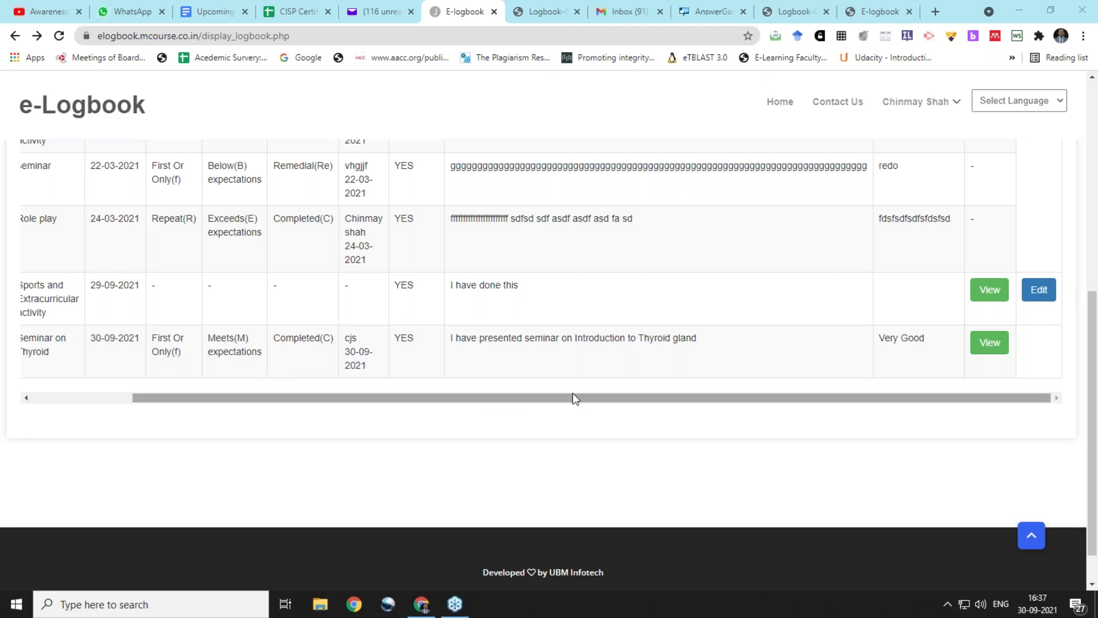
Return the logbook list to its top-left, then switch to the Logbook-Guidelines PDF with the Human Anatomy template
left_click_drag(573, 394, 402, 353)
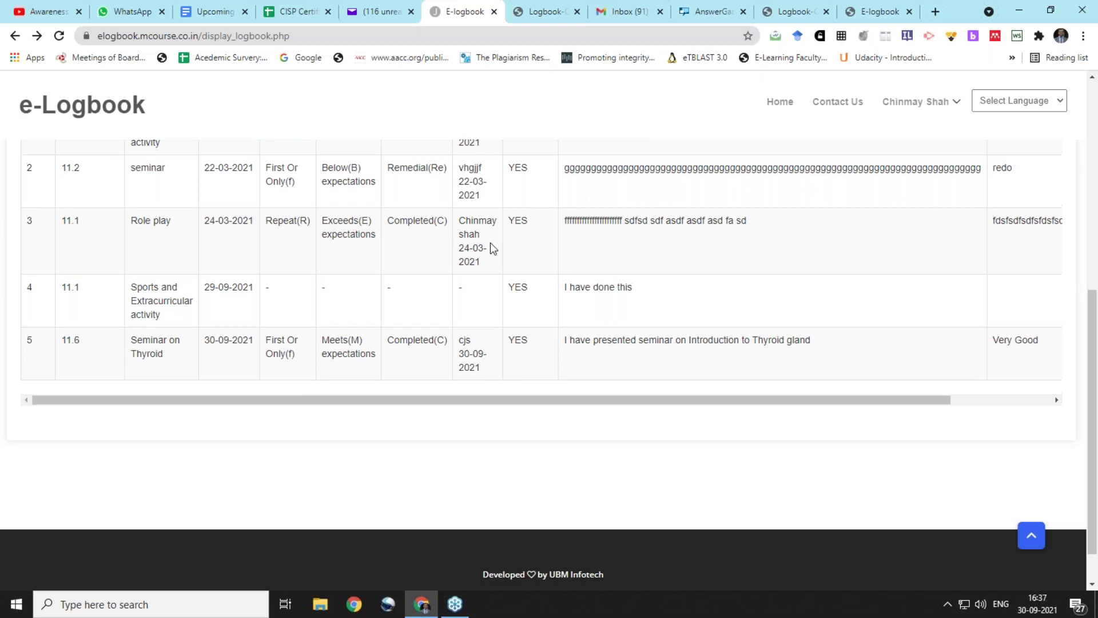
scroll(490, 243, "up", 5)
scroll(539, 287, "up", 2)
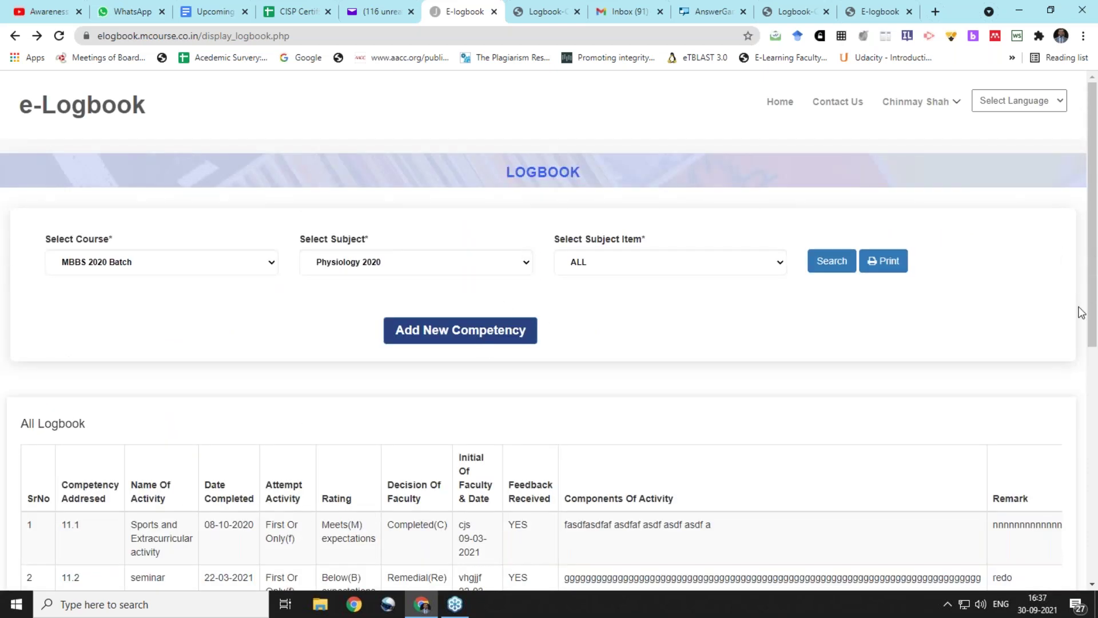
left_click(993, 329)
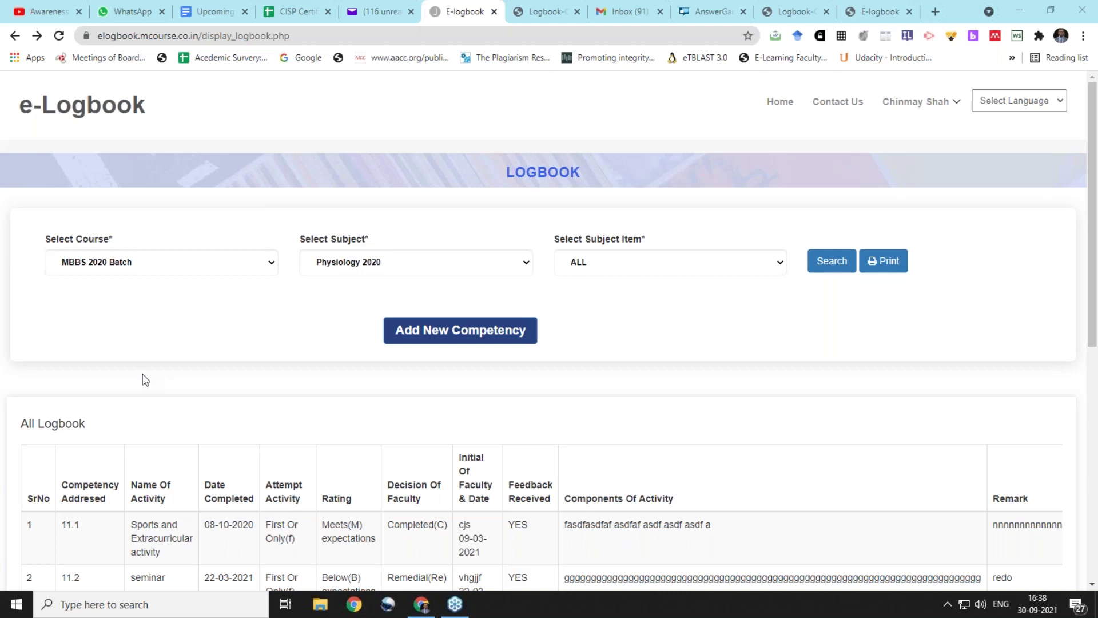
Back in the e-Logbook admin, open Manage > Teacher Assign Subject to see the seven teacher–subject assignments
left_click(794, 11)
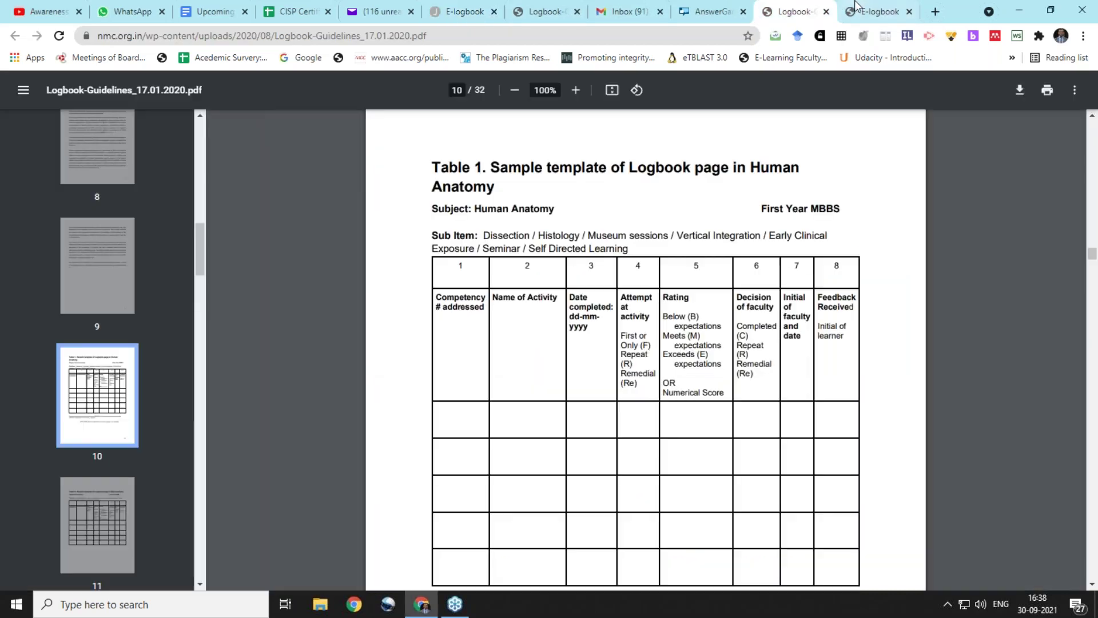
left_click(857, 7)
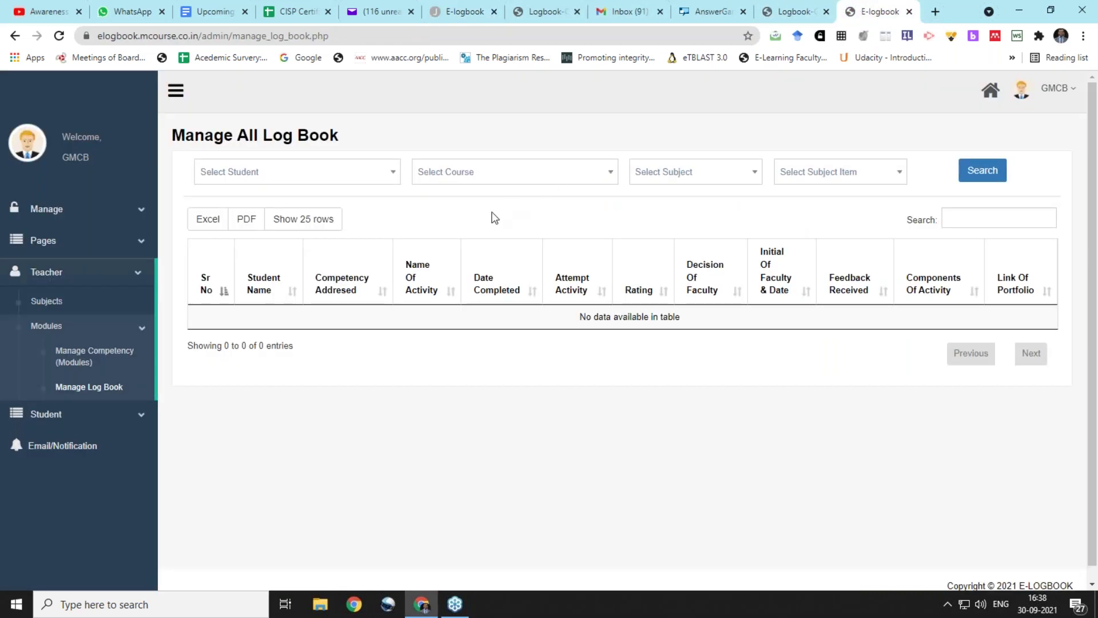
left_click(78, 222)
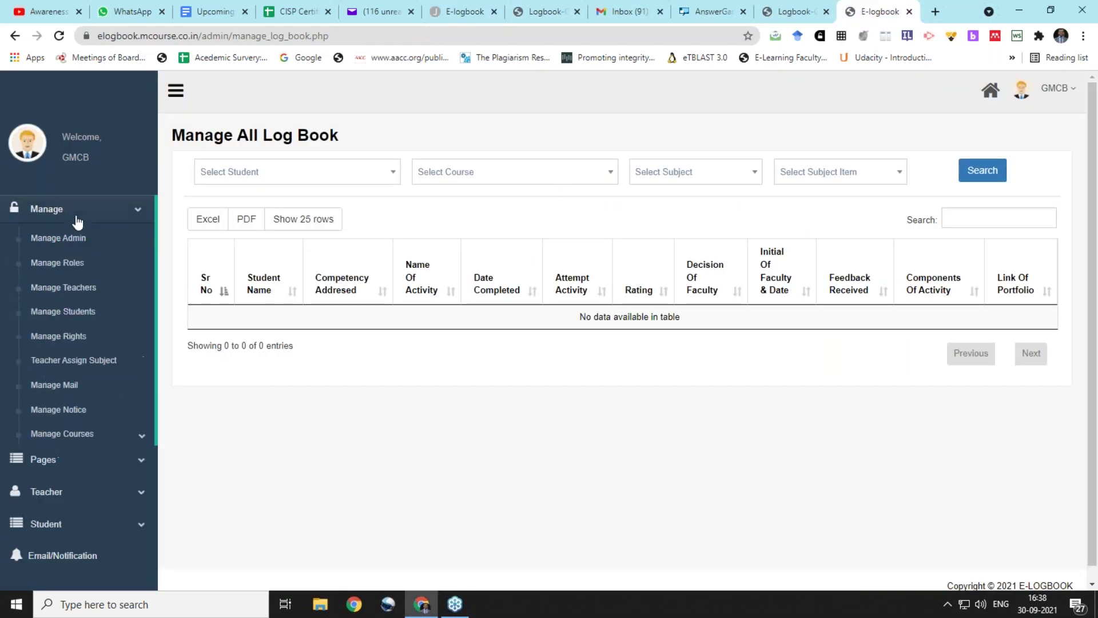
left_click(118, 364)
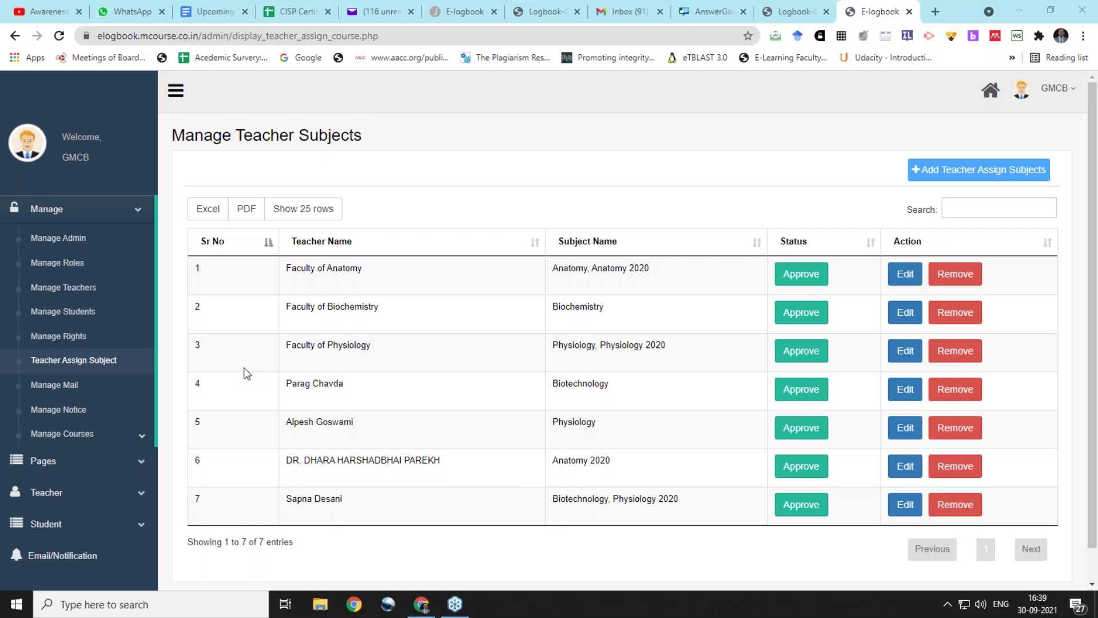
In a new tab, search 'sites.google.com new' and open the Google Sites home with its templates
left_click(934, 11)
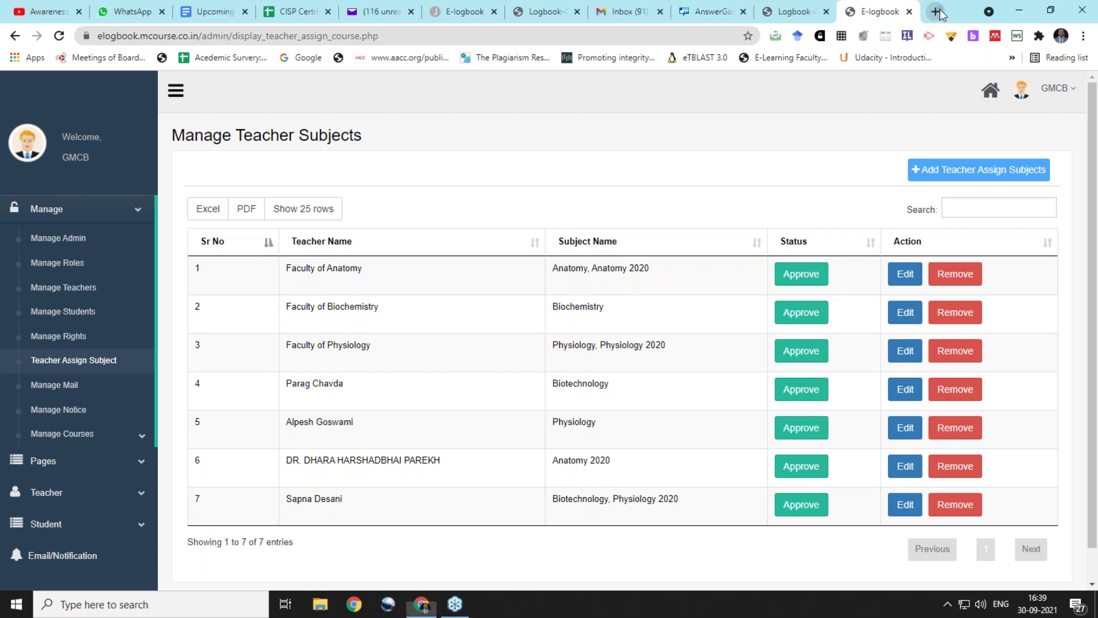
type("site")
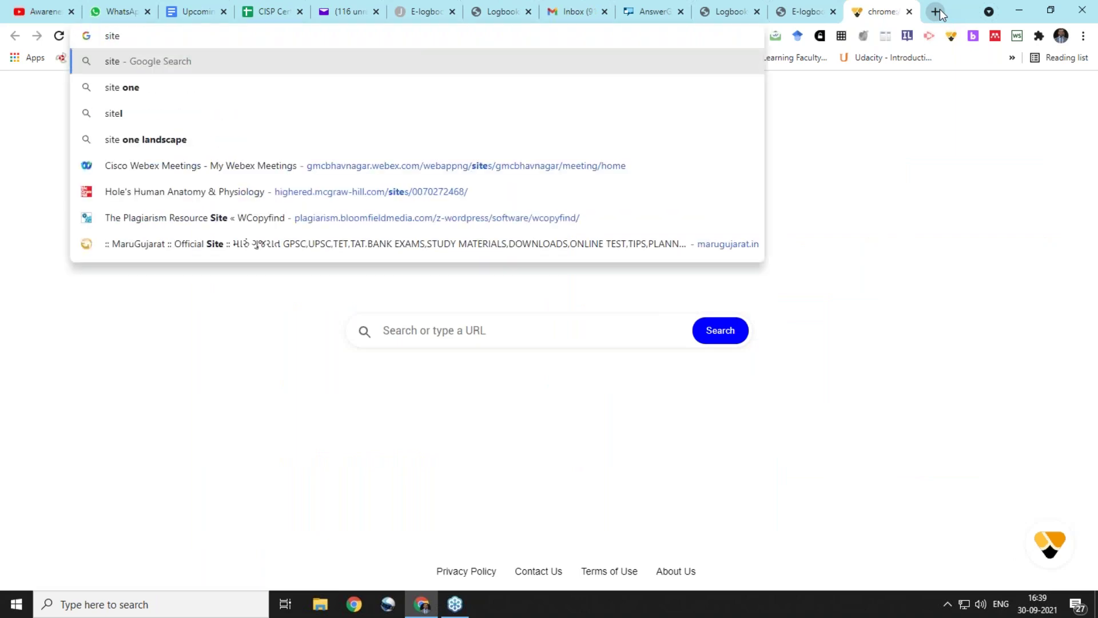
type(".gog")
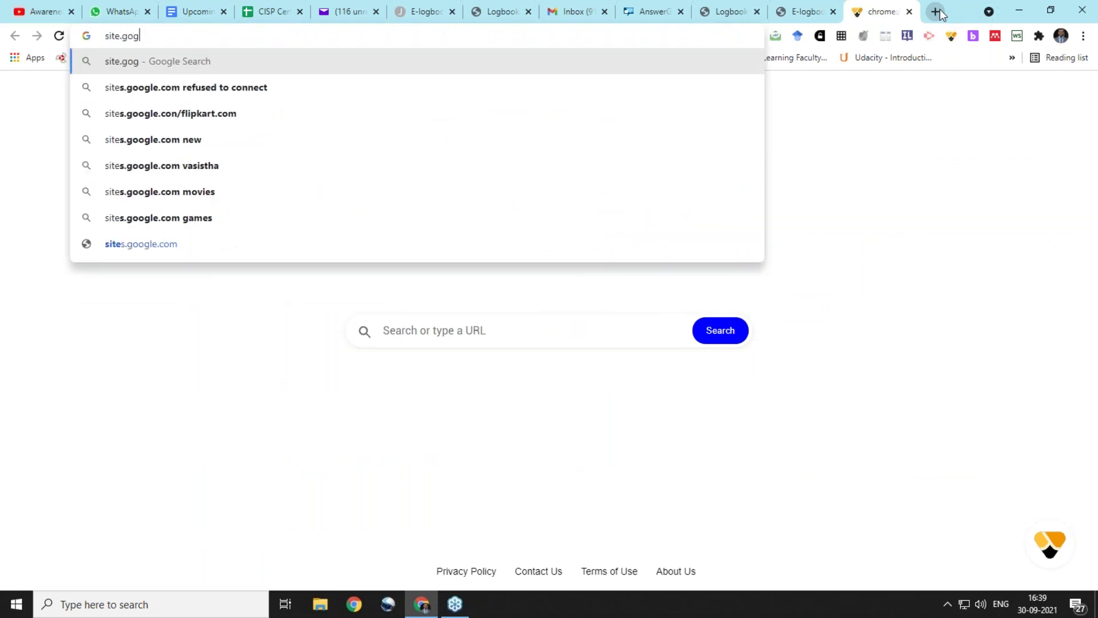
left_click(528, 137)
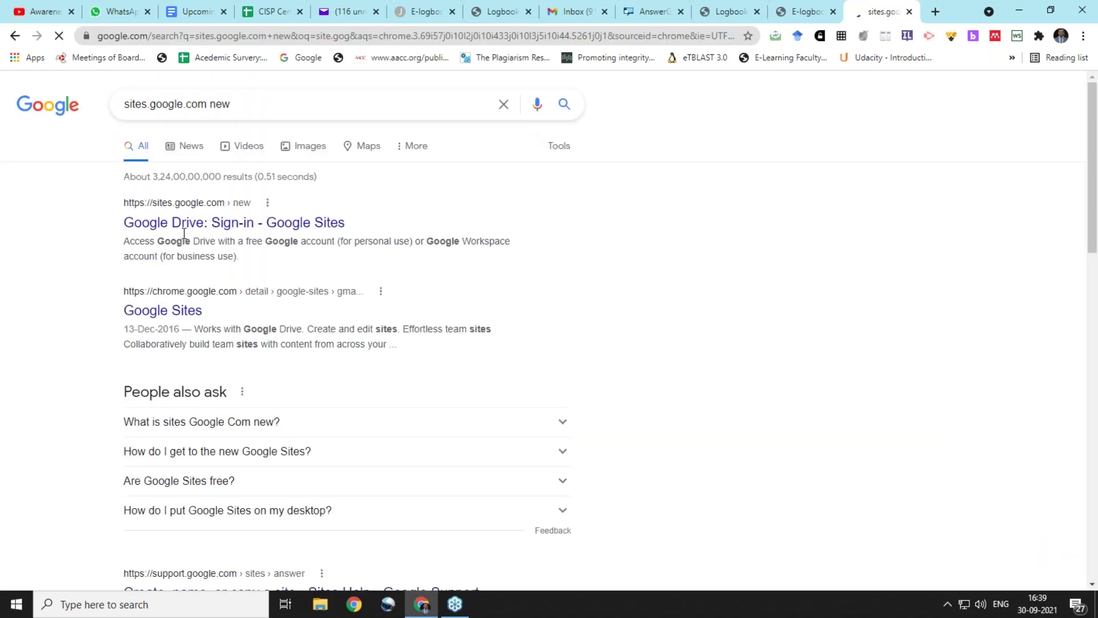
left_click(181, 224)
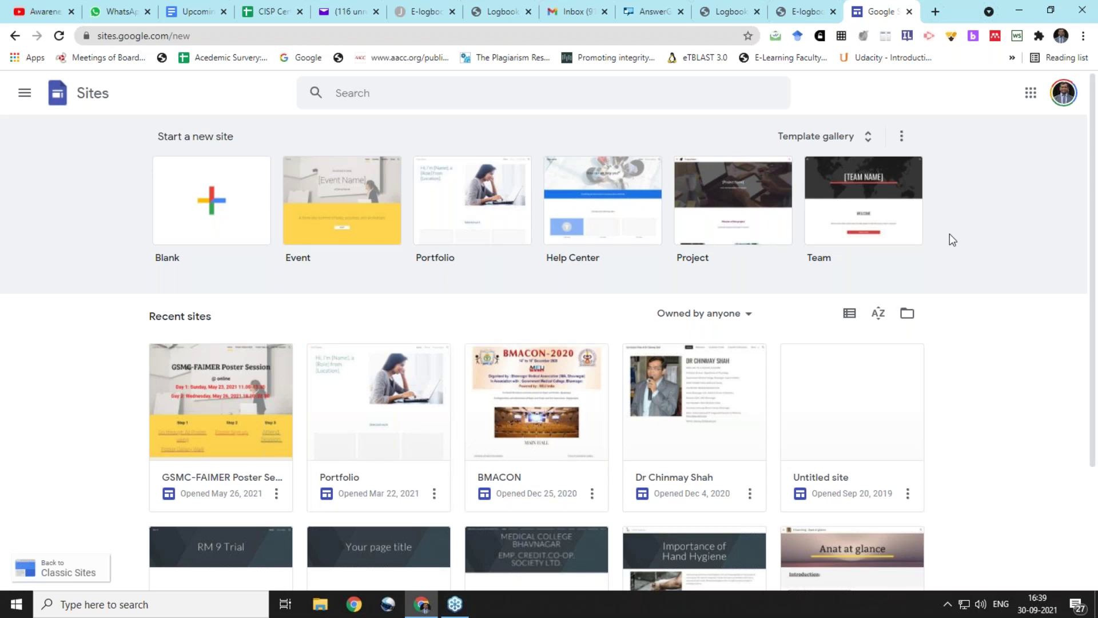
left_click(963, 259)
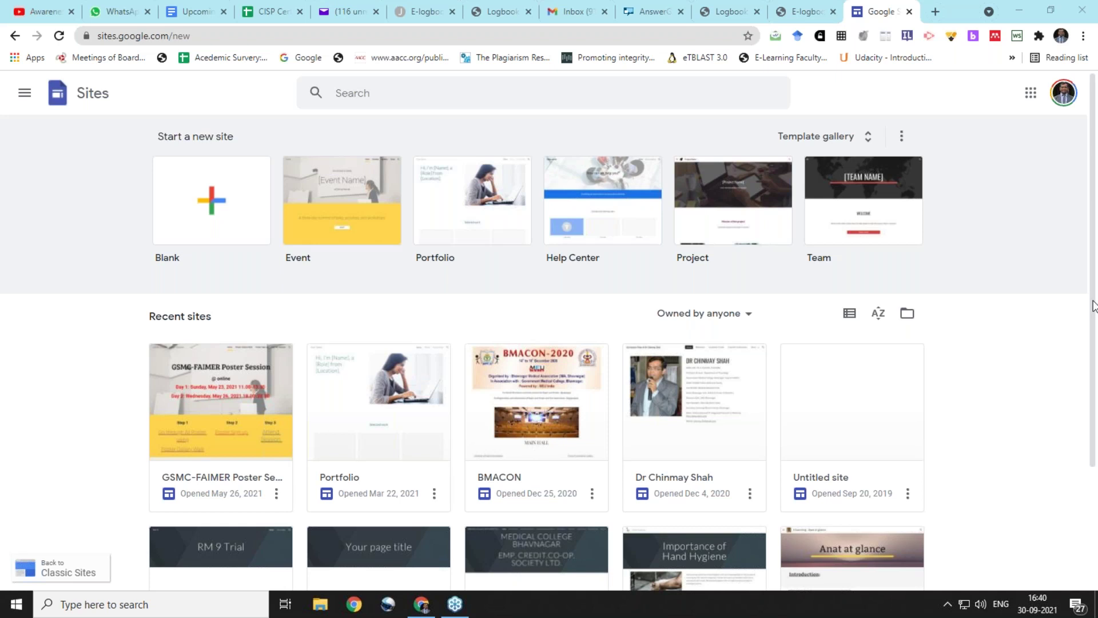
Search Google for 'ubm infotech' from the address bar
left_click(472, 36)
type("ubm ")
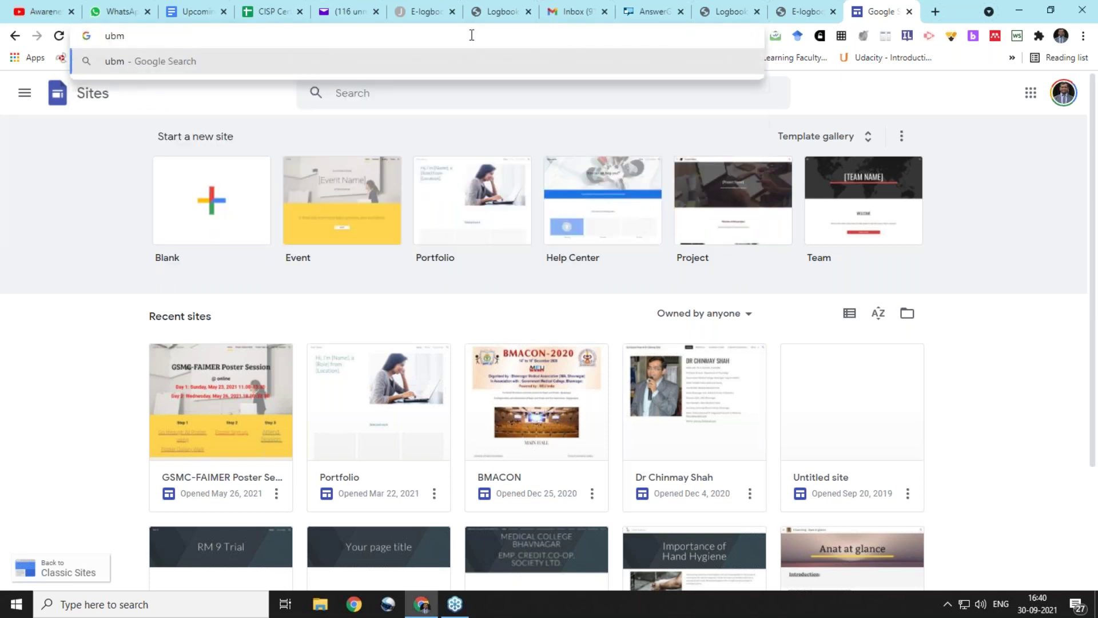
type("i")
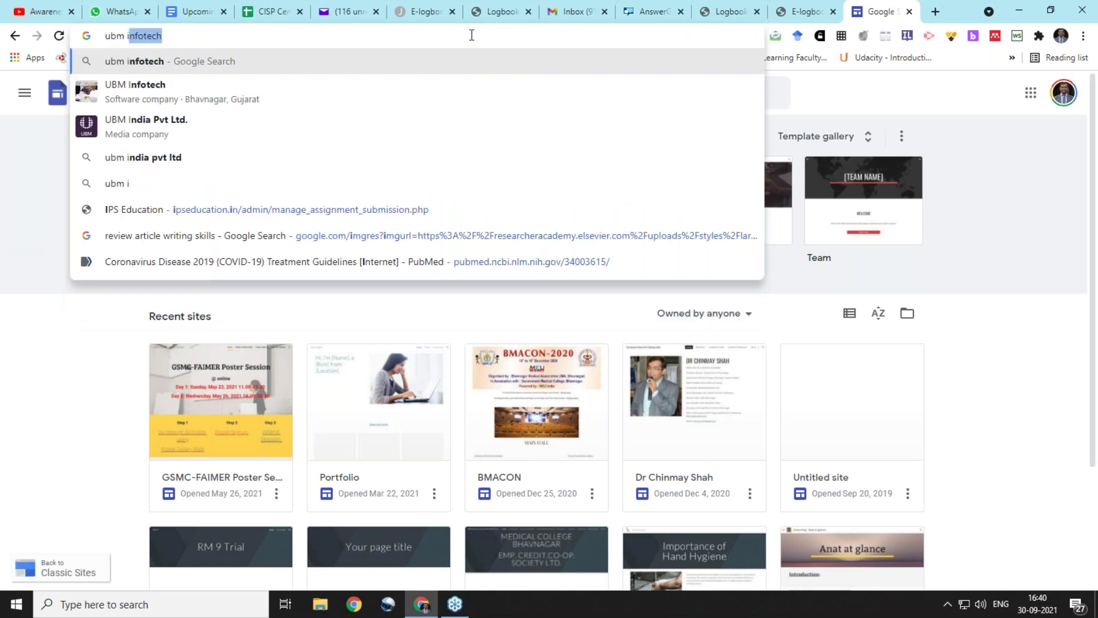
key("Return")
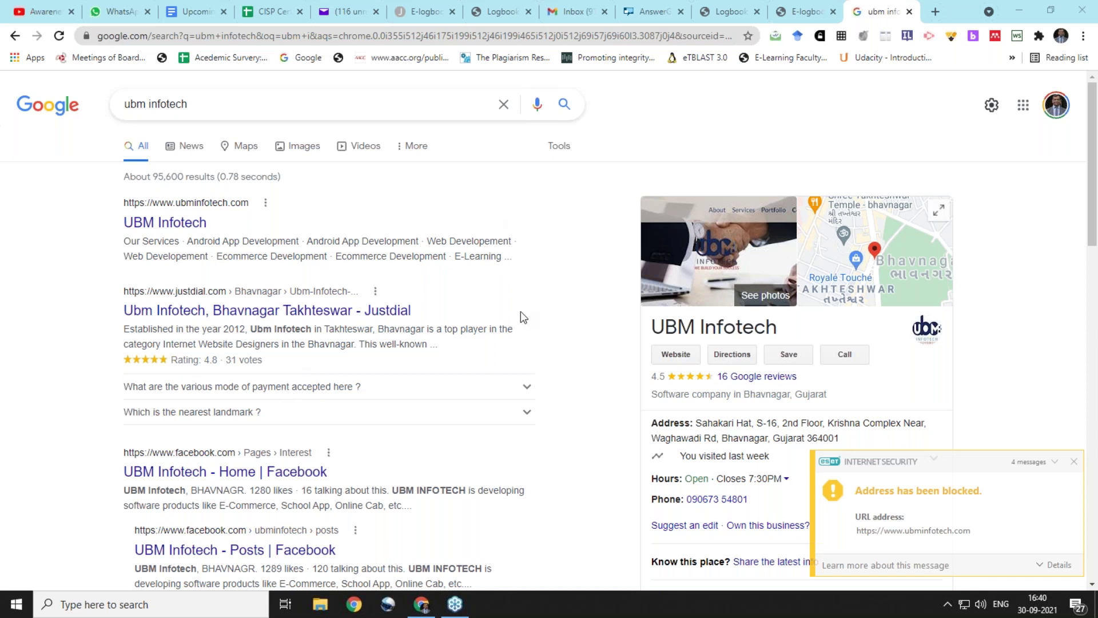
Try the UBM Infotech website links, return to the results and dismiss the ESET security popup
left_click(195, 226)
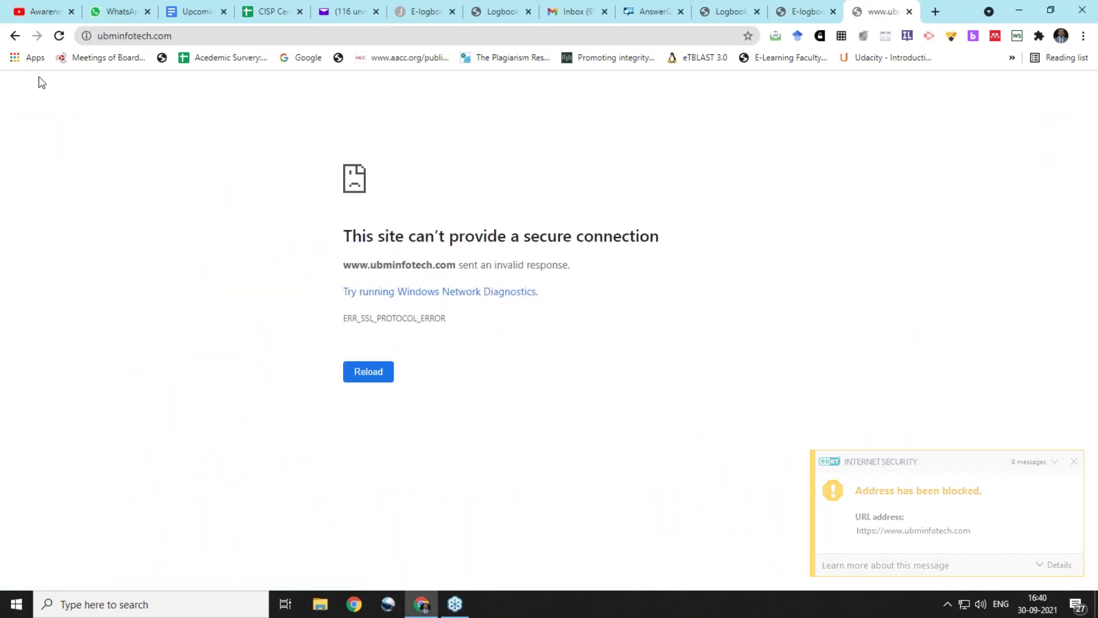
left_click(15, 35)
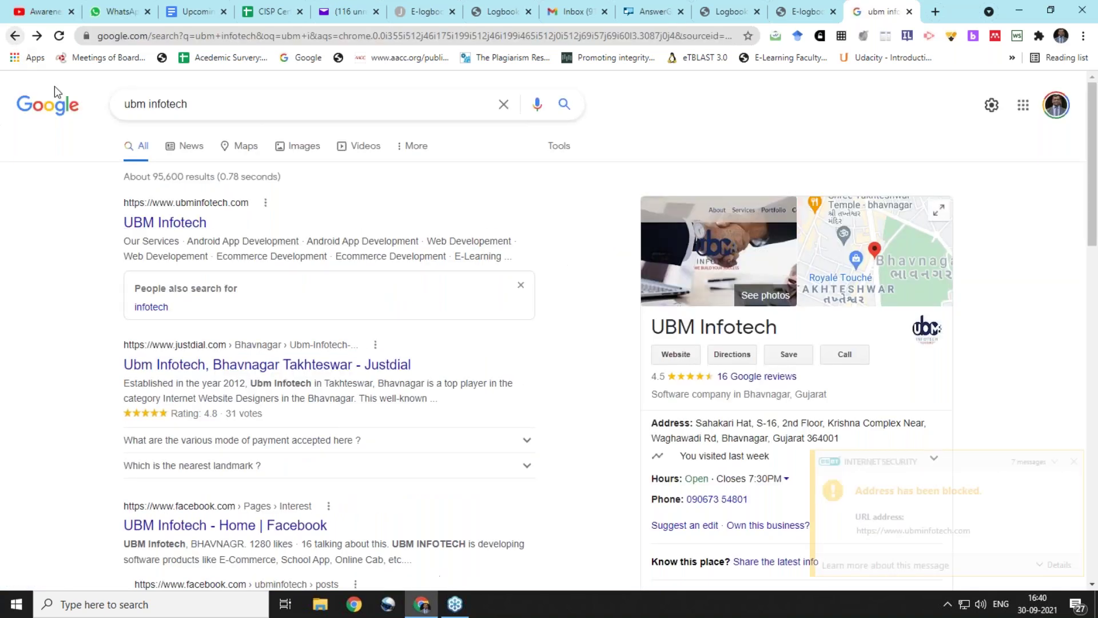
scroll(684, 450, "down", 1)
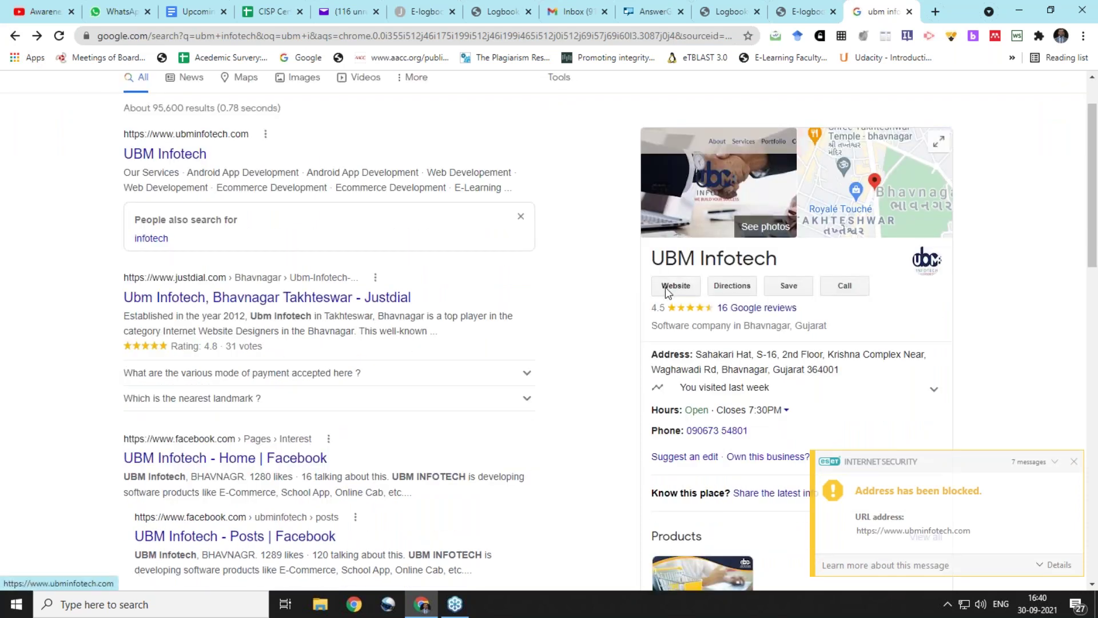
left_click(664, 287)
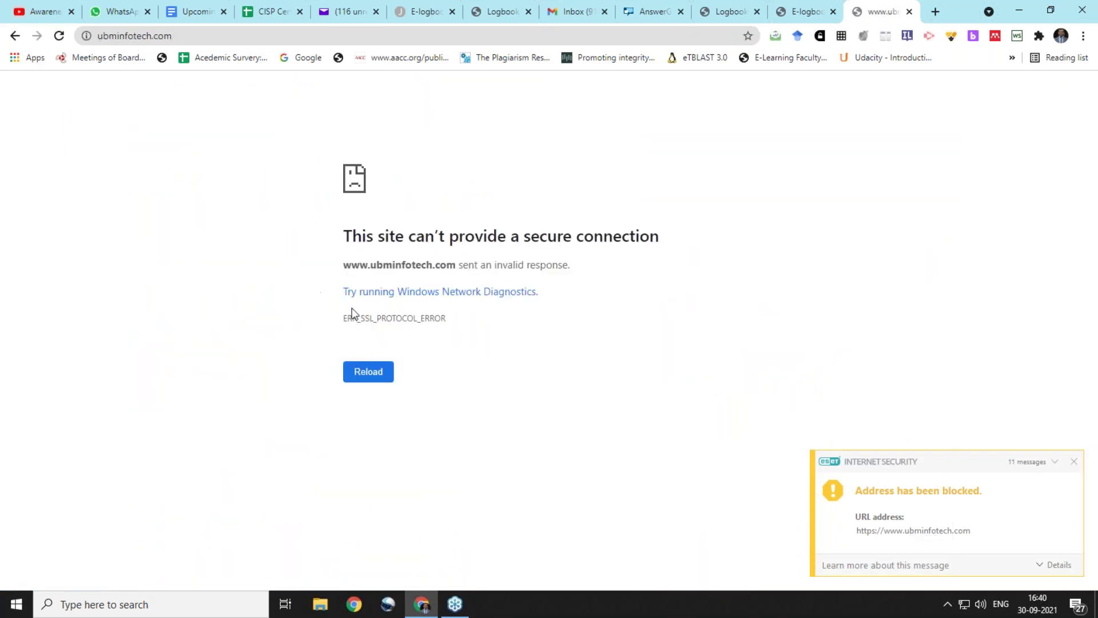
left_click(15, 36)
left_click(1075, 462)
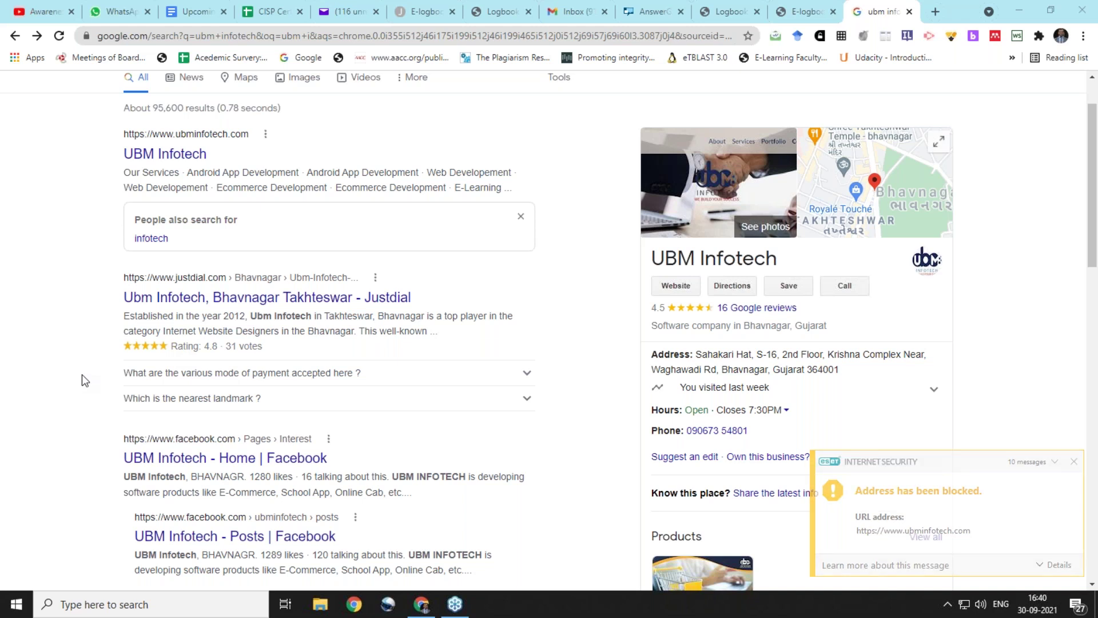
left_click(309, 36)
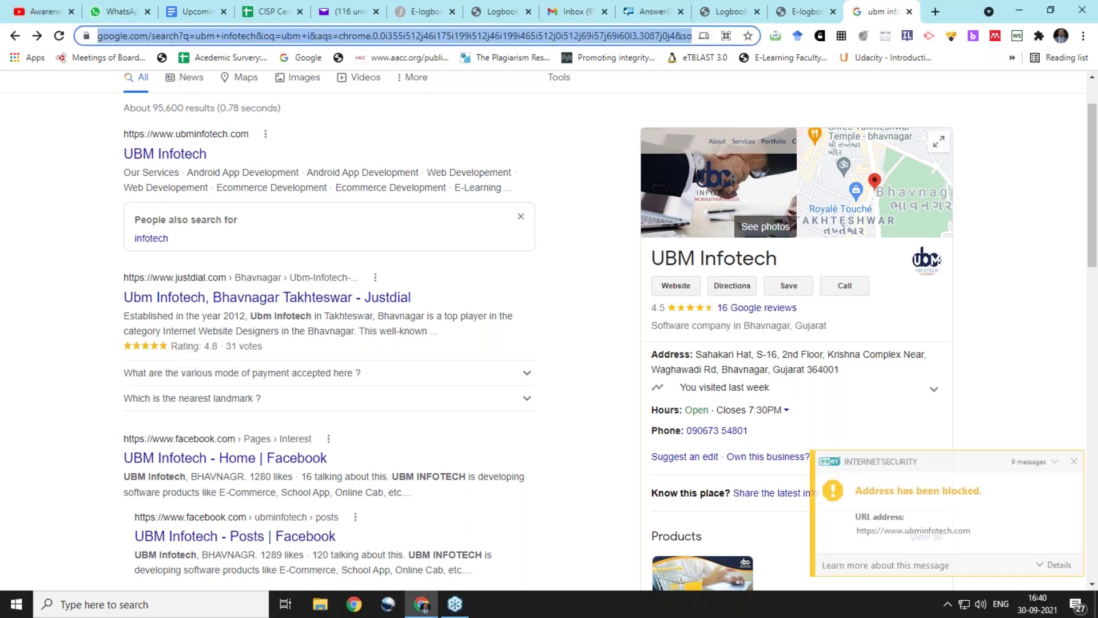
Search for 'egmcb' and open the EGMCB 'Let's Study Online' site at 14.139.113.98
type("egmcb")
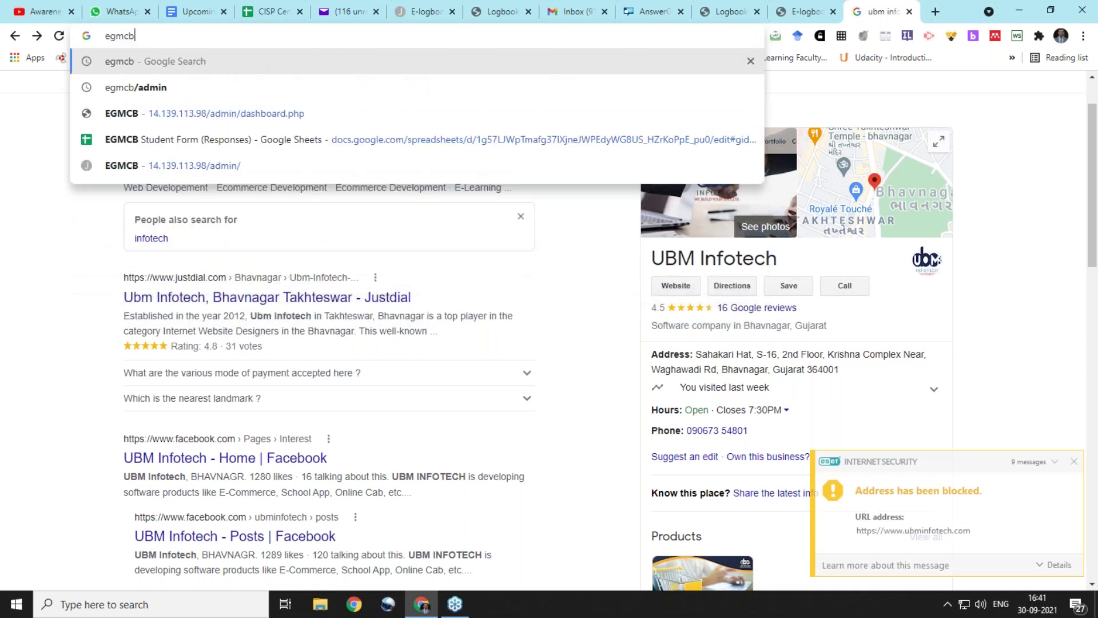
key("Return")
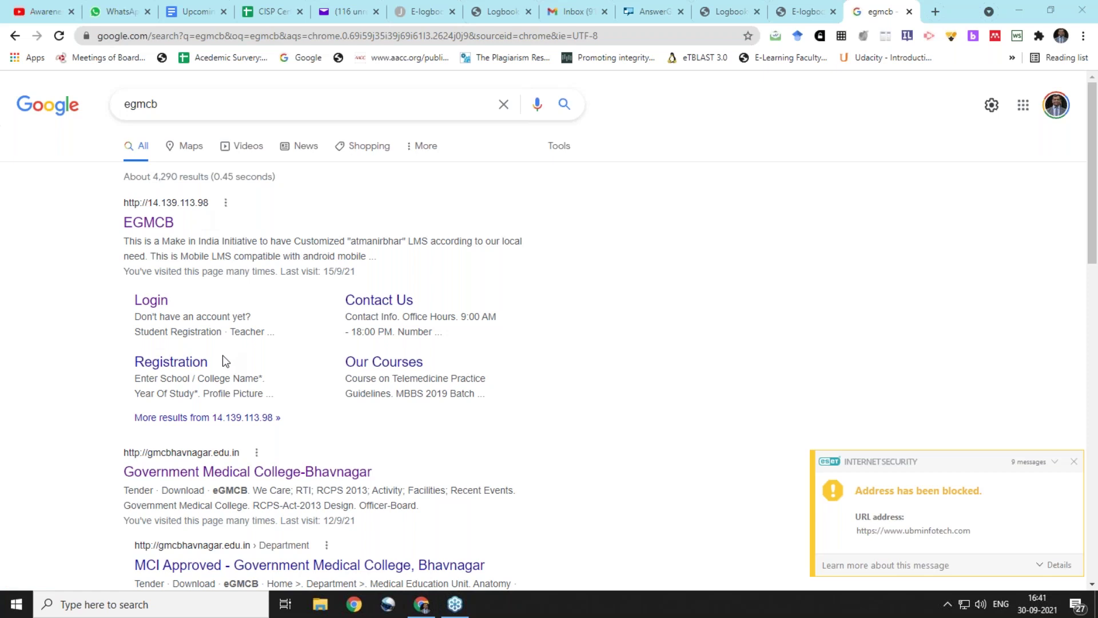
left_click(149, 231)
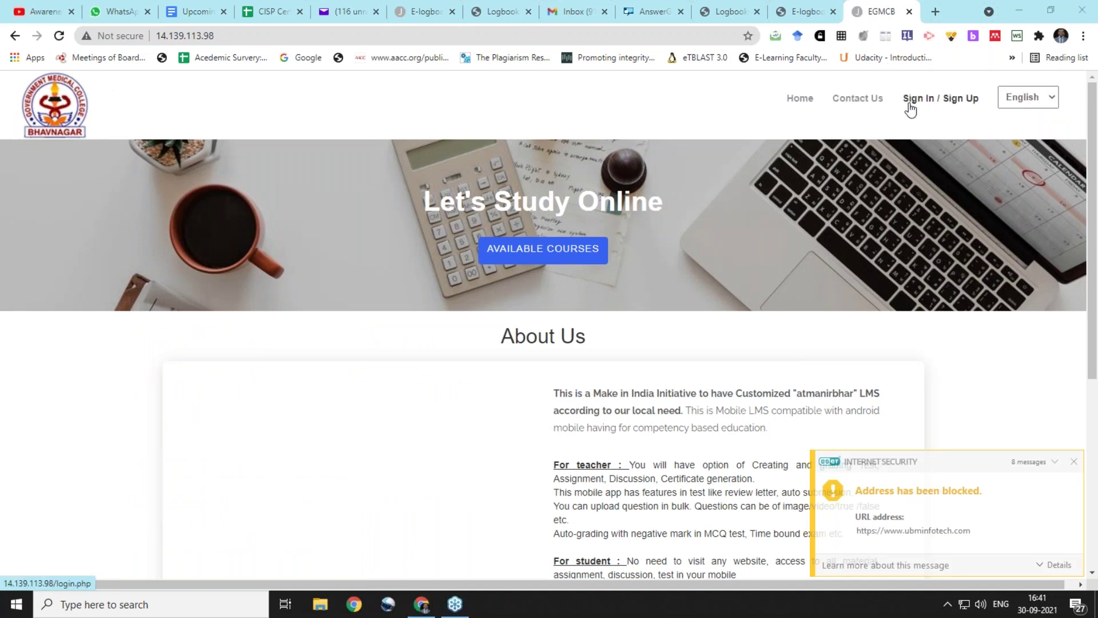
Go to the site's /admin/ page and sign in with the saved admin login
left_click(281, 41)
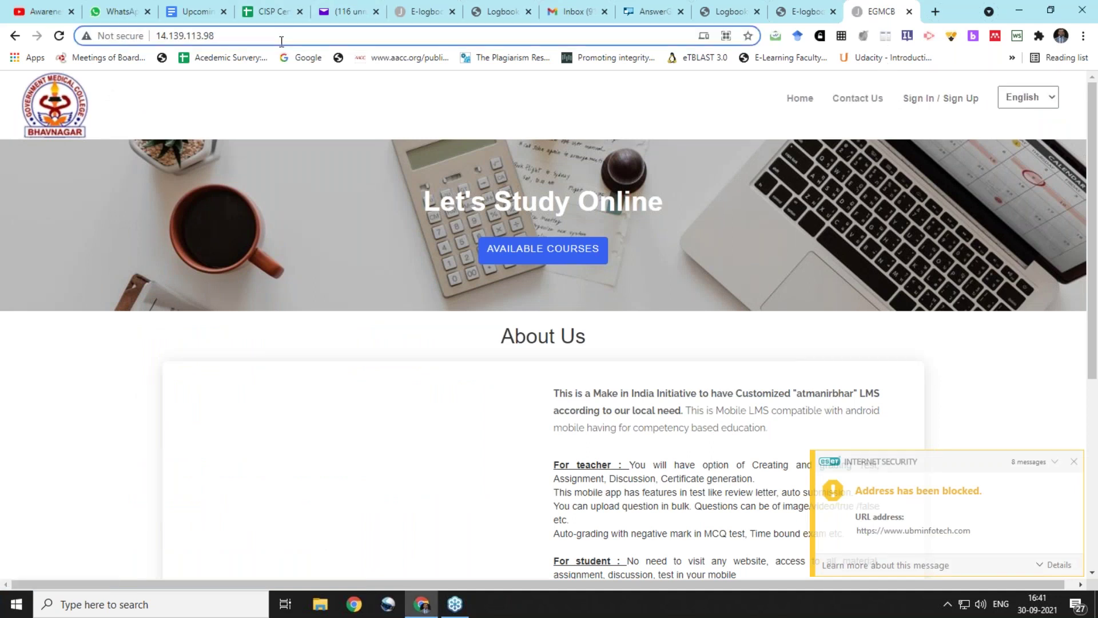
type("/ad")
key("Return")
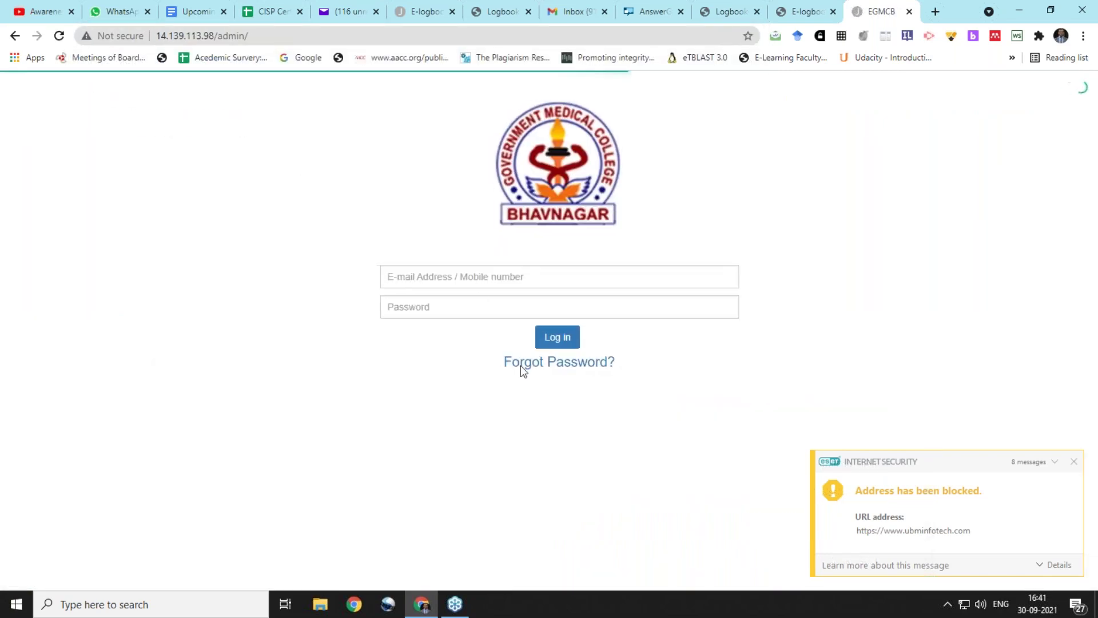
left_click(490, 280)
left_click(446, 313)
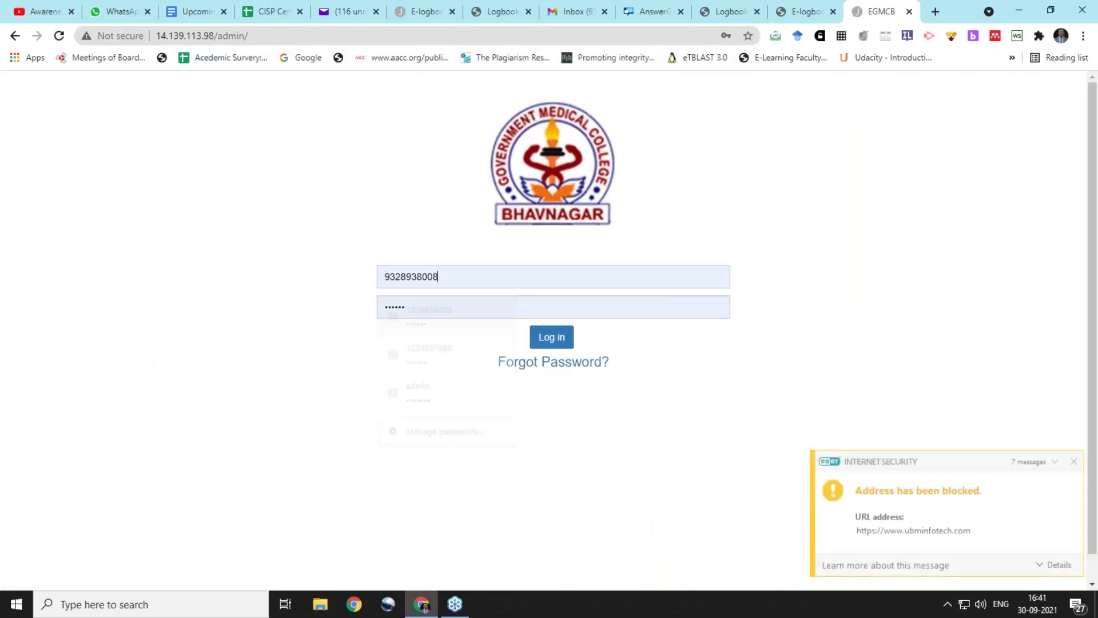
left_click(553, 341)
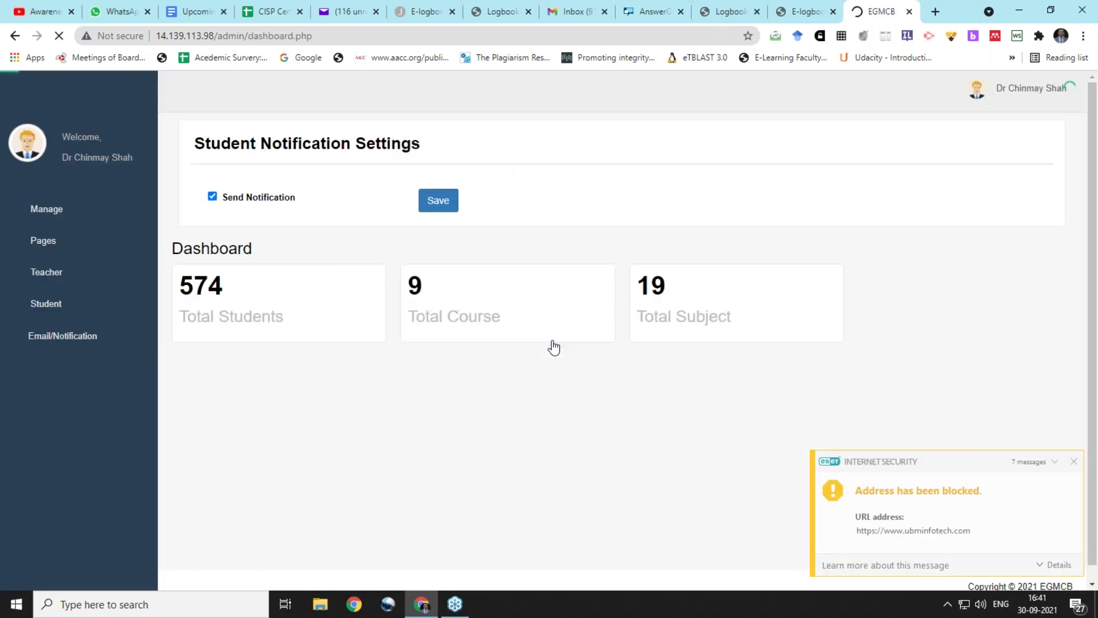
Expand Teacher > Modules in the admin menu and open the still-empty Manage Log Book page
left_click(59, 271)
scroll(148, 389, "down", 2)
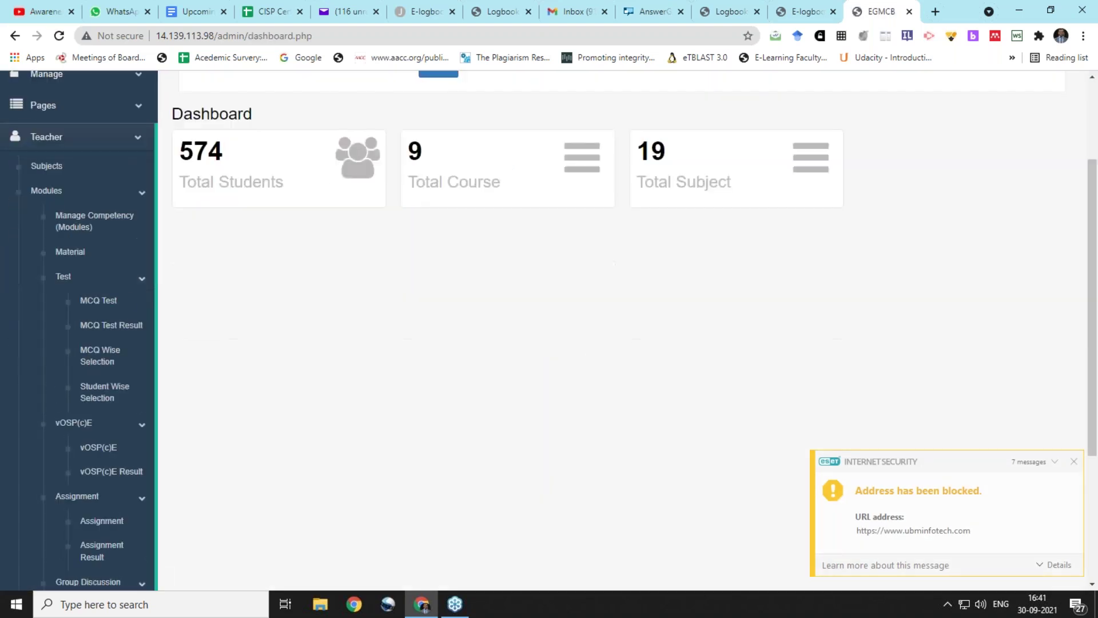
scroll(128, 424, "down", 4)
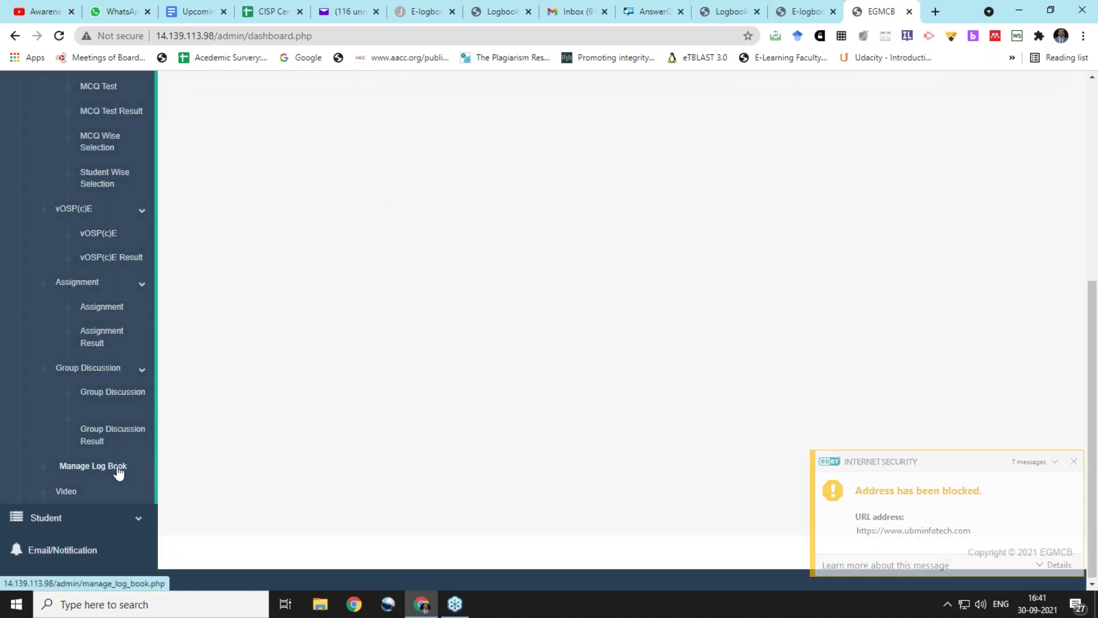
left_click(118, 472)
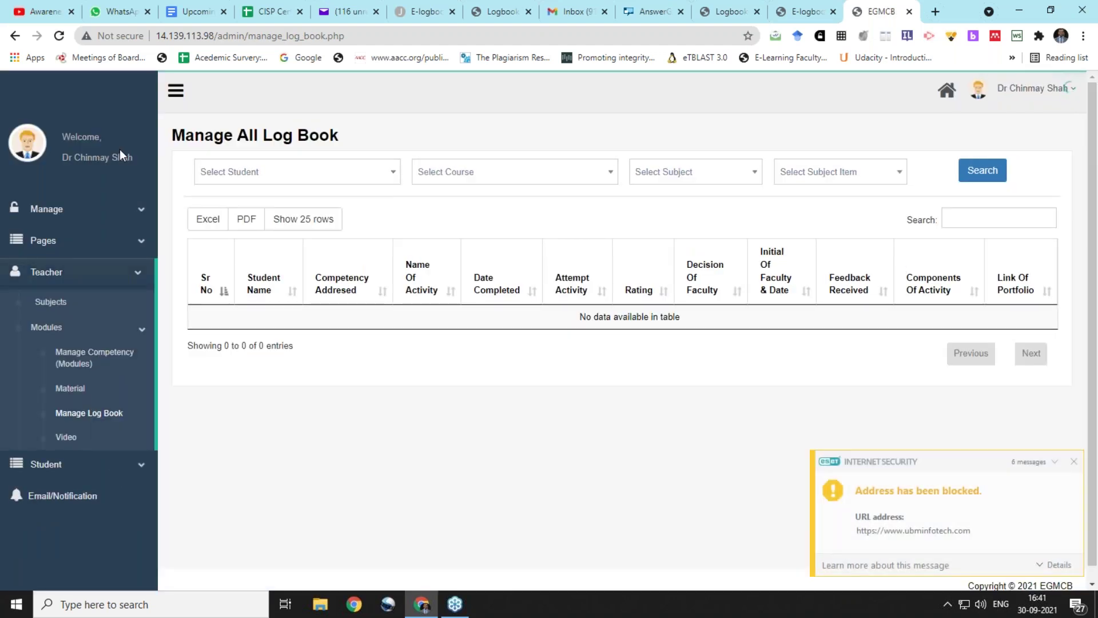
Drop the admin path, load the public home page and log in with the saved student account
left_click_drag(217, 35, 493, 35)
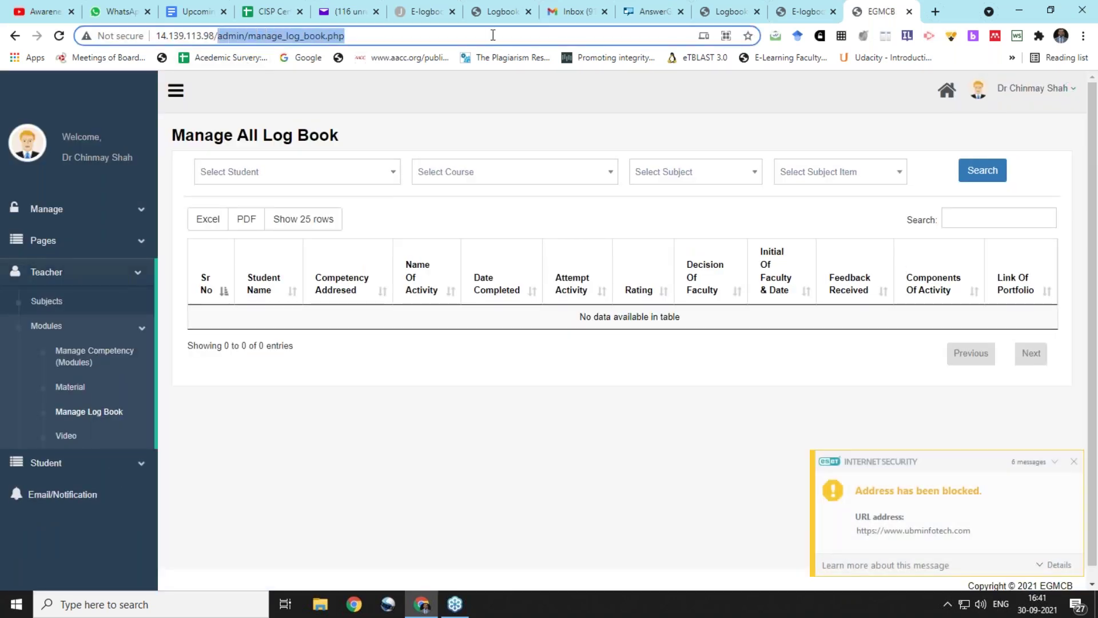
key("BackSpace")
key("Return")
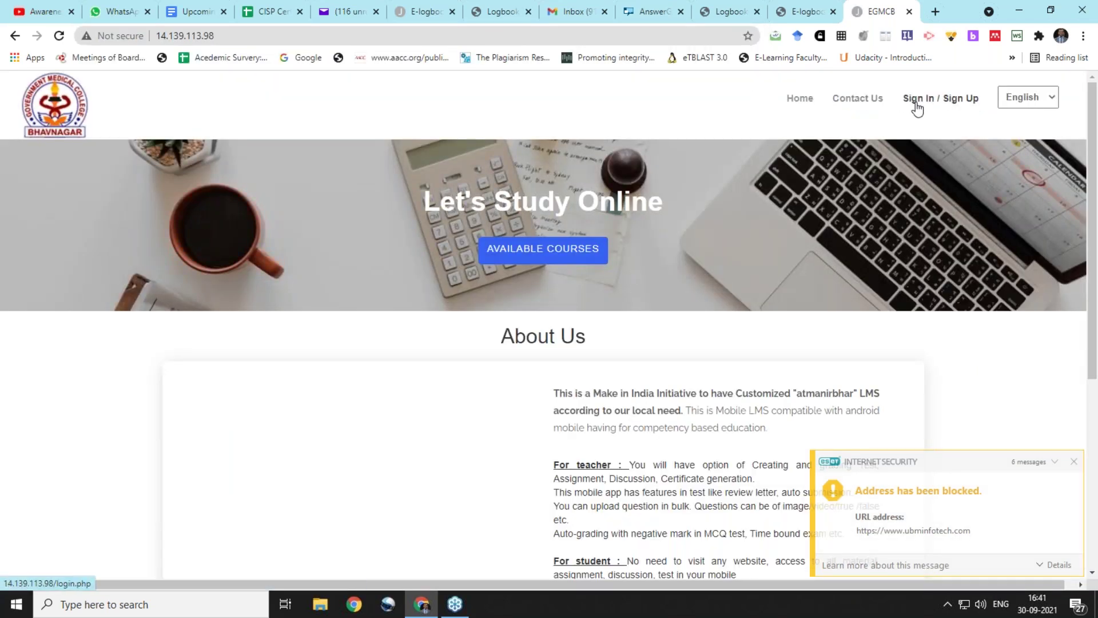
left_click(915, 103)
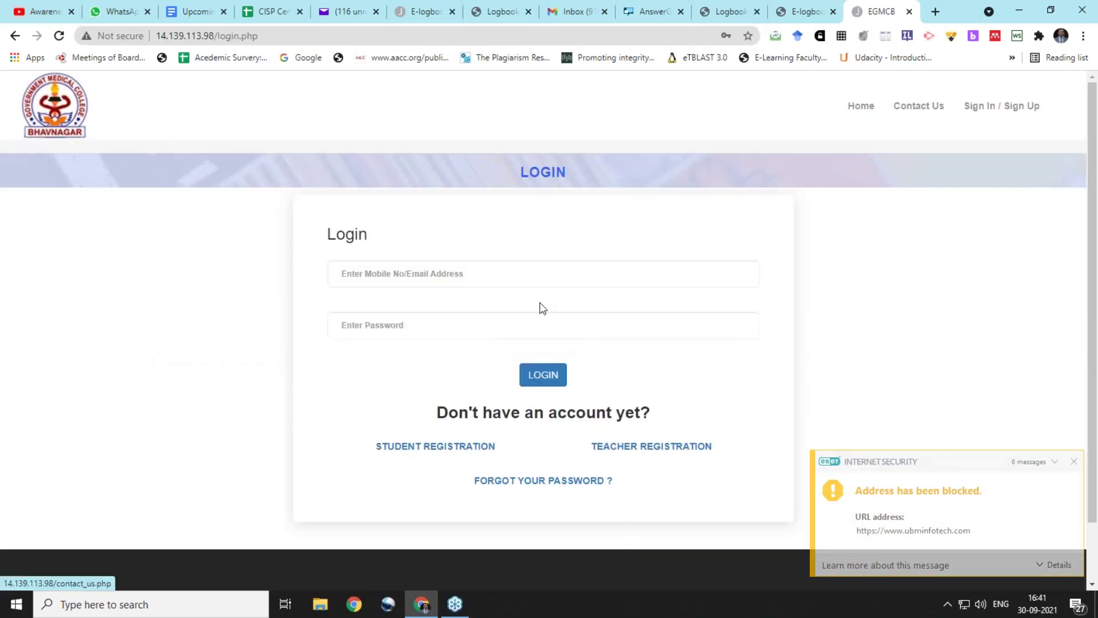
left_click(514, 279)
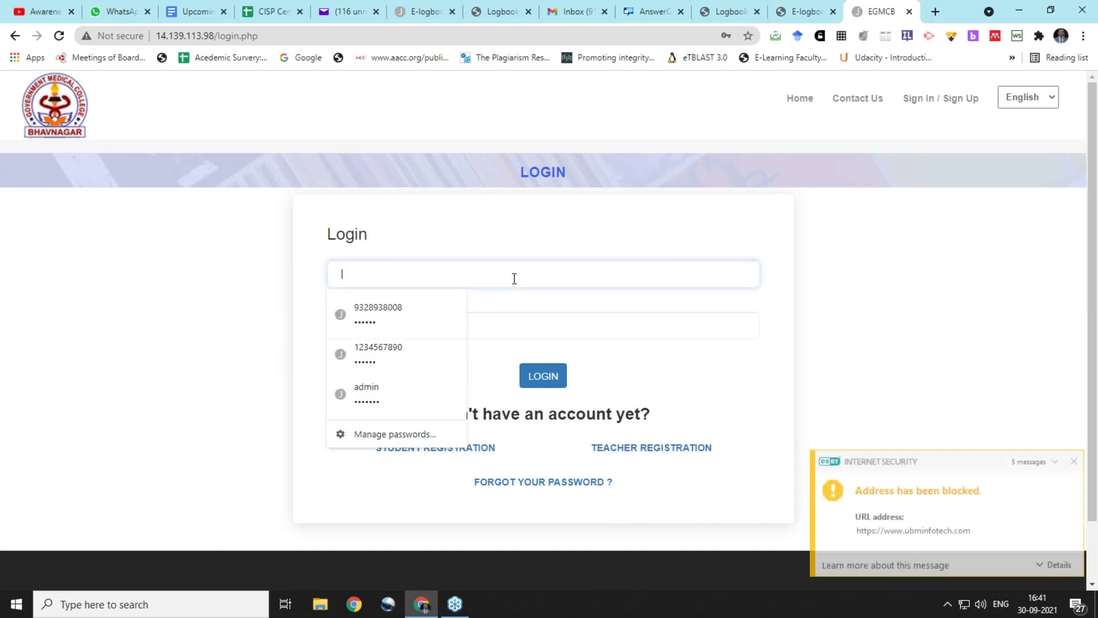
left_click(418, 317)
left_click(542, 371)
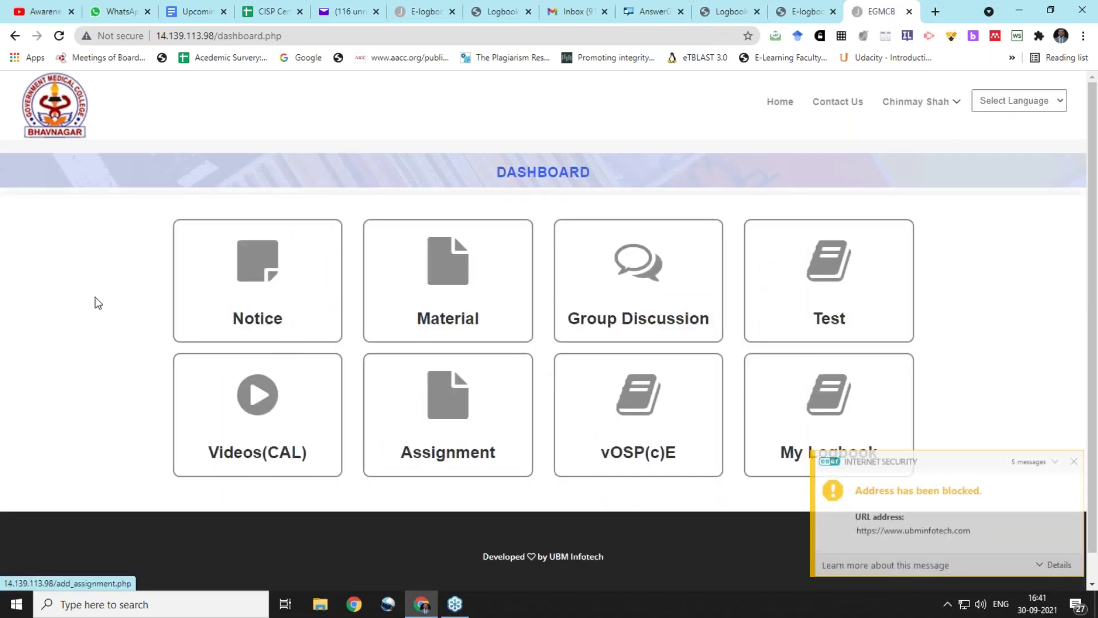
left_click(1073, 461)
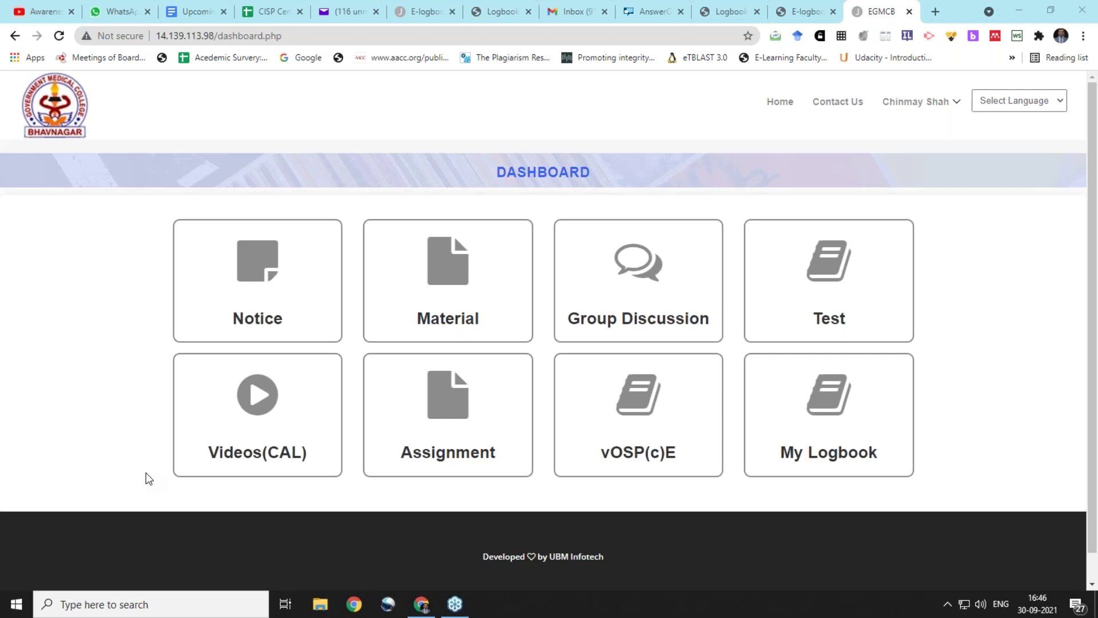
Glance at the logbook PDF, return to the Physiology 2020 Logbook page and choose Add New Competency
left_click(498, 12)
left_click(423, 12)
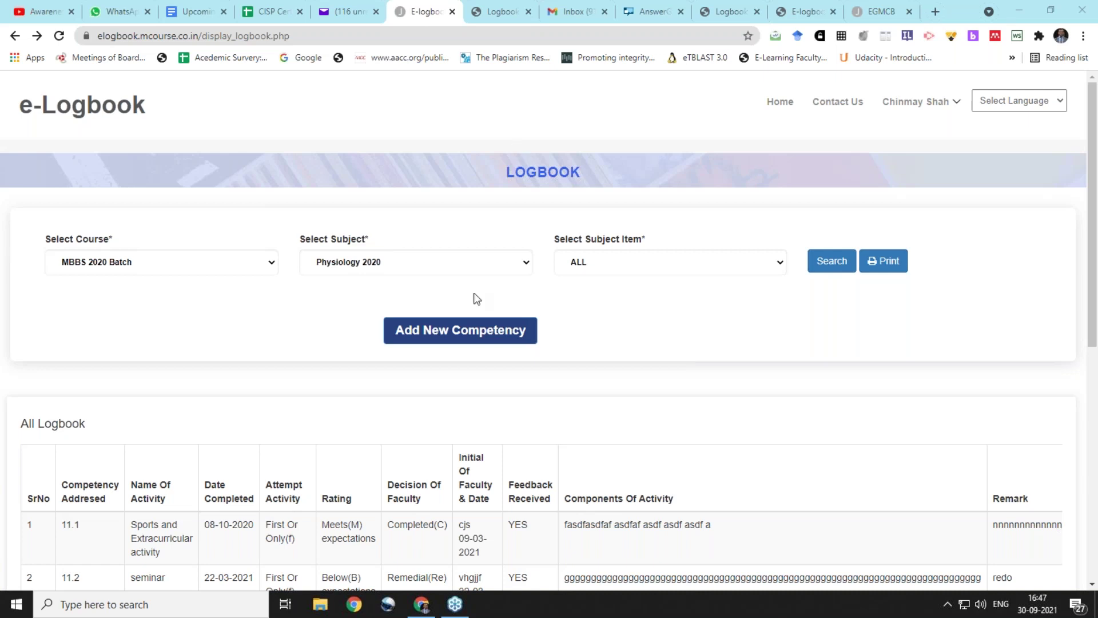
left_click(474, 337)
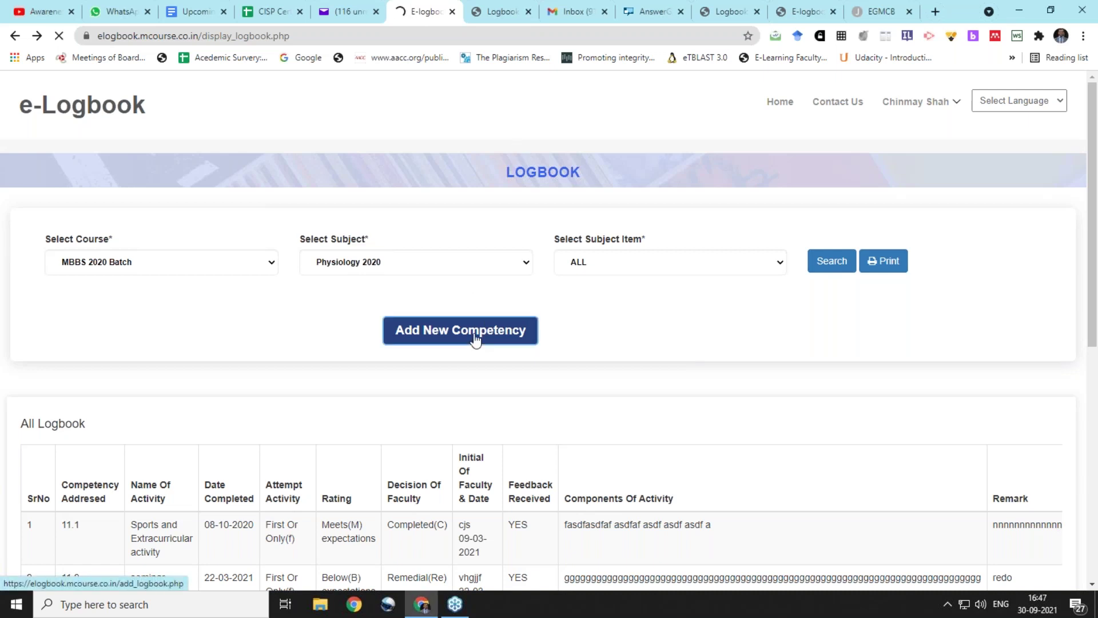
Scroll down through the blank Add New Competency fields and back up to the top
scroll(343, 340, "down", 3)
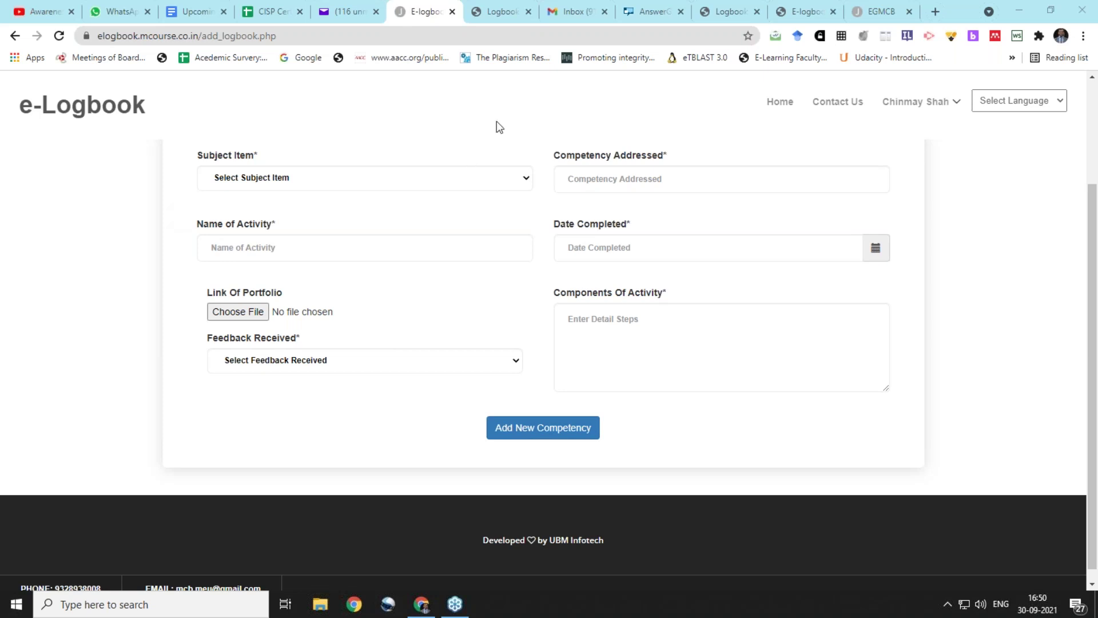
scroll(879, 408, "up", 3)
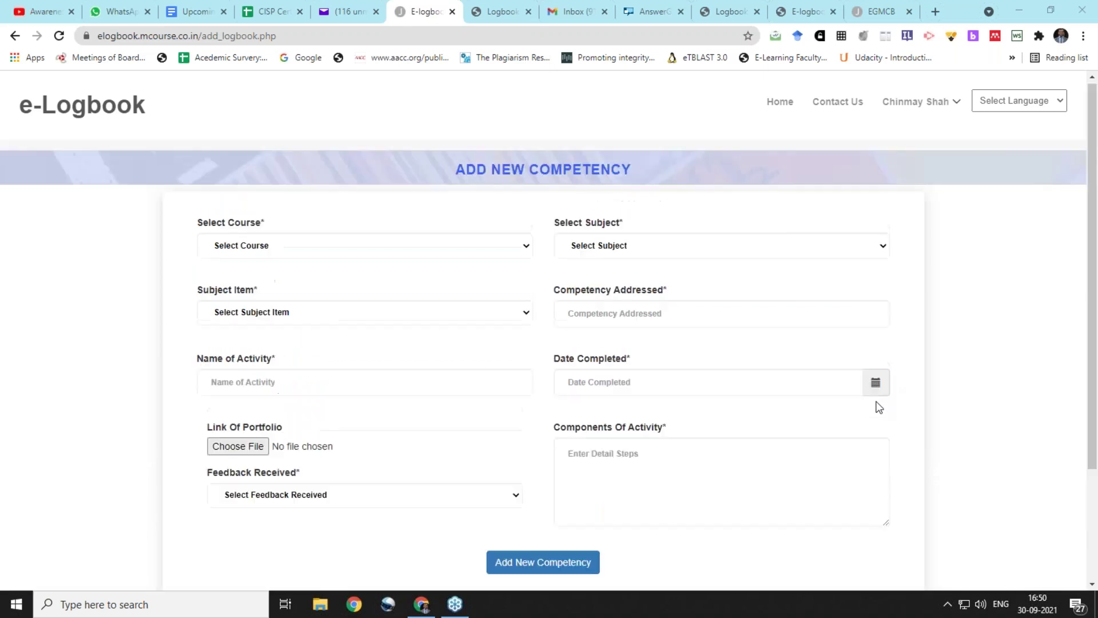